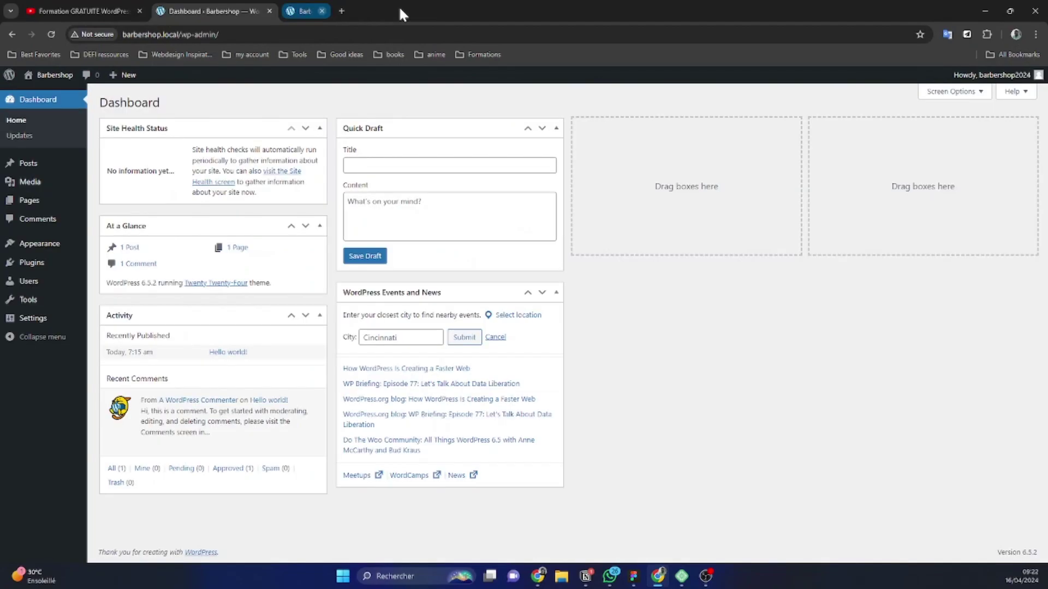
# - Set the site language to Français in the general settings and save the changes
pyautogui.moveTo(78, 87)
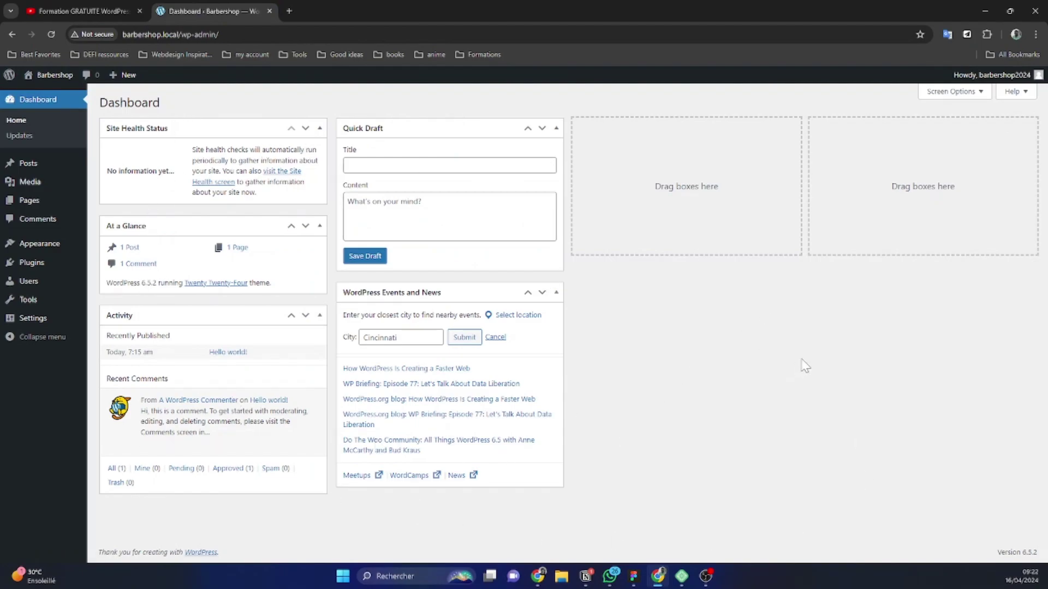
pyautogui.click(952, 92)
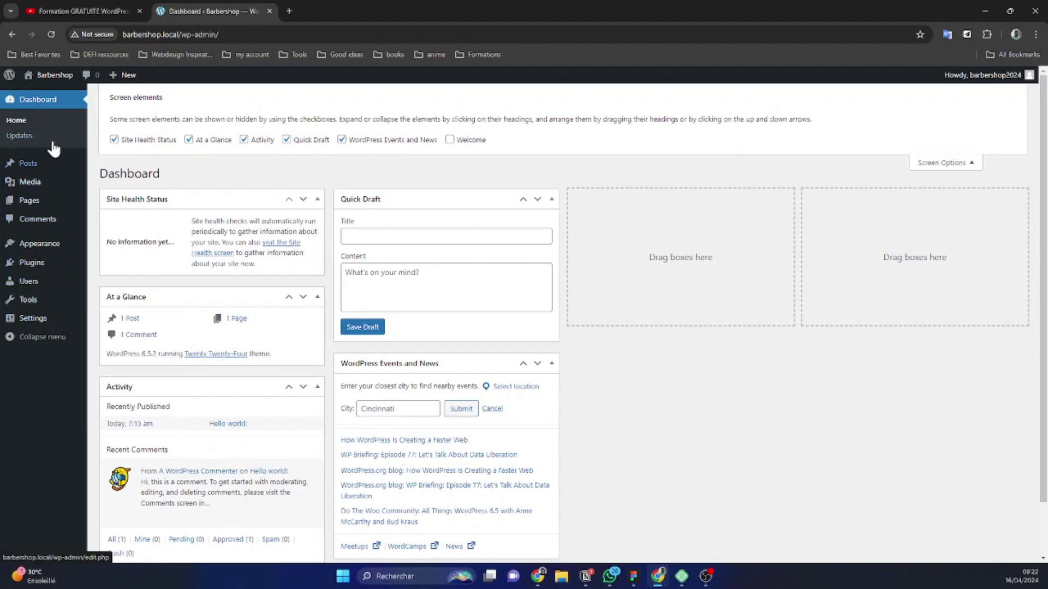
pyautogui.moveTo(48, 323)
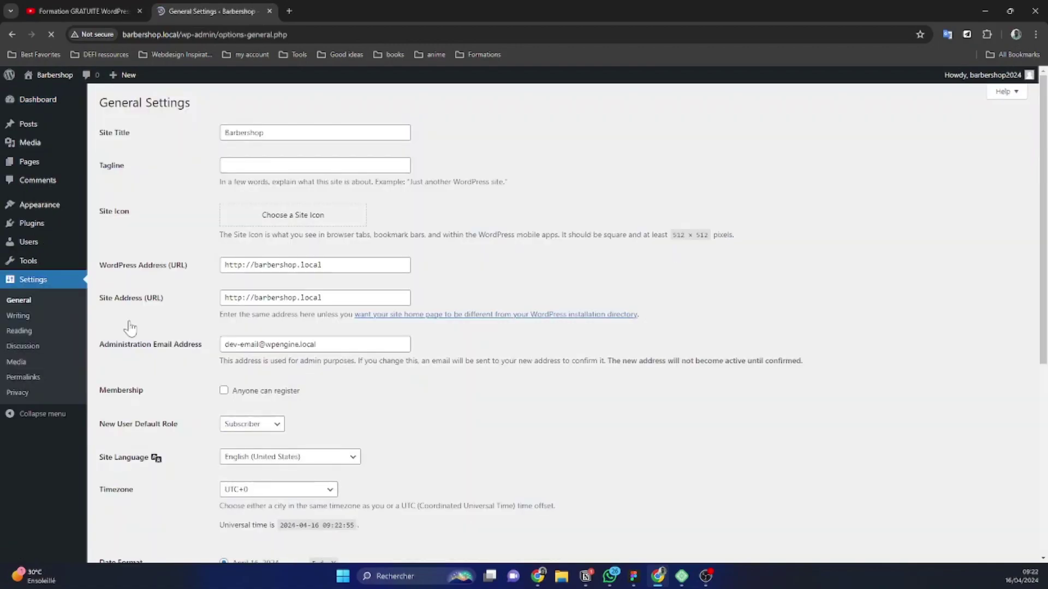
pyautogui.scroll(-2, 148, 240)
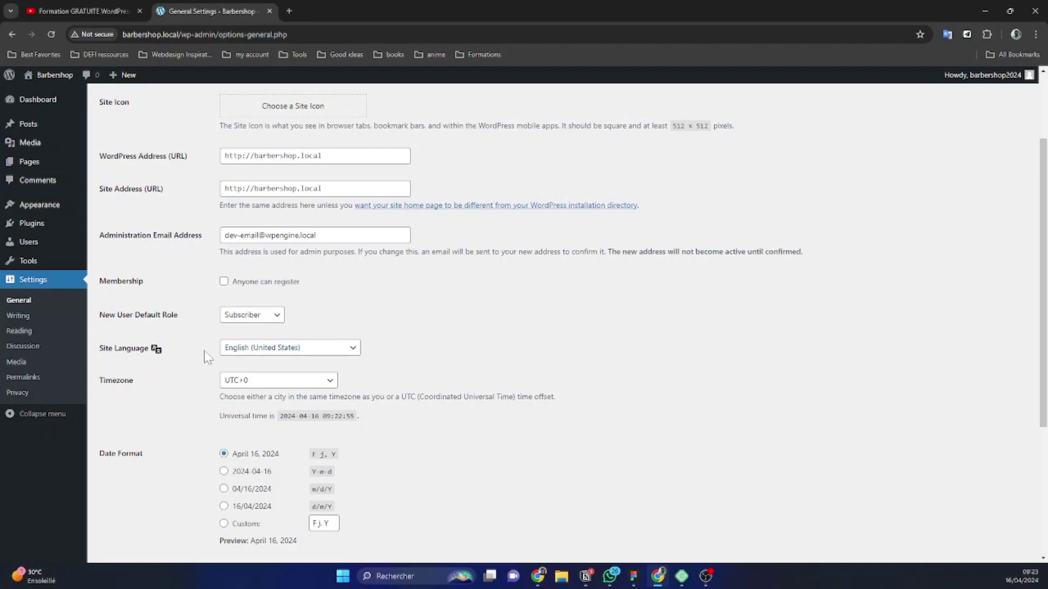
pyautogui.click(295, 355)
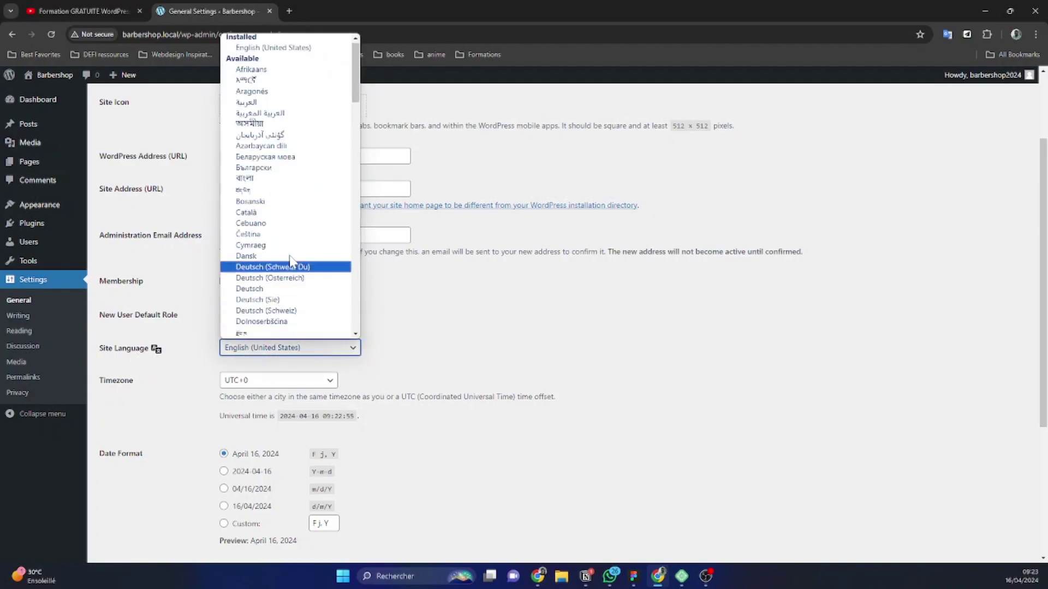
pyautogui.scroll(-8, 257, 224)
pyautogui.click(259, 191)
pyautogui.scroll(-4, 273, 360)
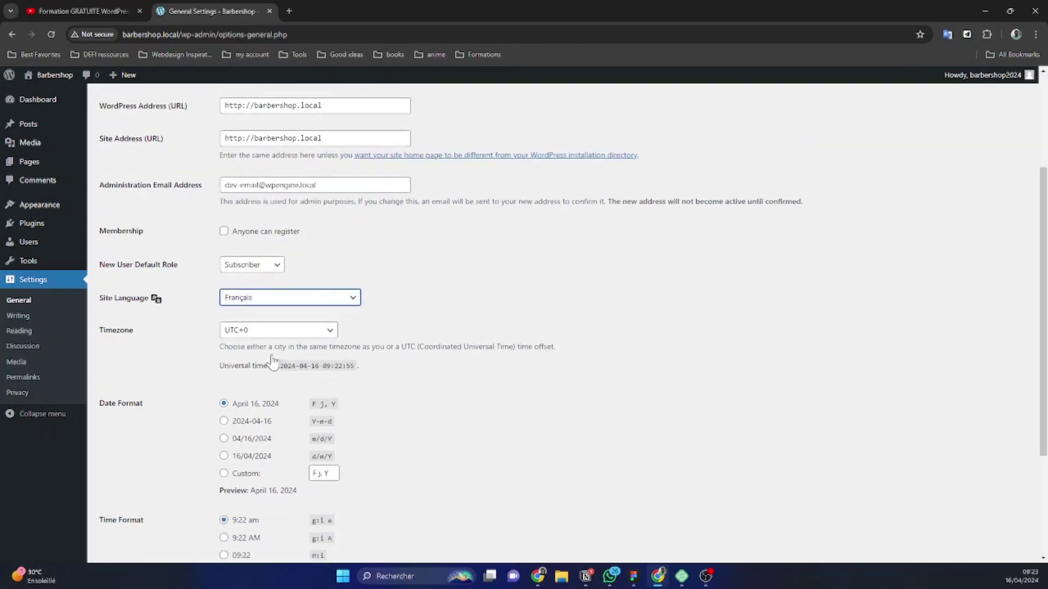
pyautogui.click(127, 507)
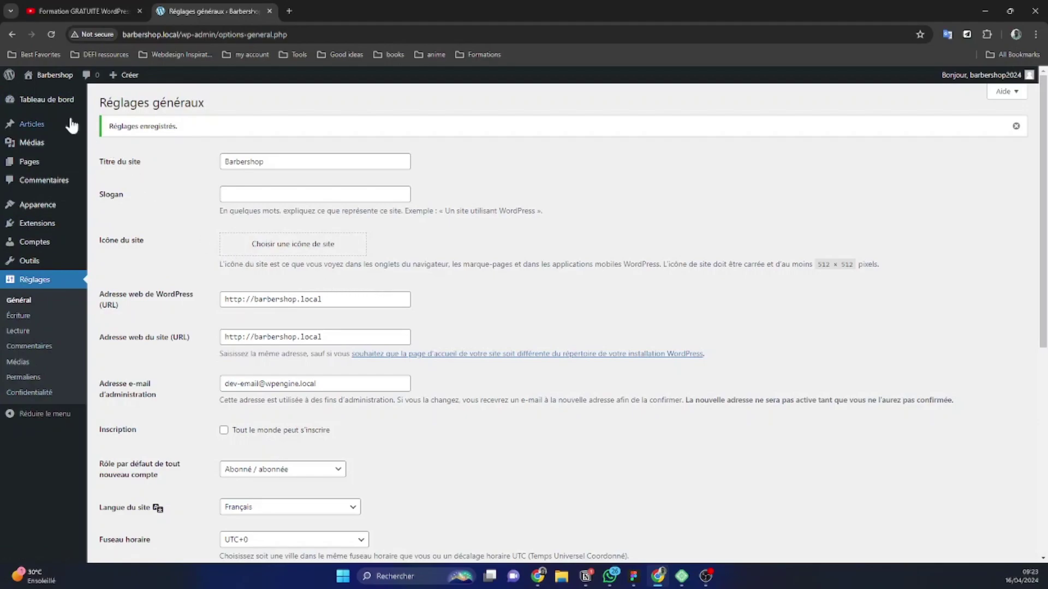
# - Hide all the dashboard blocks: site health, at a glance, activity, quick draft, and WordPress events and news
pyautogui.click(57, 100)
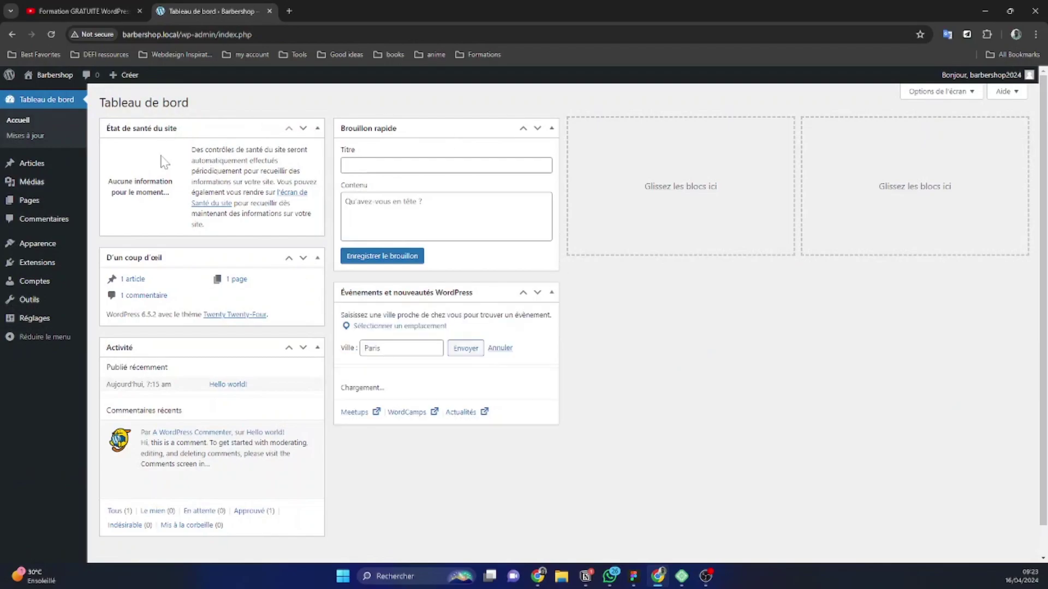
pyautogui.click(951, 92)
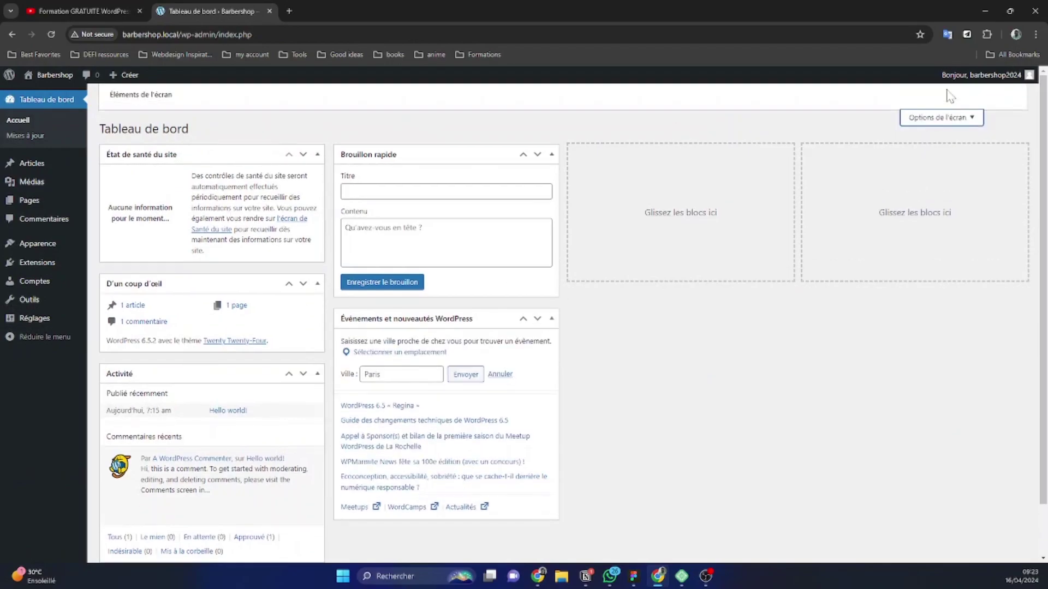
pyautogui.click(380, 140)
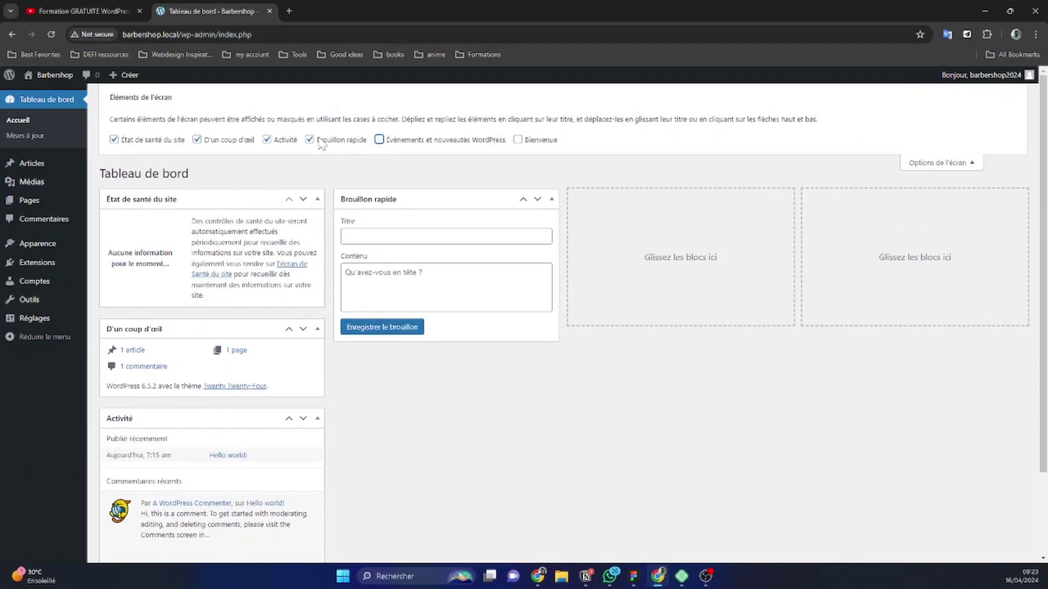
pyautogui.click(309, 140)
pyautogui.click(266, 140)
pyautogui.click(197, 141)
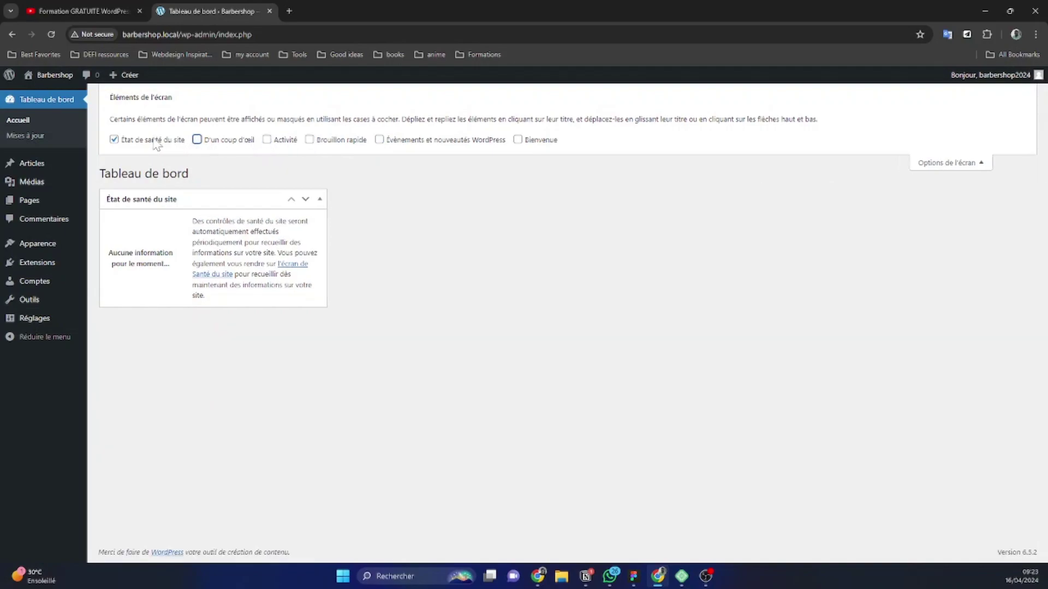
pyautogui.click(129, 141)
pyautogui.click(127, 142)
pyautogui.click(149, 144)
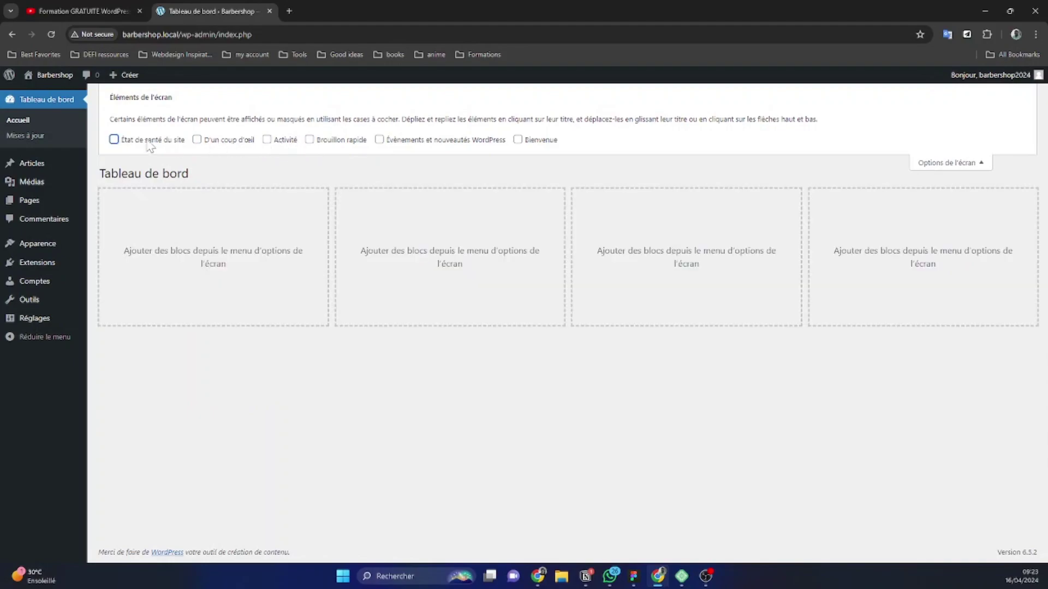
pyautogui.click(956, 165)
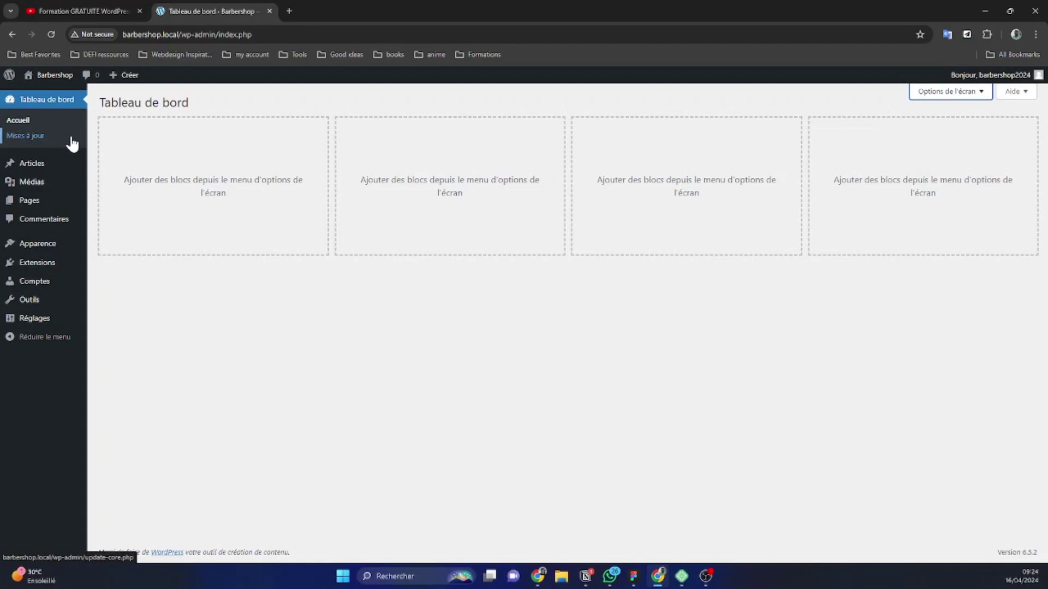
# - Move the "Hello world!" post to the trash and permanently delete it by emptying the posts trash
pyautogui.click(51, 167)
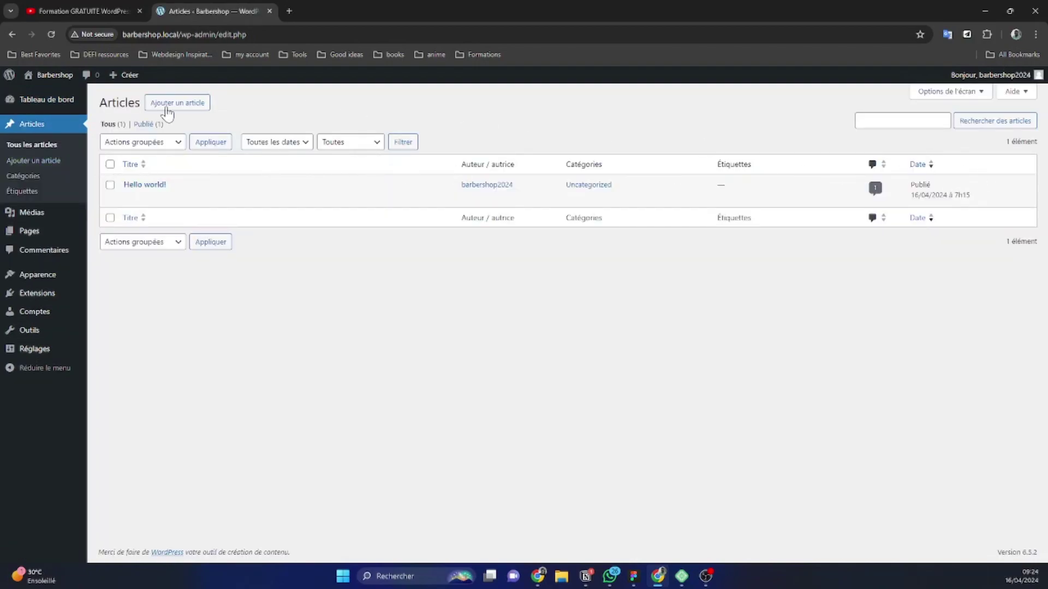
pyautogui.moveTo(609, 203)
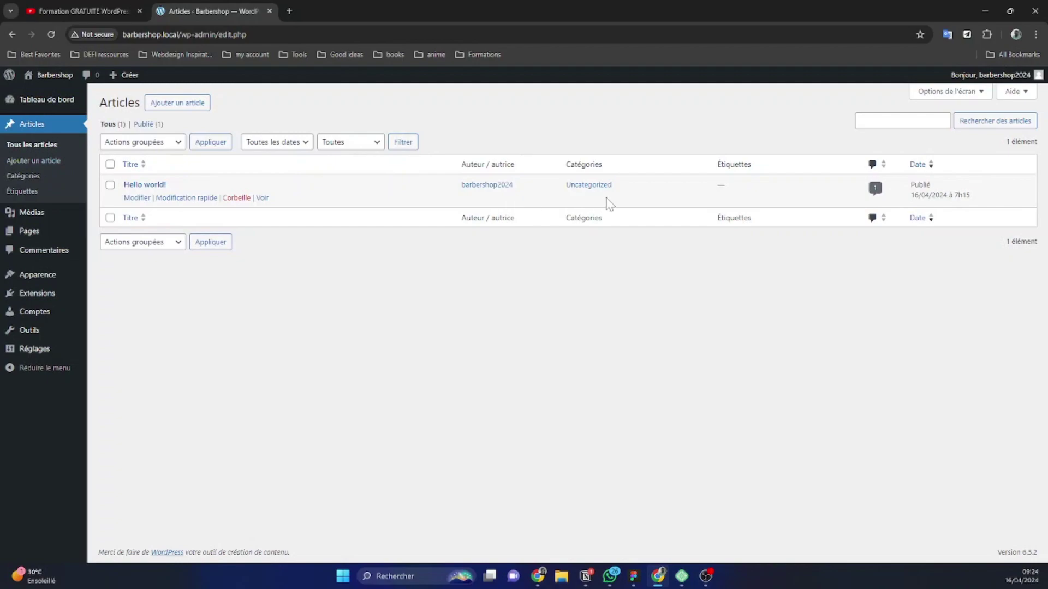
pyautogui.click(110, 185)
pyautogui.click(159, 144)
pyautogui.click(164, 178)
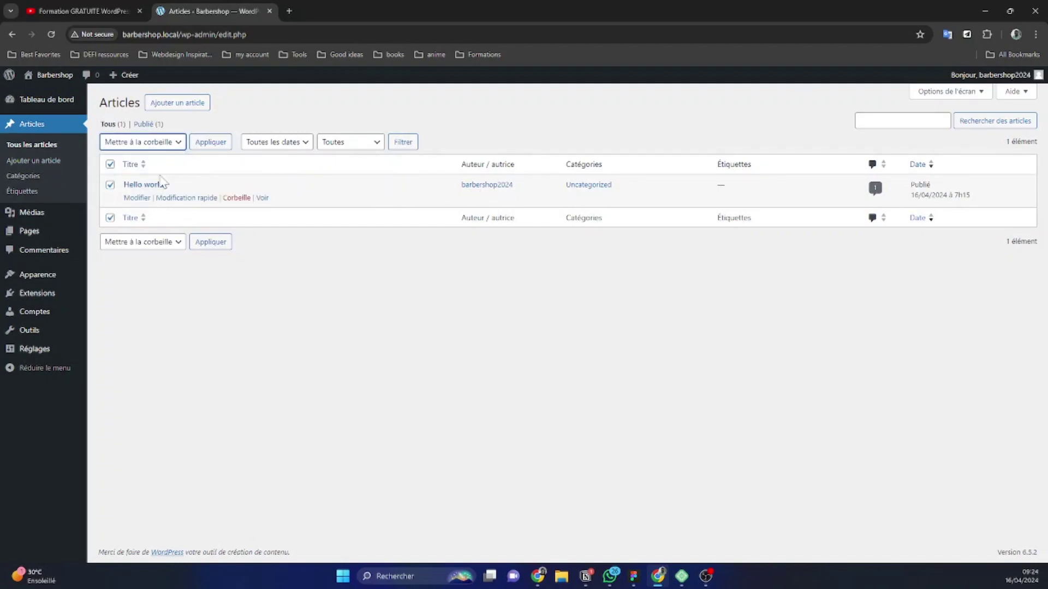
pyautogui.click(212, 144)
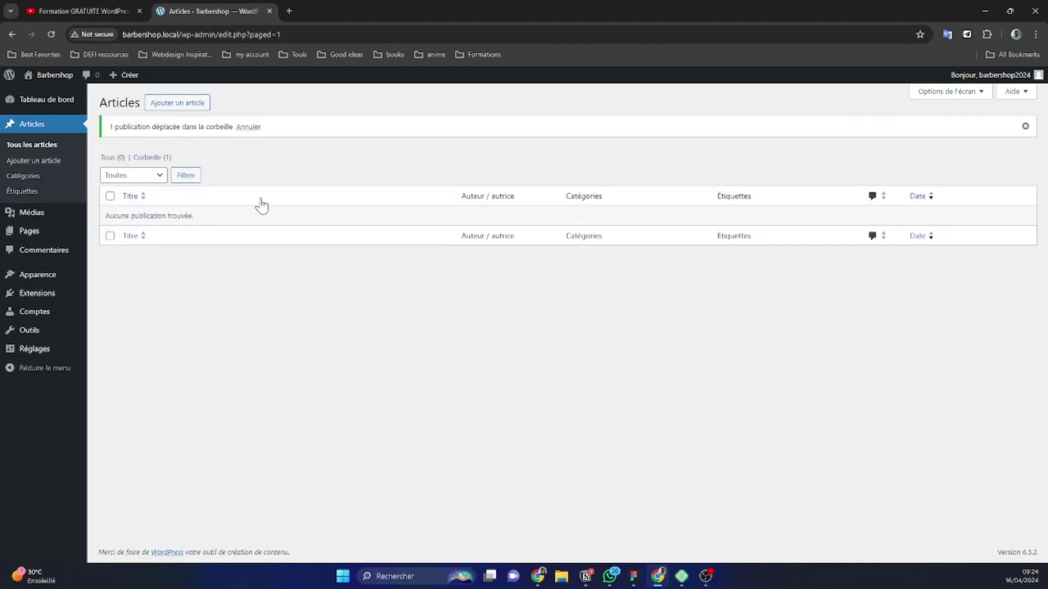
pyautogui.click(153, 158)
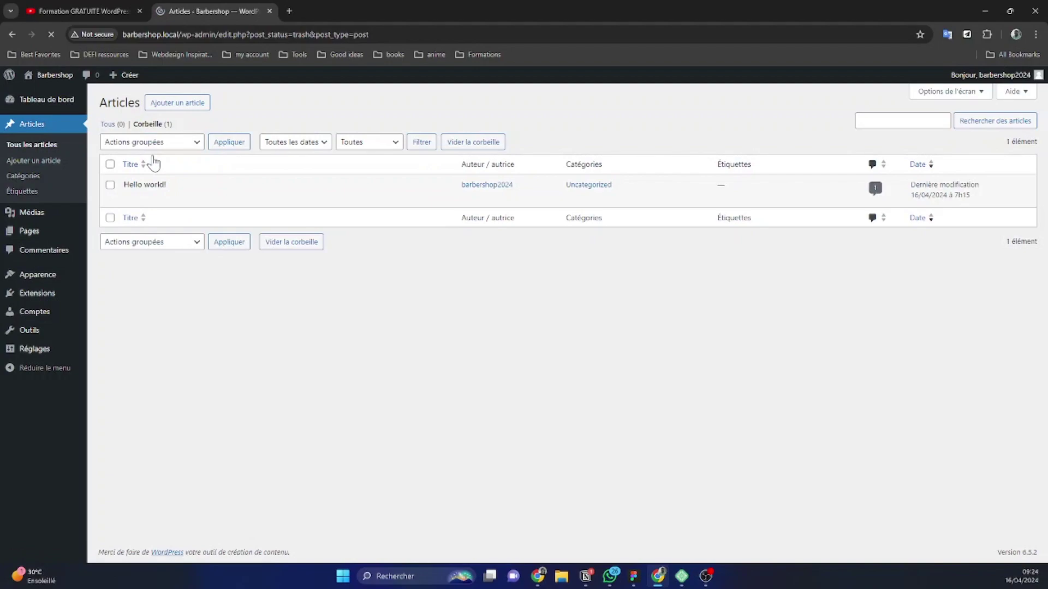
pyautogui.click(295, 242)
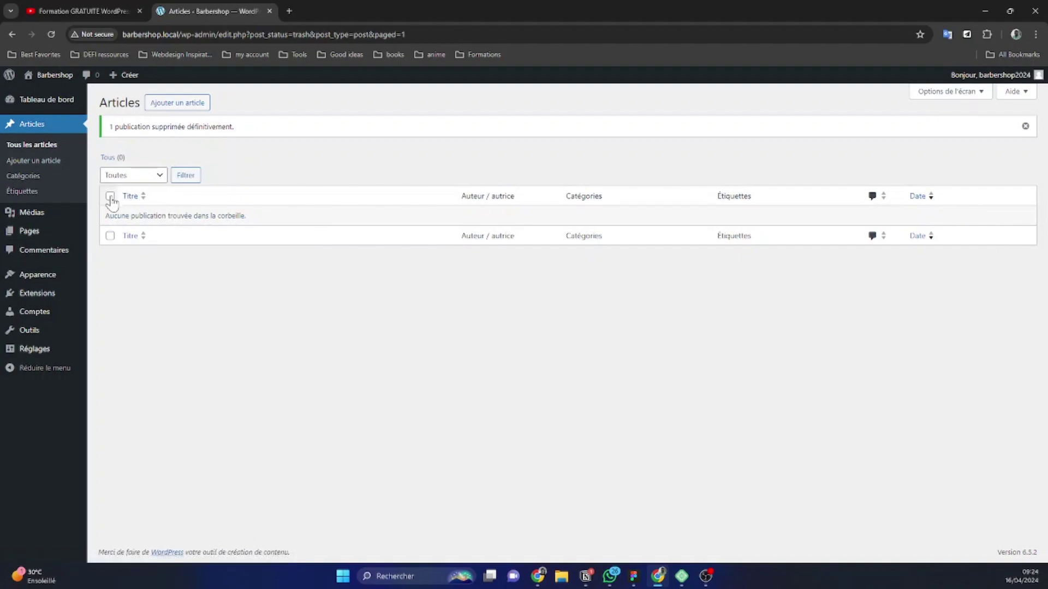
# - View the media library, and move the Privacy Policy and Sample Page pages to the trash
pyautogui.click(40, 211)
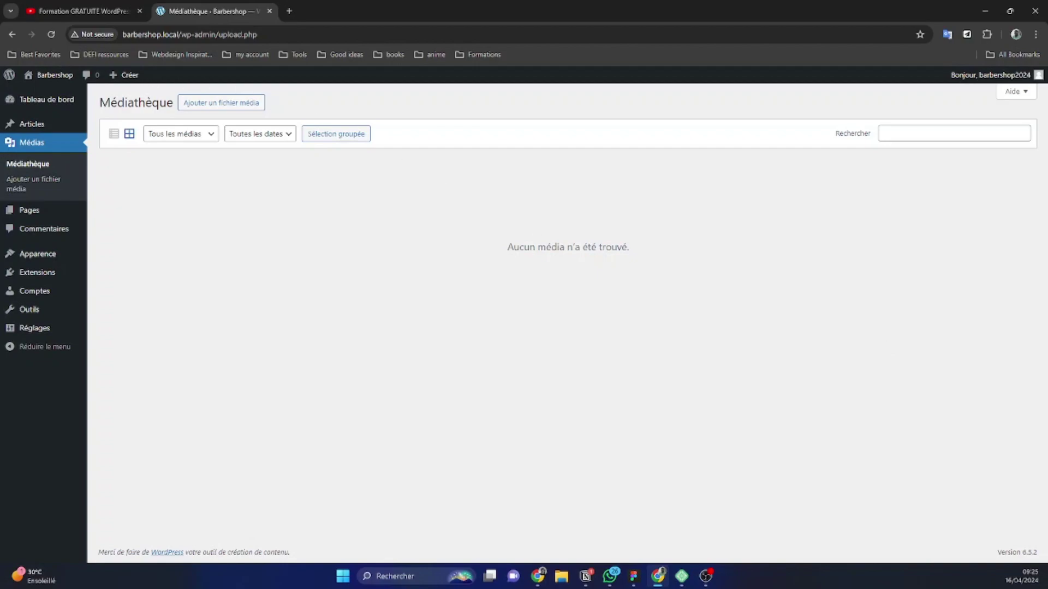
pyautogui.moveTo(36, 214)
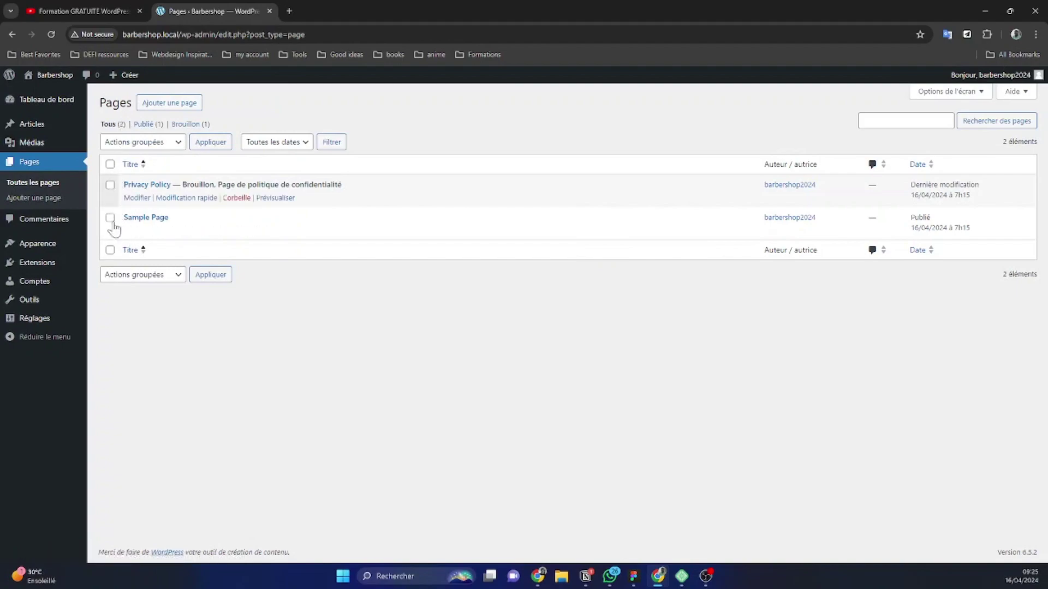
pyautogui.click(110, 164)
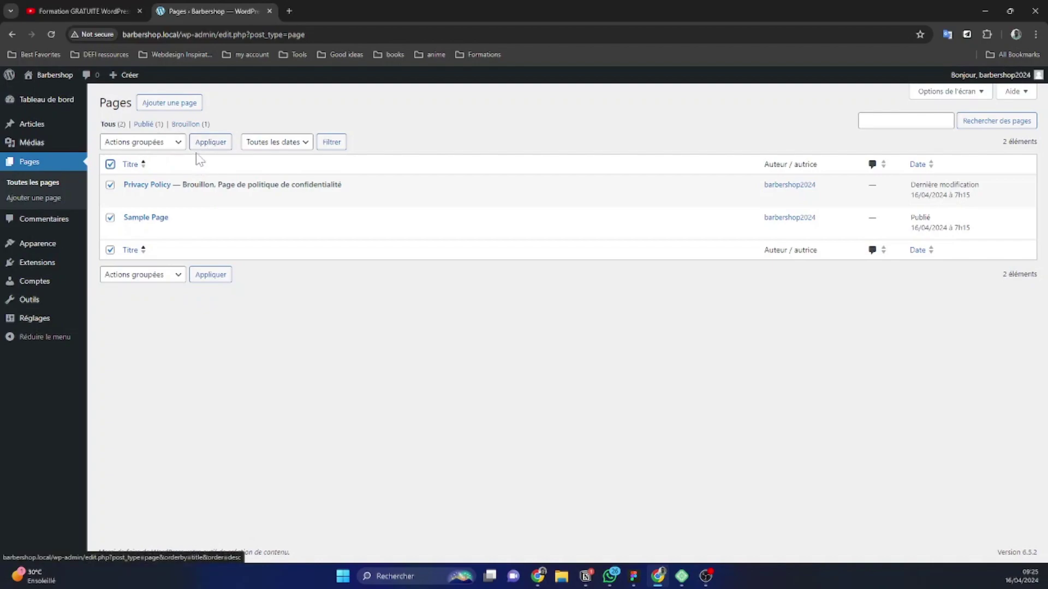
pyautogui.click(155, 143)
pyautogui.click(152, 180)
pyautogui.click(209, 148)
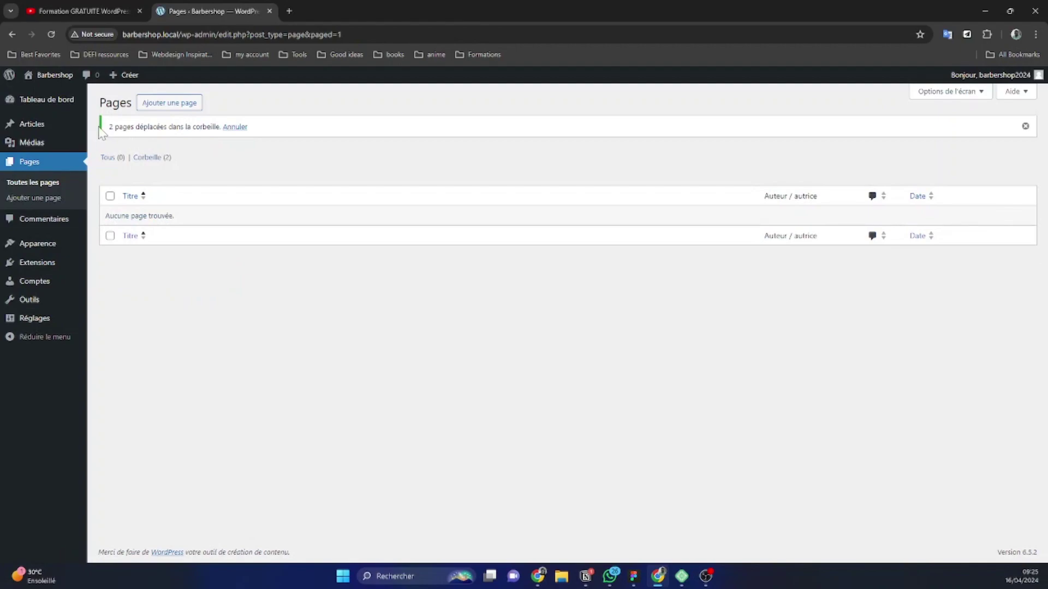
pyautogui.moveTo(144, 126); pyautogui.dragTo(227, 134)
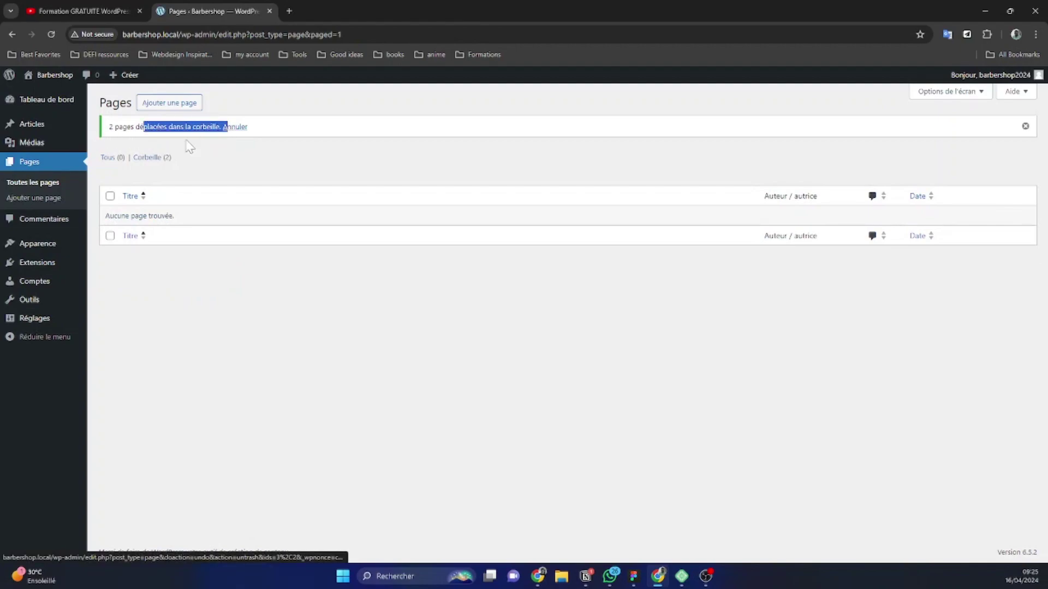
# - Permanently delete the trashed Privacy Policy and Sample Page pages
pyautogui.click(149, 159)
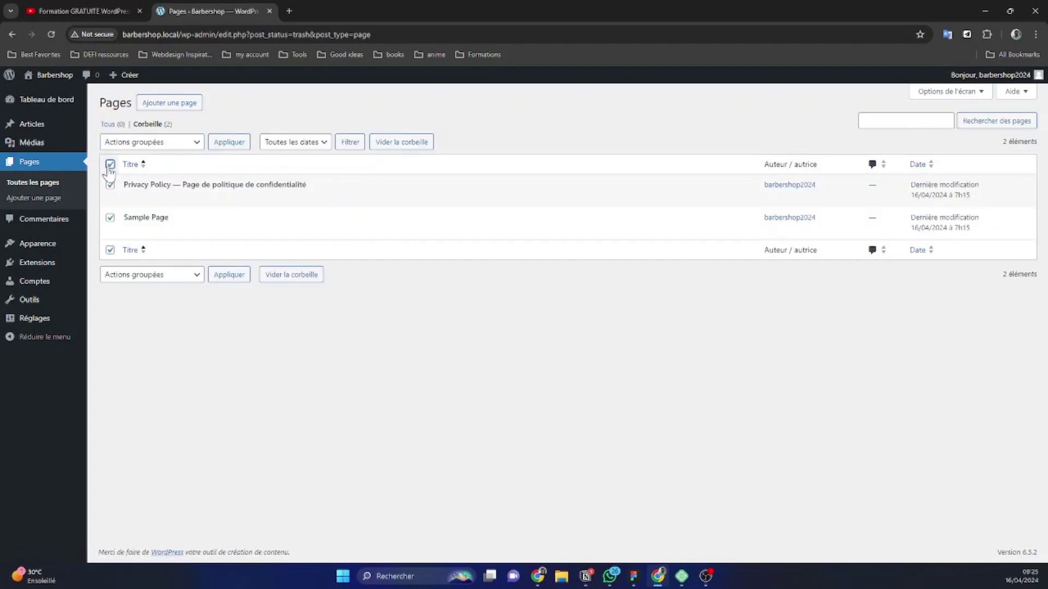
pyautogui.click(186, 144)
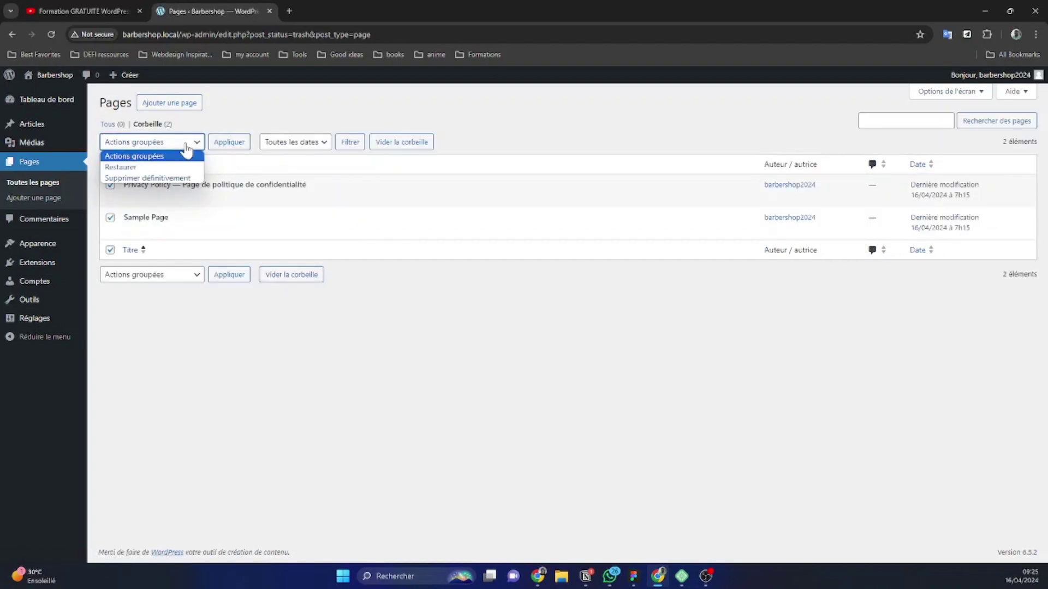
pyautogui.click(180, 178)
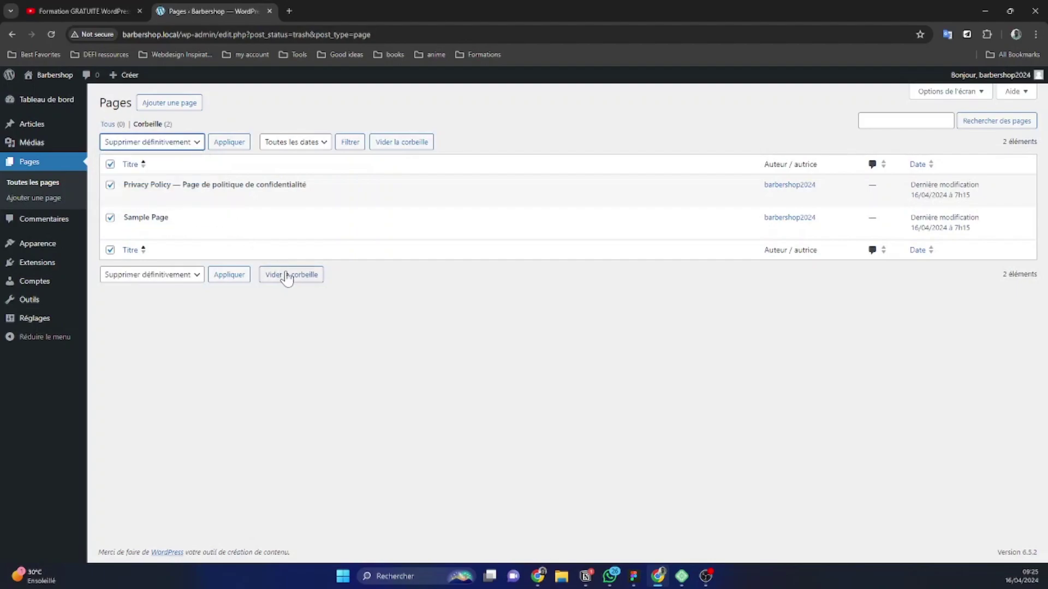
pyautogui.click(223, 275)
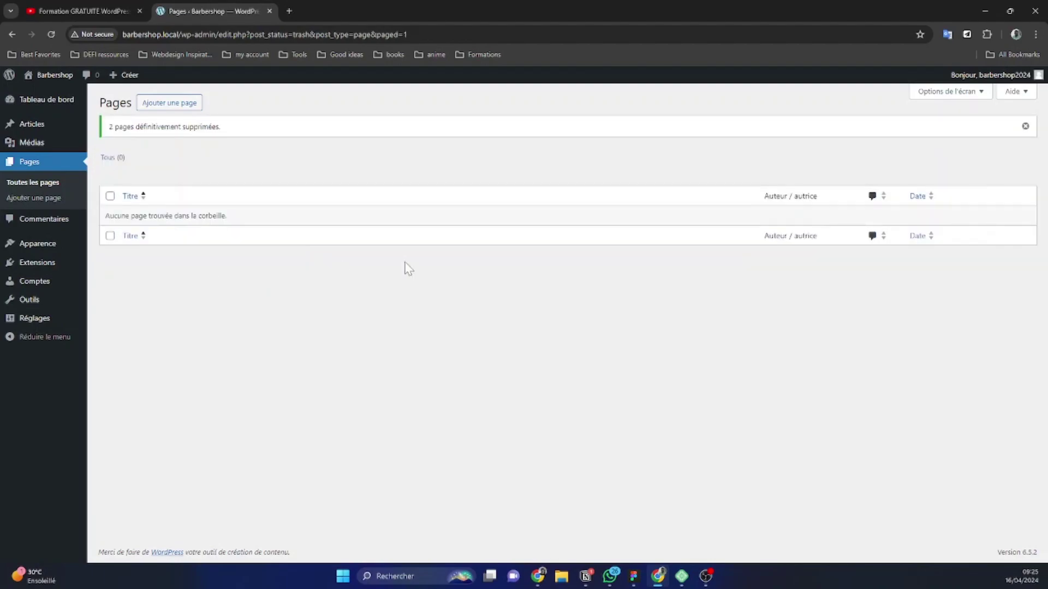
# - View the comments list, and delete the Twenty Twenty-Three theme from the installed themes
pyautogui.moveTo(125, 76)
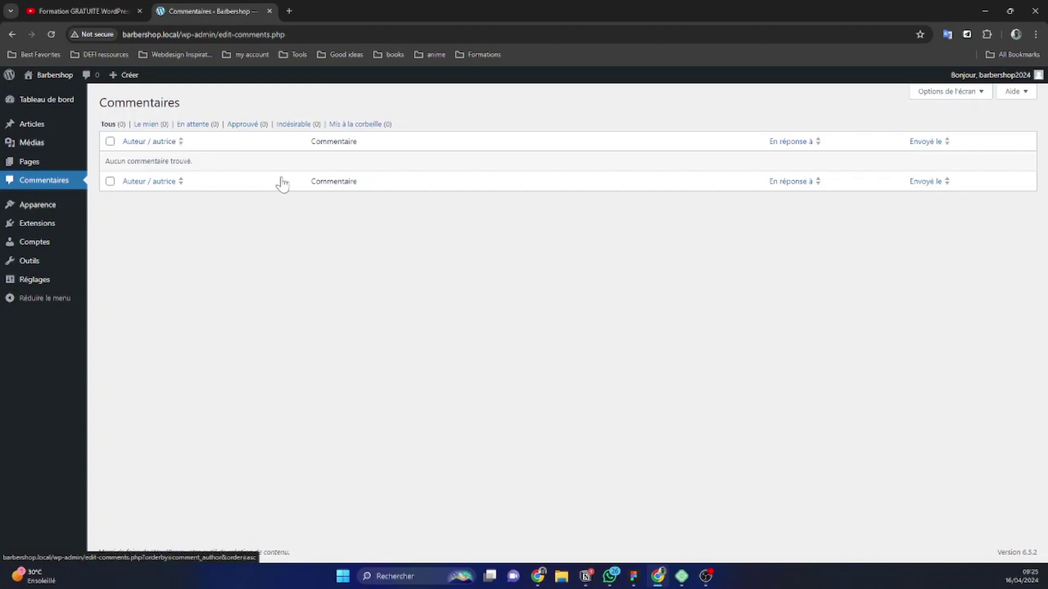
pyautogui.moveTo(34, 207)
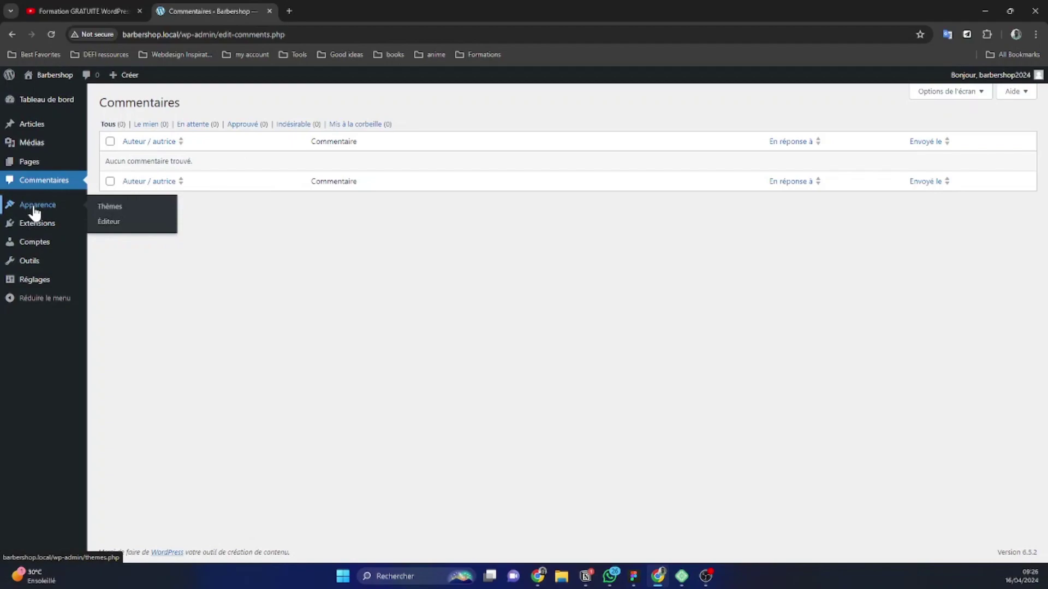
pyautogui.click(123, 212)
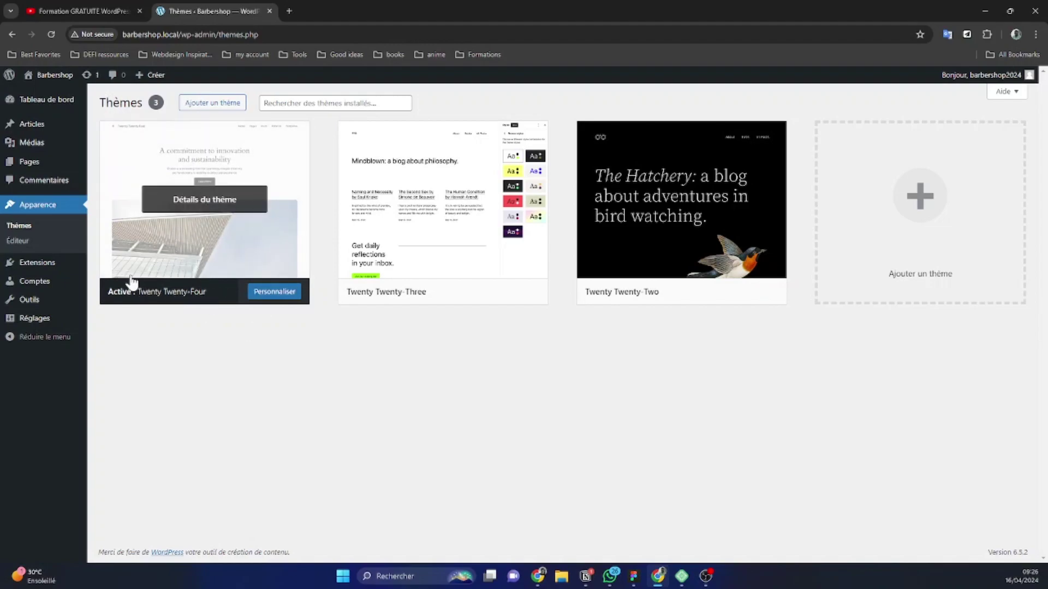
pyautogui.moveTo(773, 198)
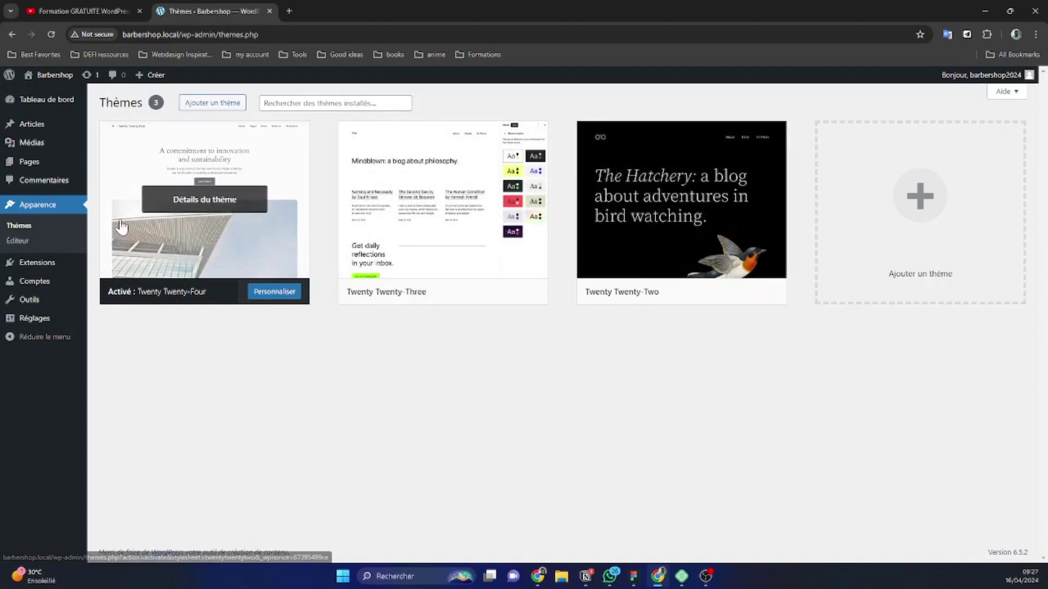
pyautogui.click(429, 166)
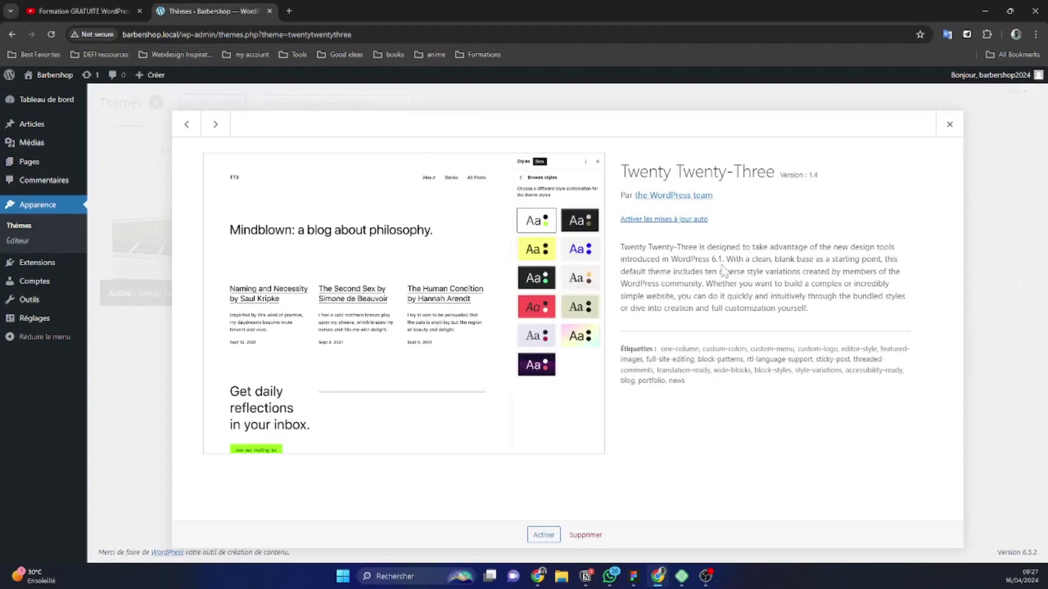
pyautogui.click(584, 536)
pyautogui.click(577, 125)
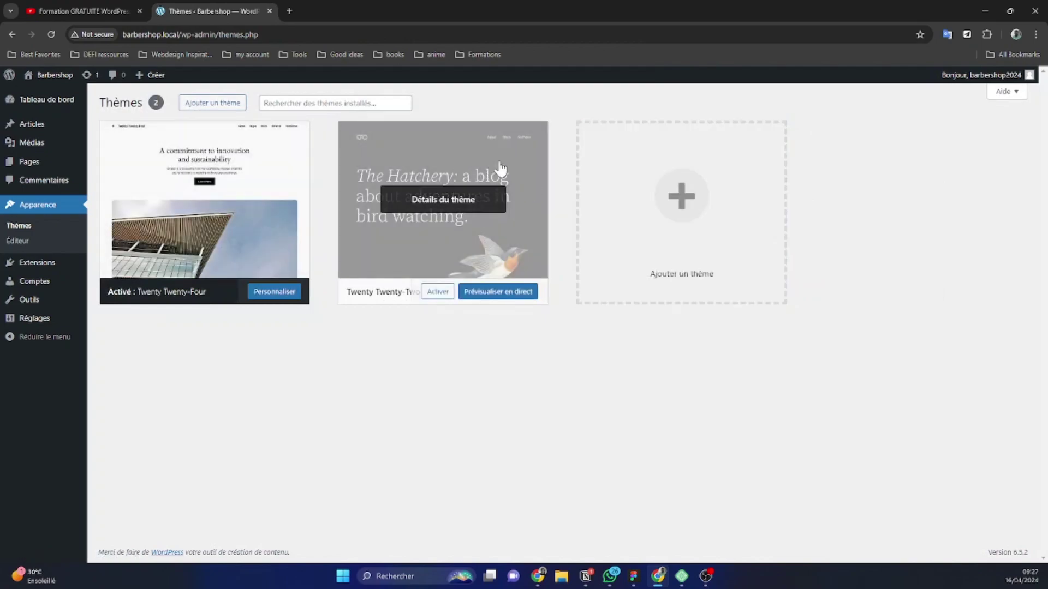
# - Delete the Twenty Twenty-Two theme from the installed themes
pyautogui.click(501, 166)
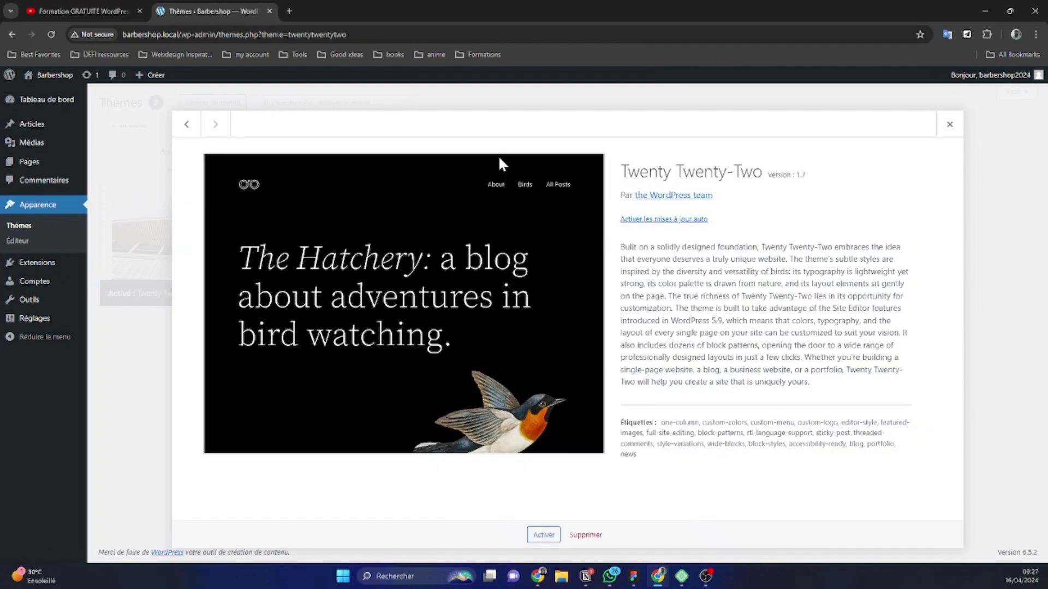
pyautogui.click(583, 535)
pyautogui.click(571, 124)
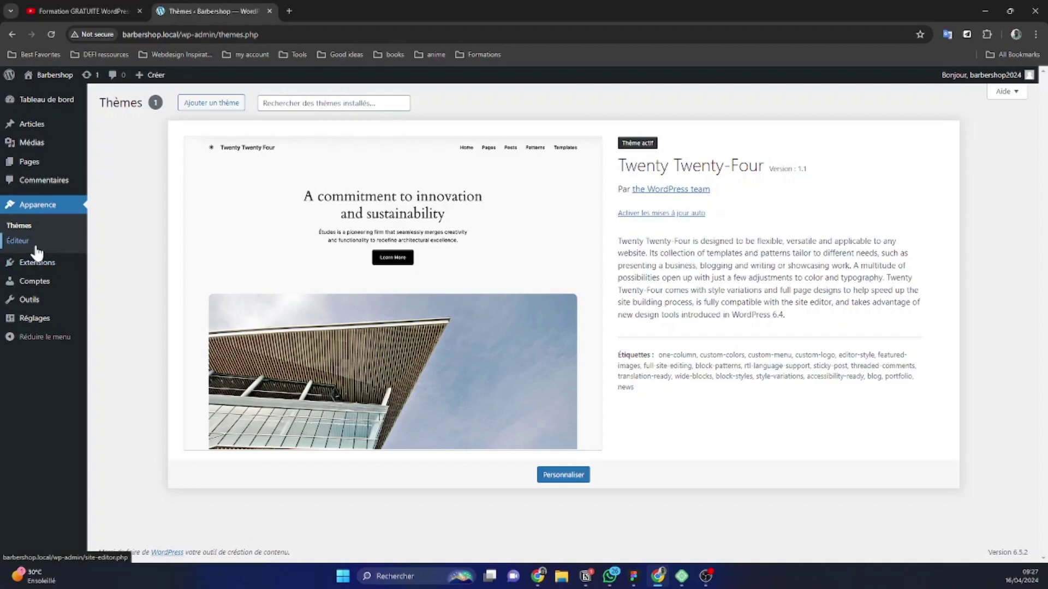
# - View the active theme's style variations in the site editor, and return to the dashboard
pyautogui.click(18, 242)
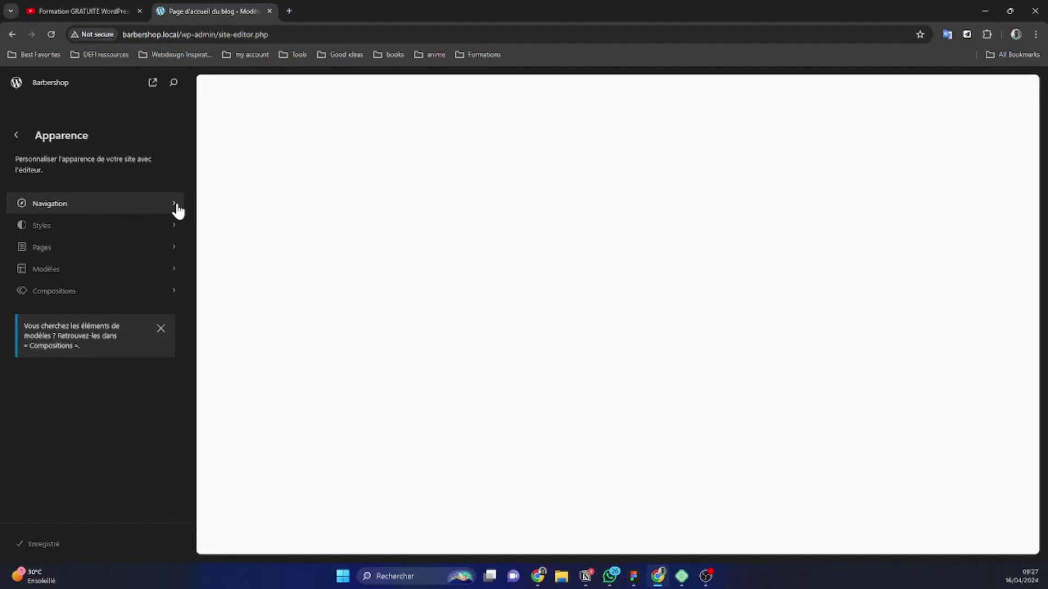
pyautogui.click(173, 226)
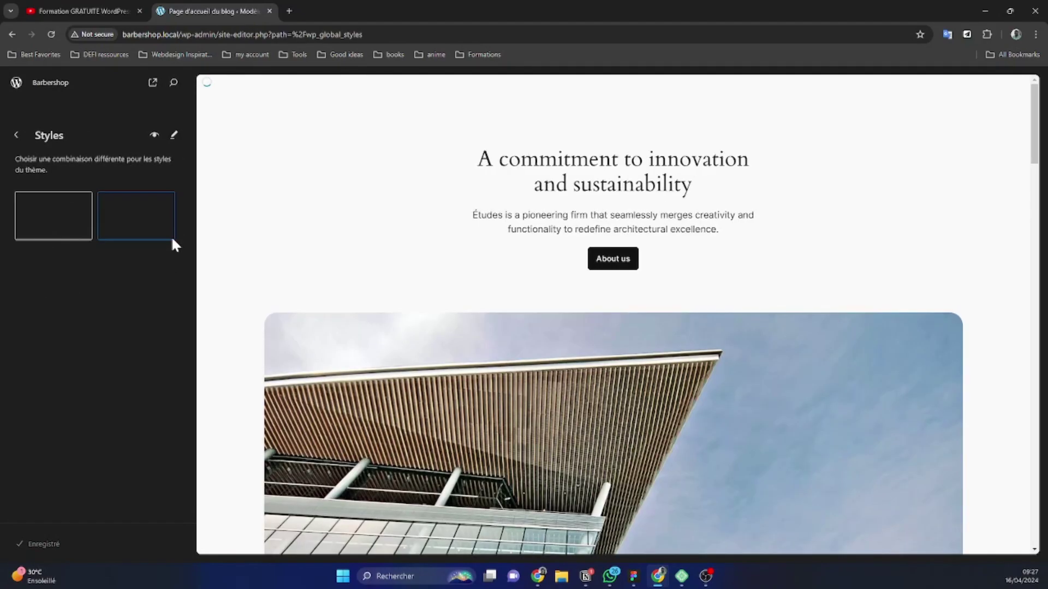
pyautogui.click(14, 138)
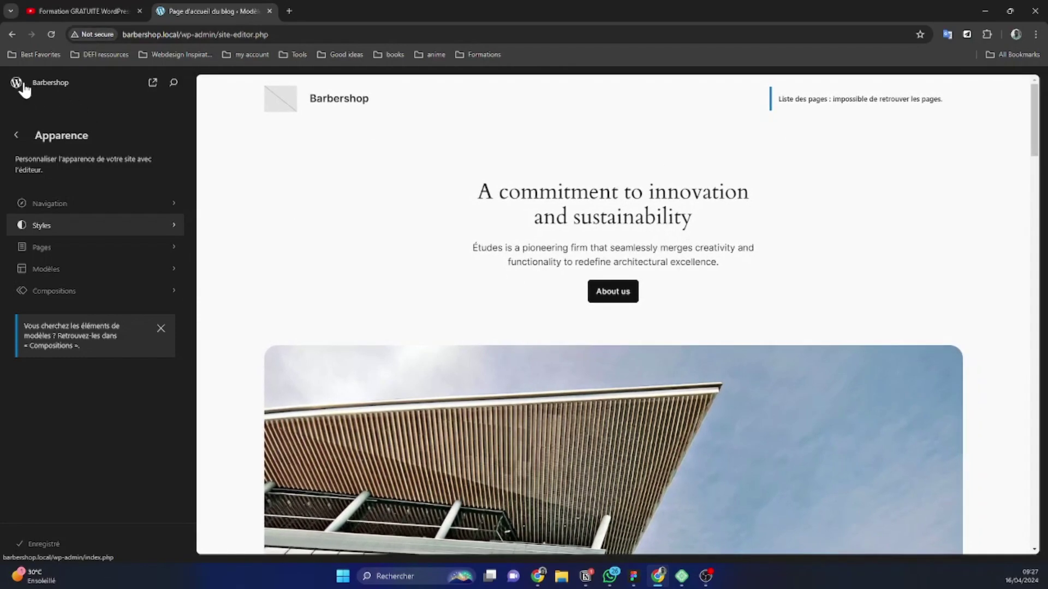
pyautogui.click(12, 87)
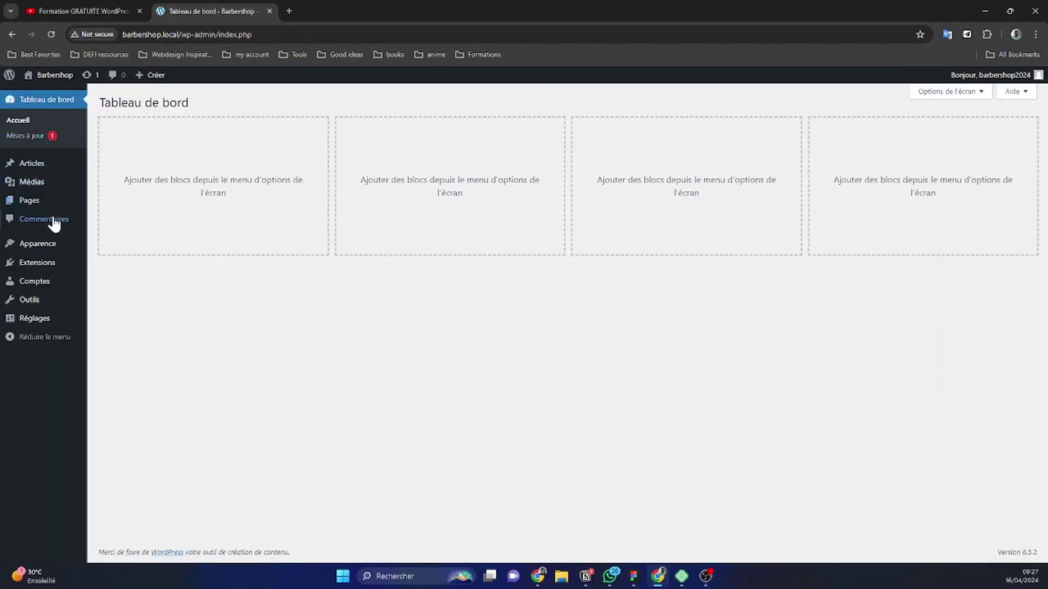
# - View the installed extensions list, and browse the featured plugins available to add
pyautogui.moveTo(53, 256)
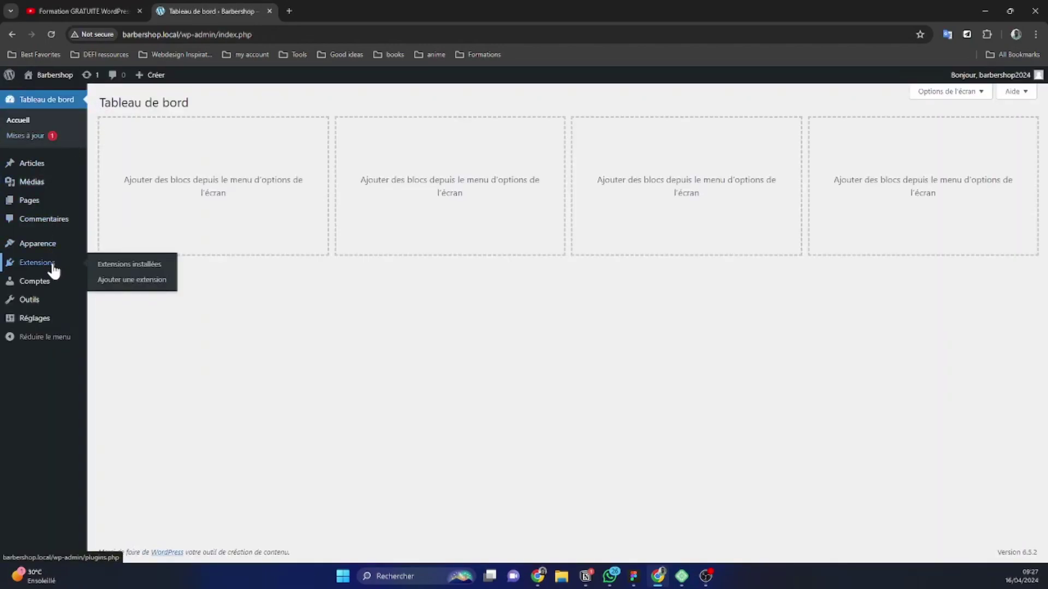
pyautogui.click(52, 269)
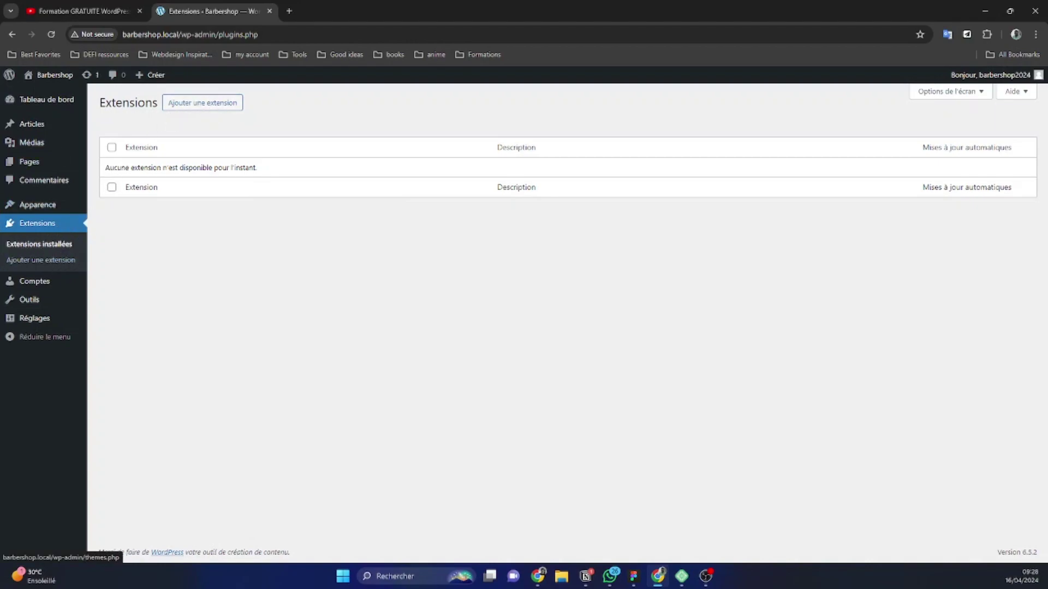
pyautogui.click(204, 106)
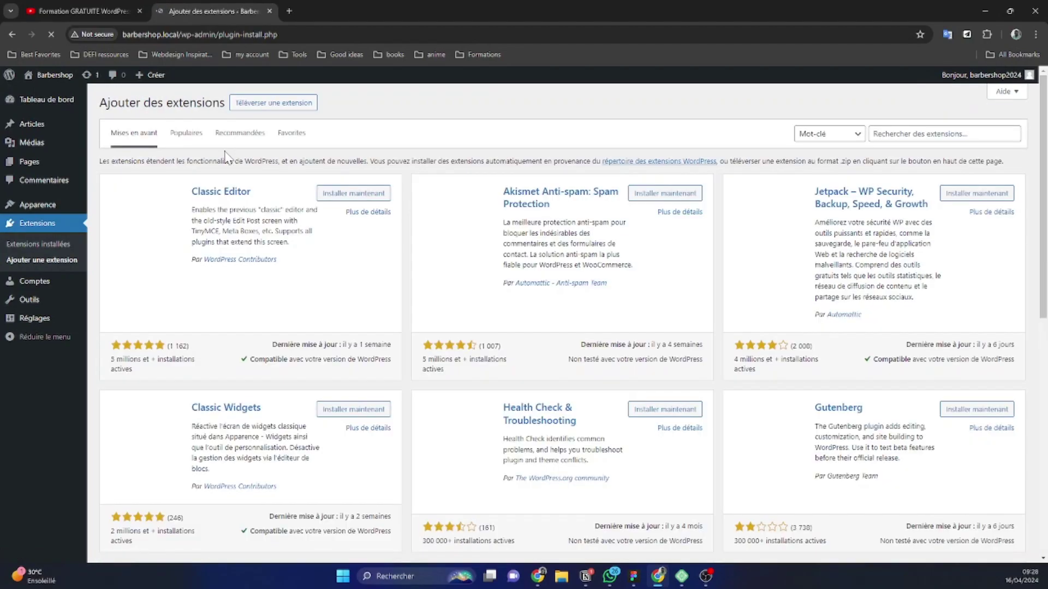
pyautogui.scroll(-2, 577, 221)
pyautogui.scroll(-5, 577, 221)
pyautogui.scroll(8, 955, 229)
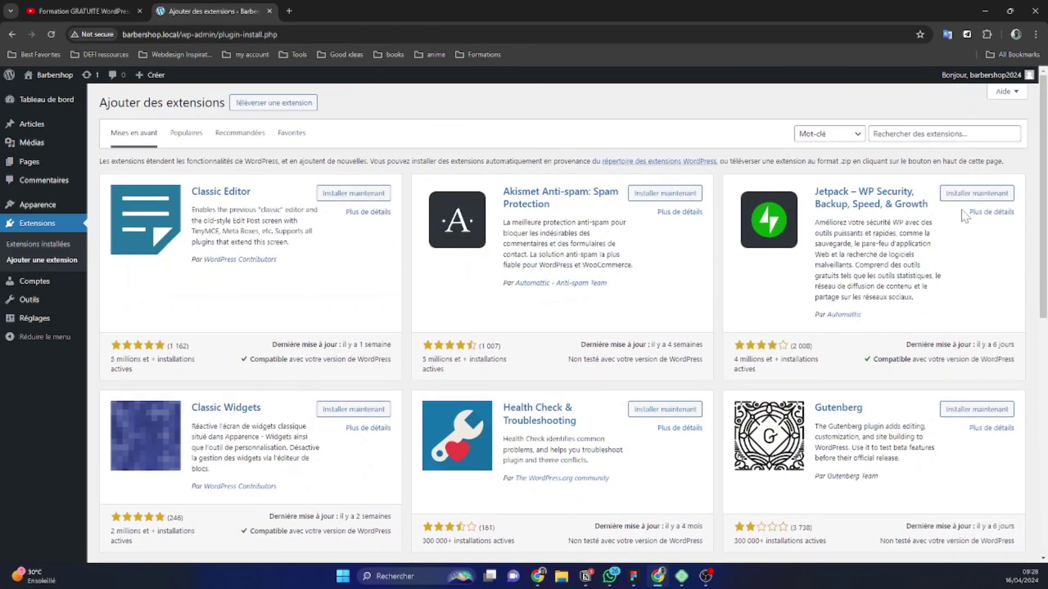
pyautogui.click(933, 134)
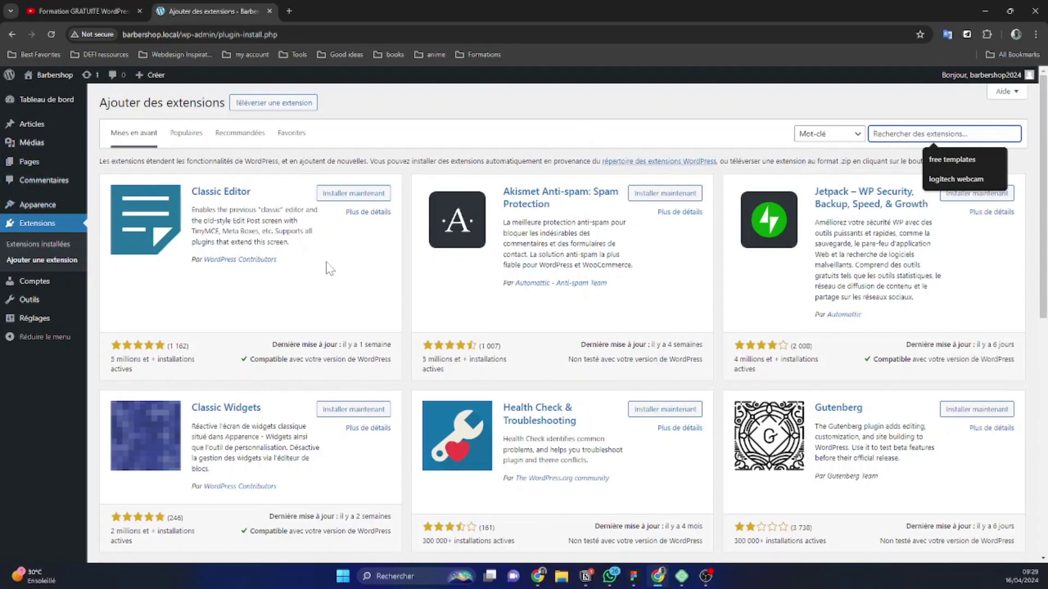
pyautogui.scroll(-1, 484, 247)
pyautogui.scroll(-3, 483, 246)
pyautogui.scroll(4, 600, 229)
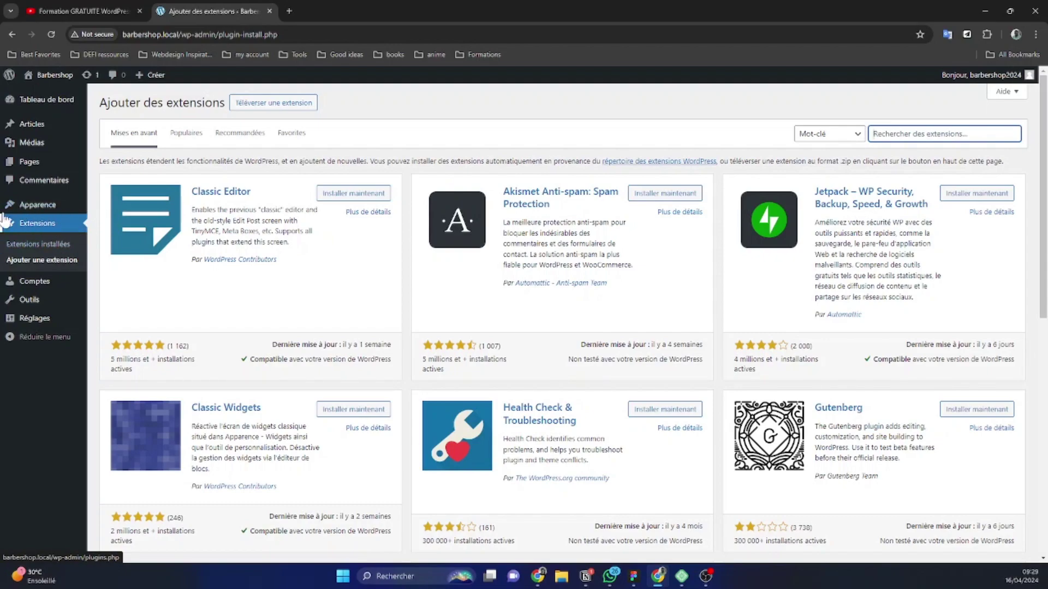
# - View the user accounts list and the site health status page
pyautogui.click(37, 279)
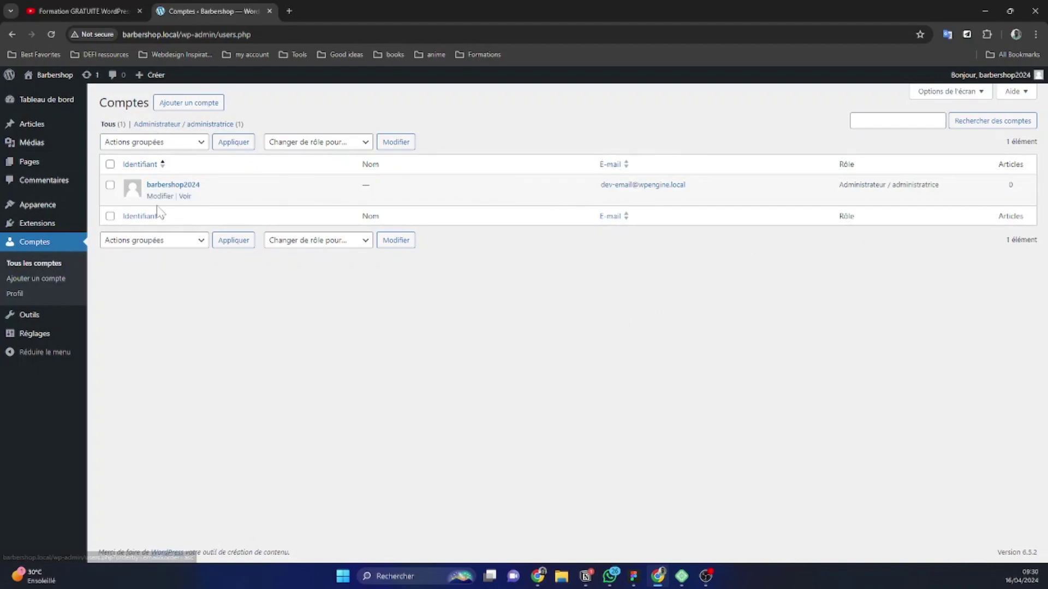
pyautogui.moveTo(48, 317)
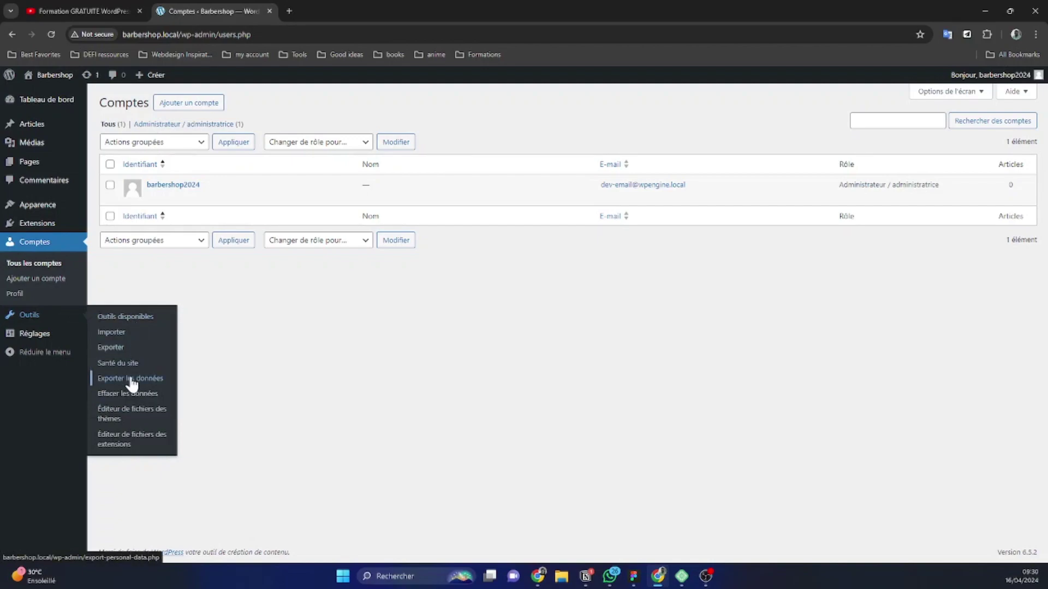
pyautogui.click(141, 321)
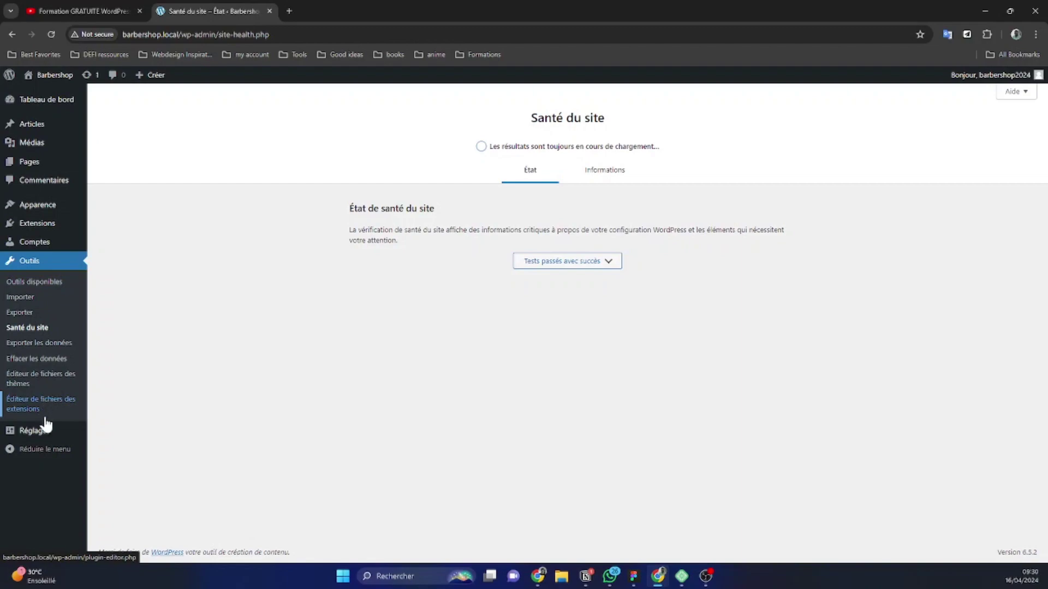
# - Set the site title to "Barber Shop Abidjan" in the general settings
pyautogui.moveTo(47, 434)
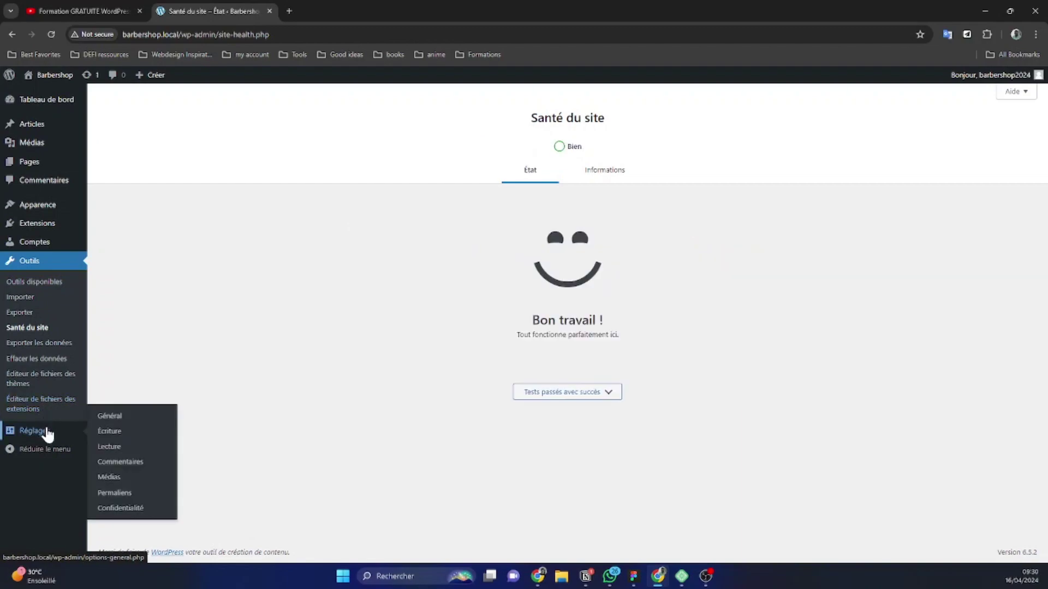
pyautogui.click(47, 433)
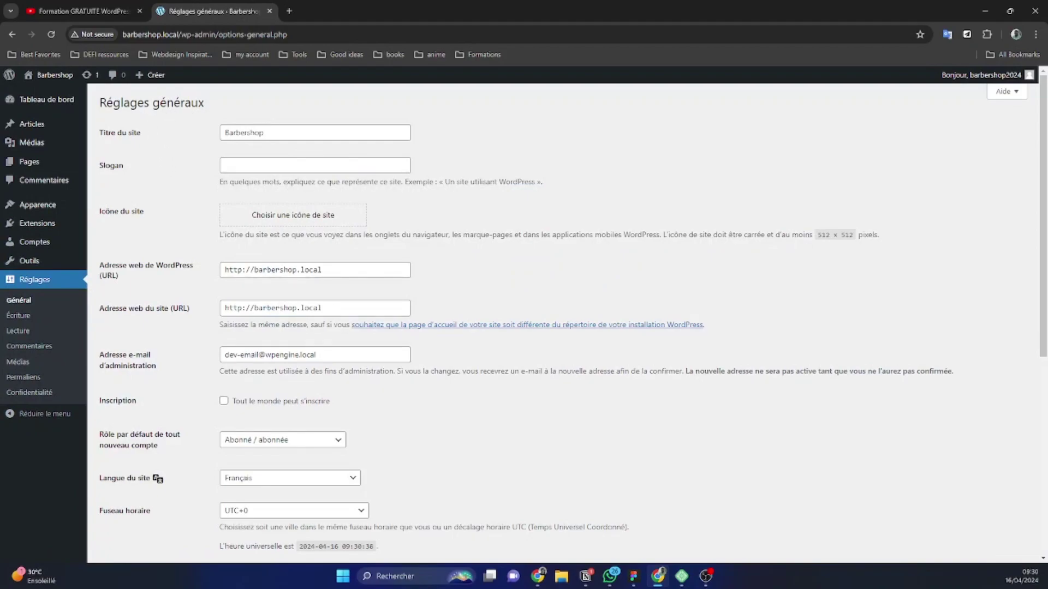
pyautogui.press('Tab')
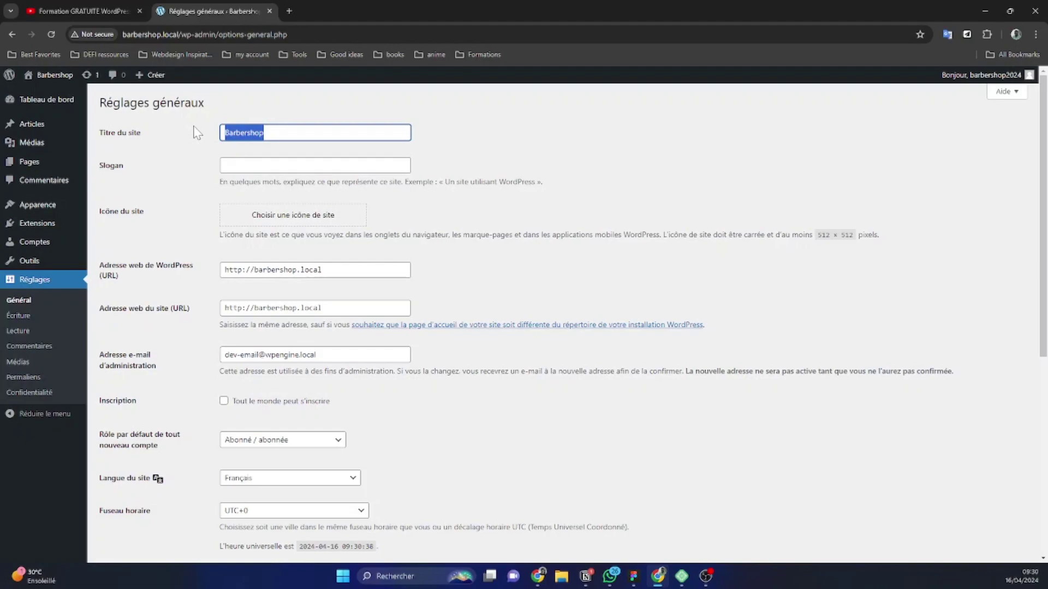
pyautogui.write('Bab')
pyautogui.press('BackSpace')
pyautogui.write('r')
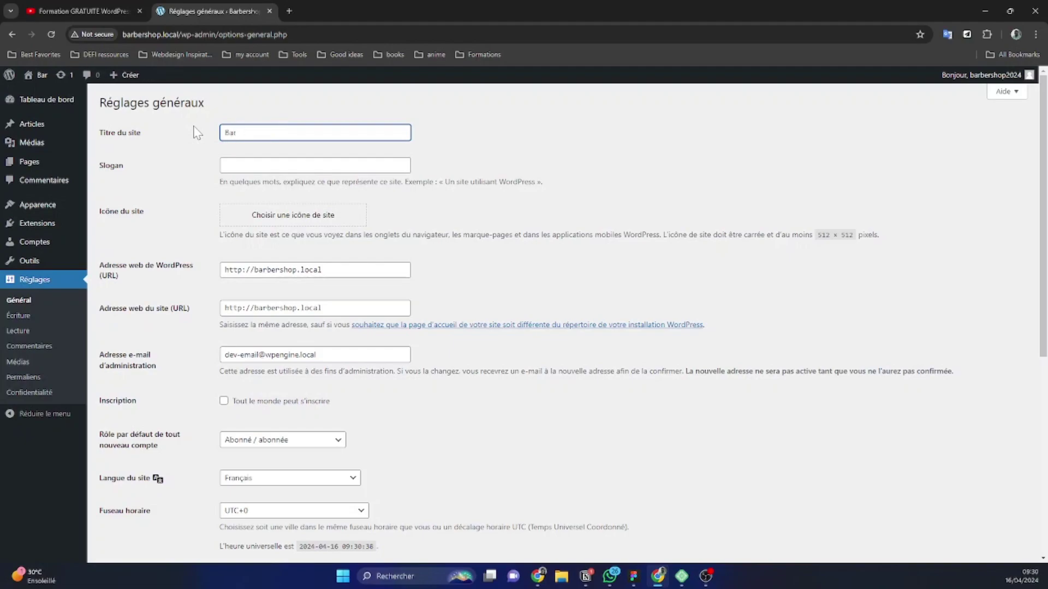
pyautogui.write('ber Shop Abidjan')
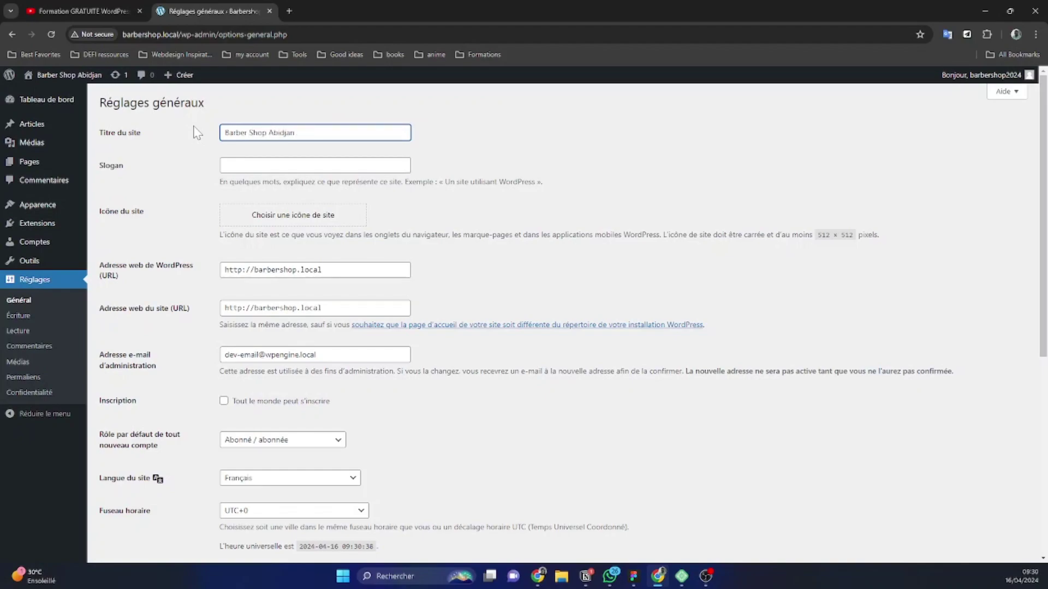
pyautogui.press('Tab')
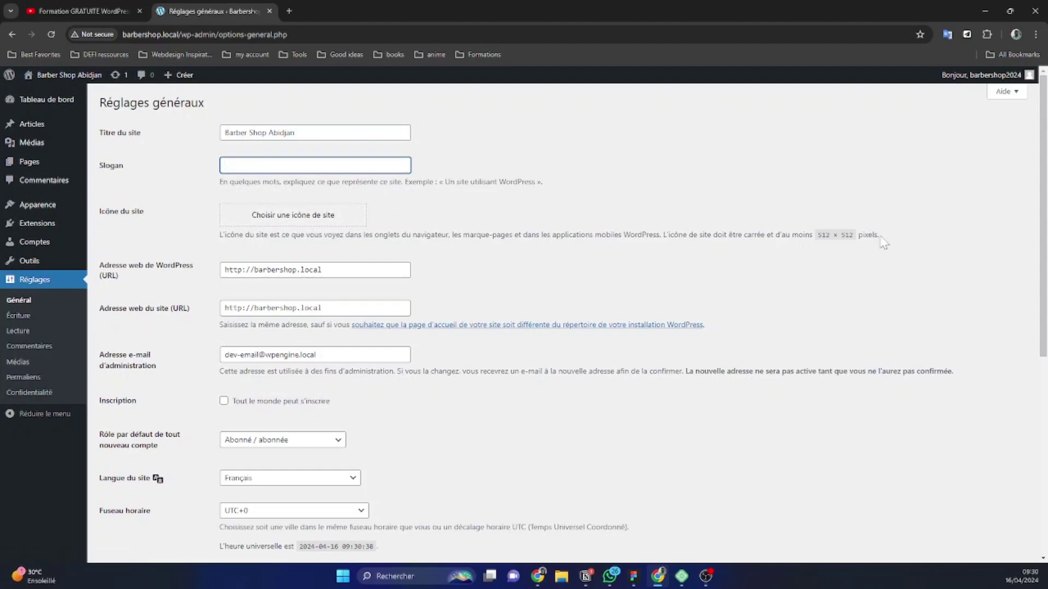
pyautogui.moveTo(819, 235); pyautogui.dragTo(877, 236)
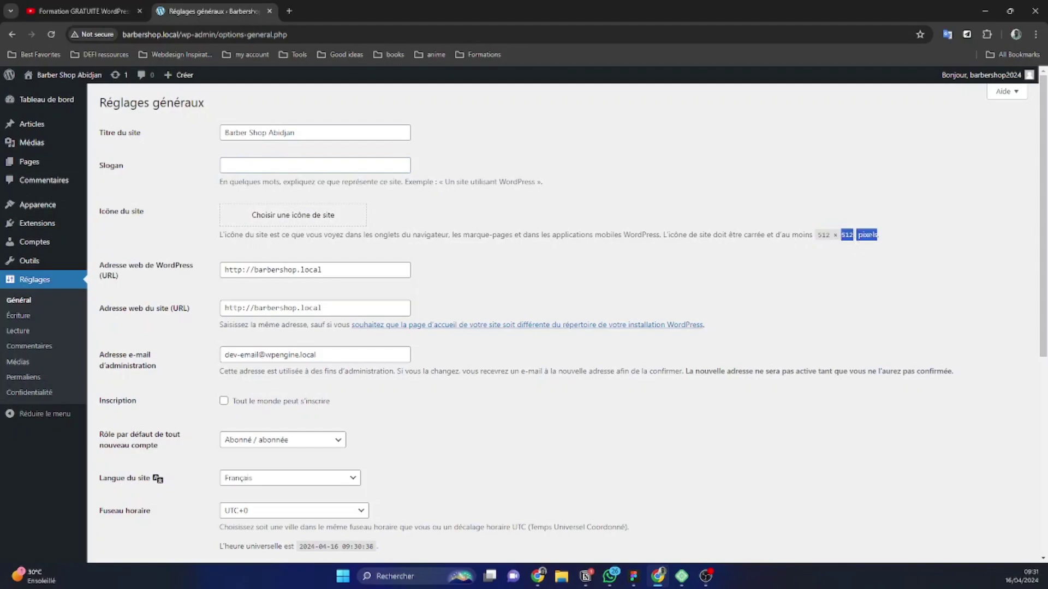
pyautogui.click(939, 240)
pyautogui.click(242, 270)
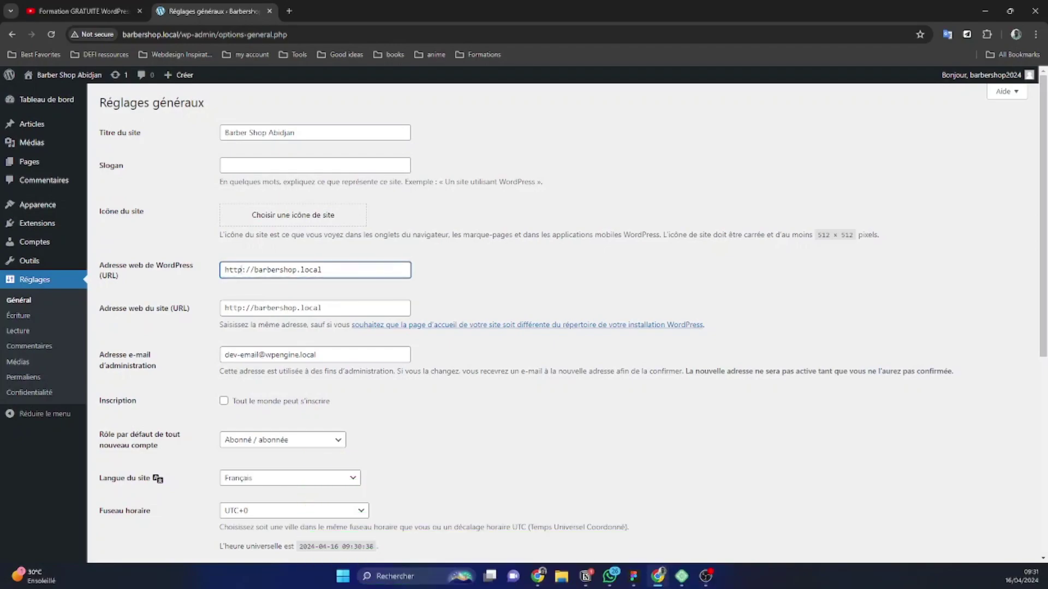
pyautogui.write('s')
pyautogui.click(243, 308)
pyautogui.write('s')
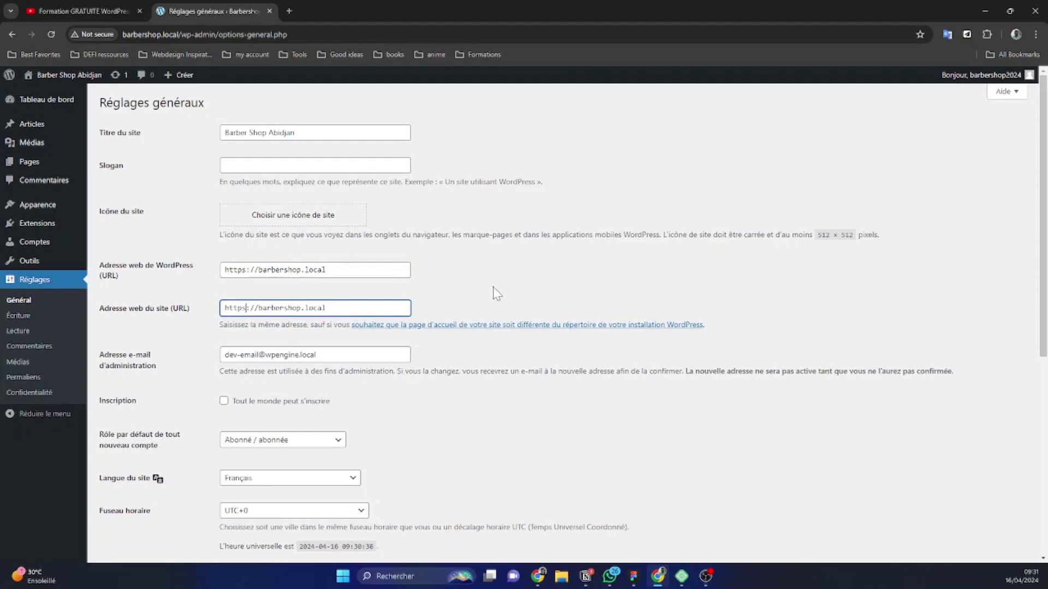
# - Set the date format to "16 avril 2024" (j F Y) and the time format to "9h30" (G\hi), and save the general settings
pyautogui.scroll(-2, 434, 284)
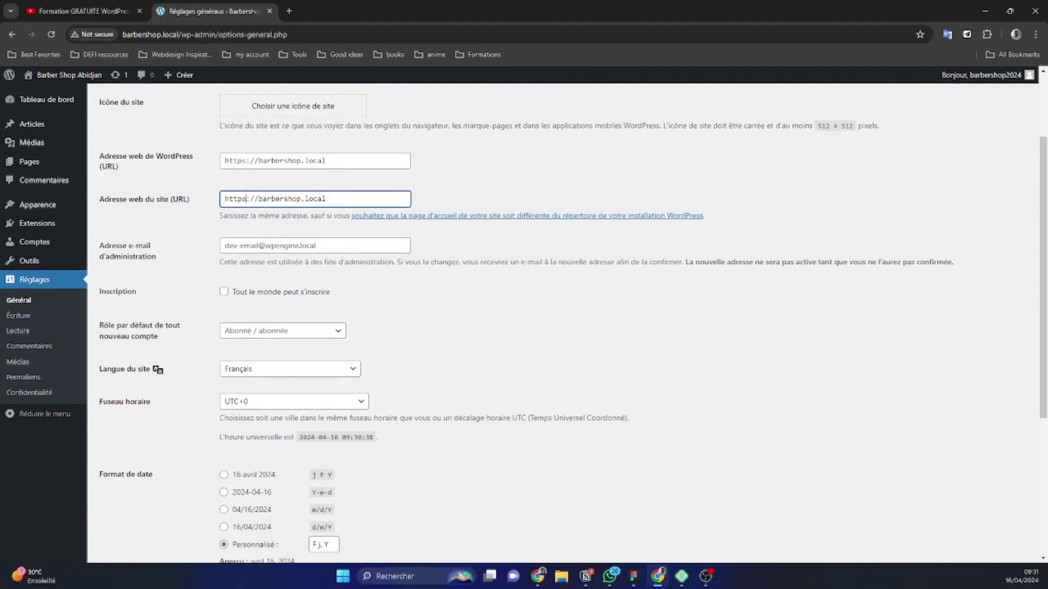
pyautogui.scroll(-3, 197, 254)
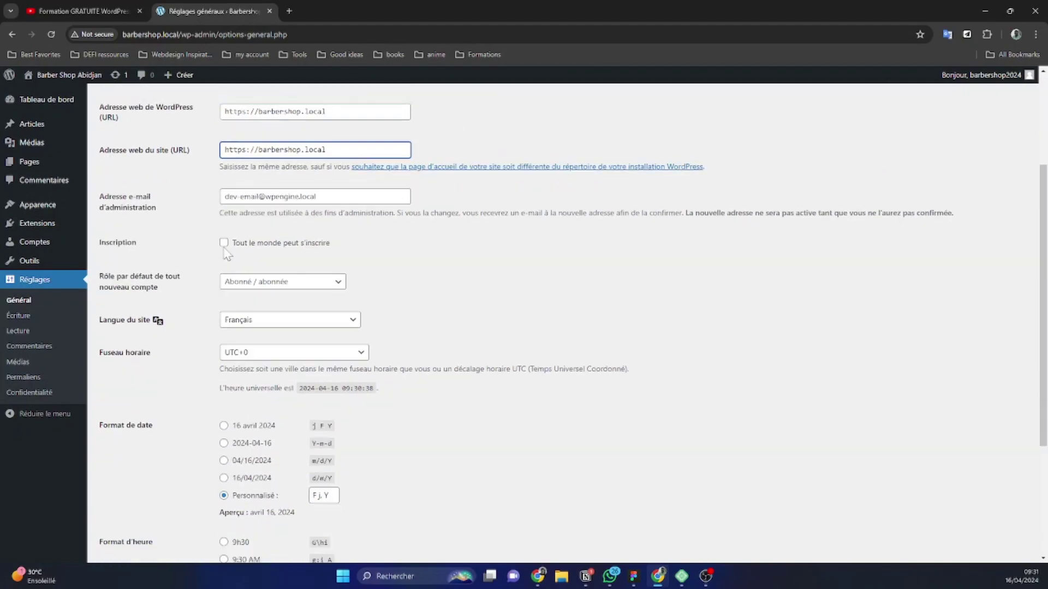
pyautogui.scroll(-1, 268, 163)
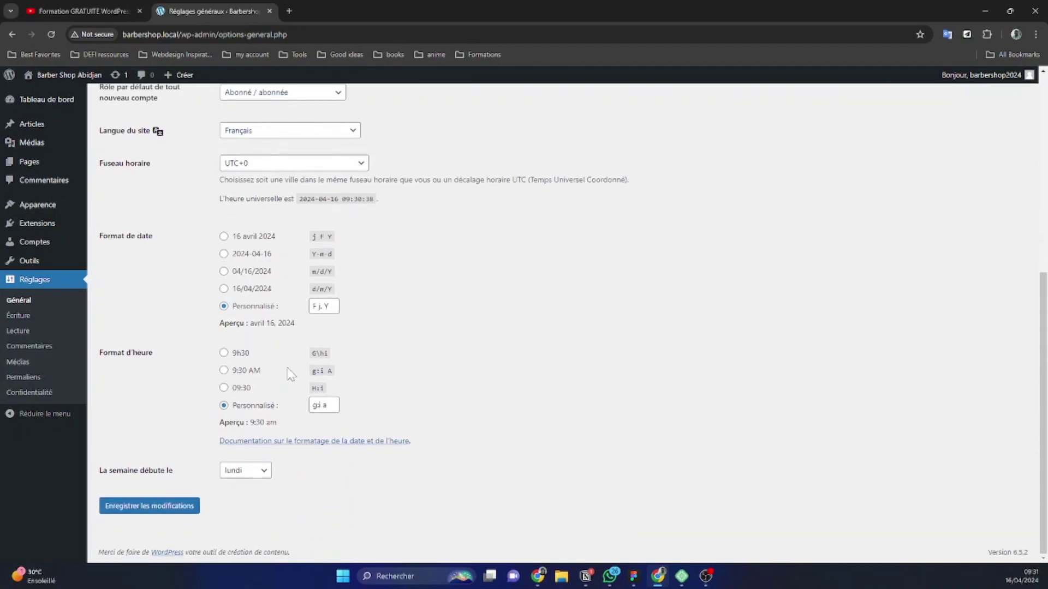
pyautogui.scroll(2, 285, 376)
pyautogui.scroll(1, 285, 375)
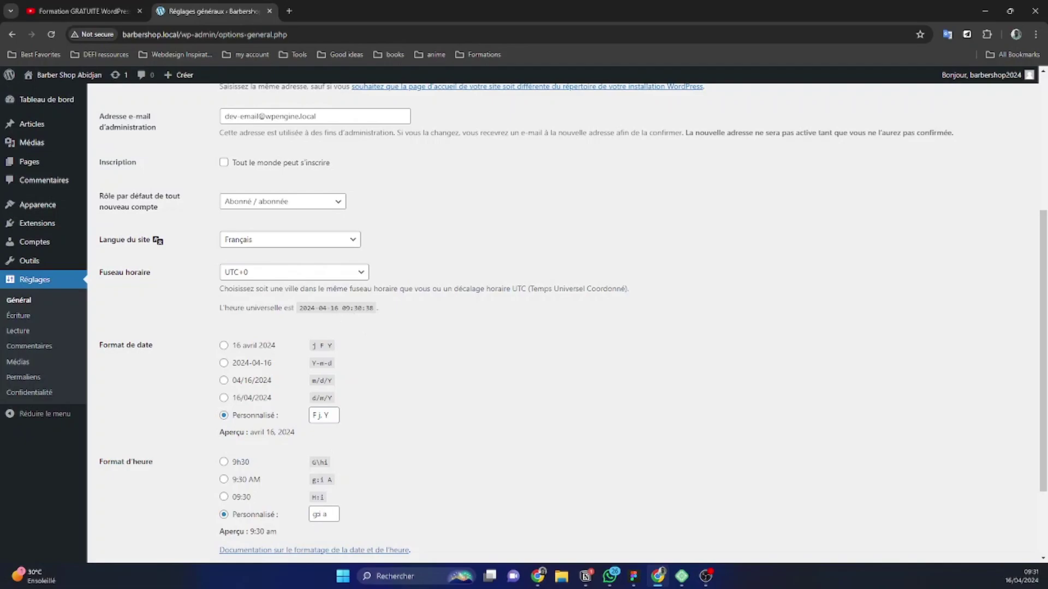
pyautogui.moveTo(302, 308); pyautogui.dragTo(377, 308)
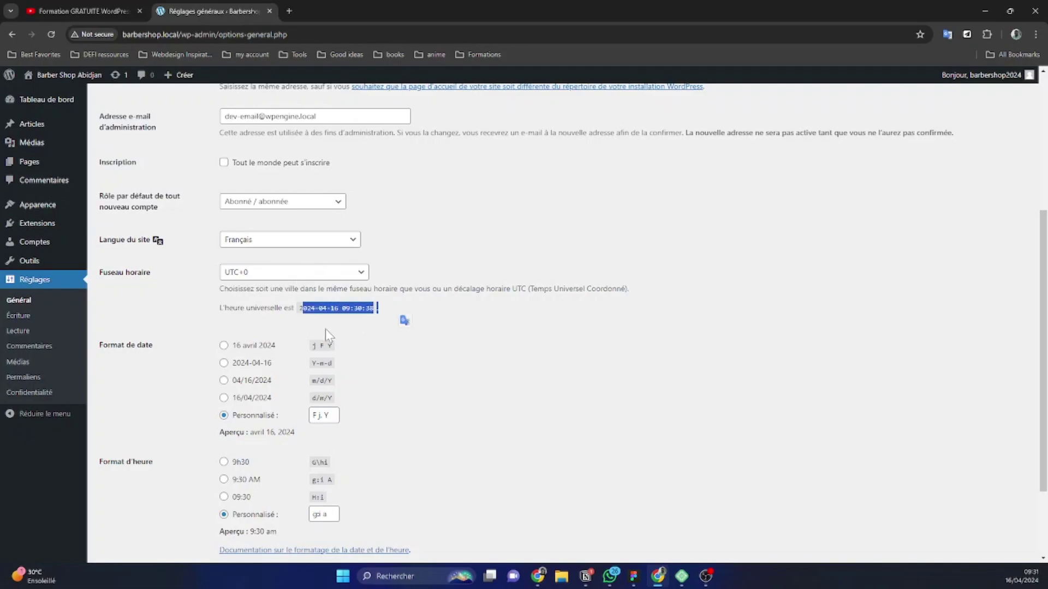
pyautogui.click(363, 342)
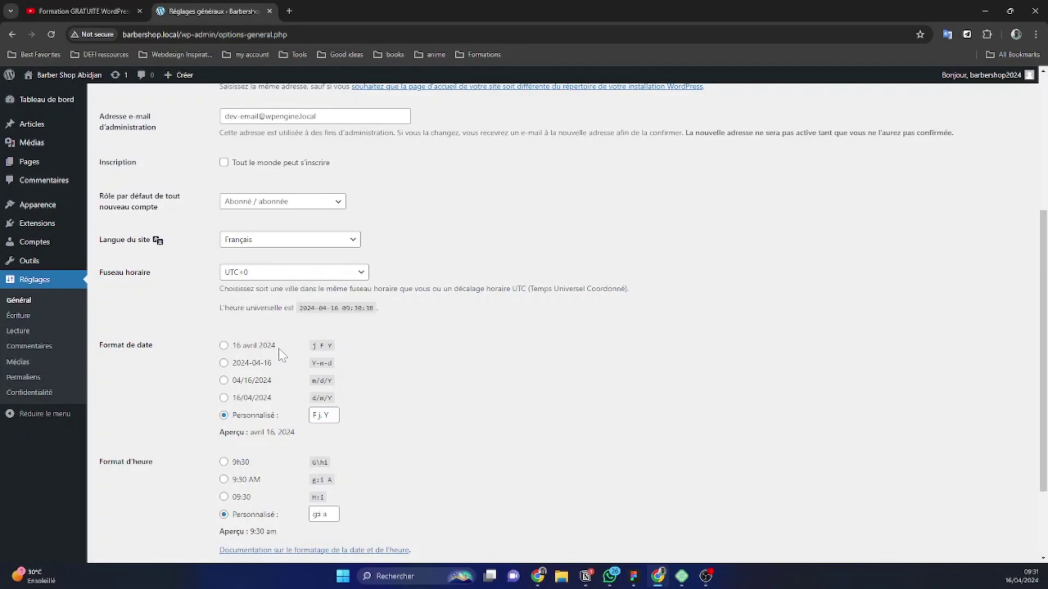
pyautogui.click(223, 346)
pyautogui.scroll(-2, 289, 360)
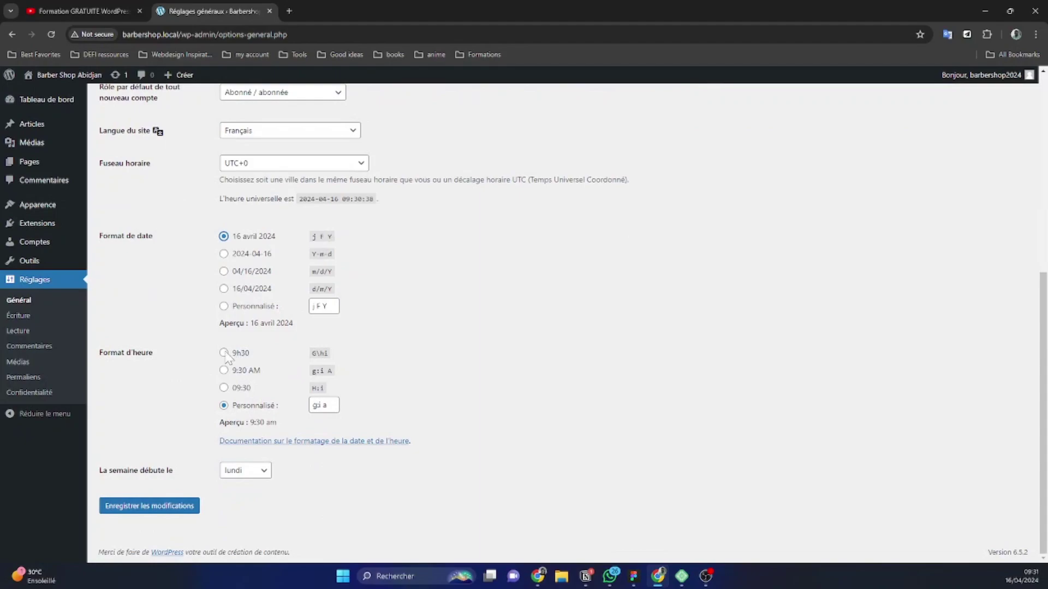
pyautogui.click(224, 388)
pyautogui.click(225, 354)
pyautogui.click(165, 511)
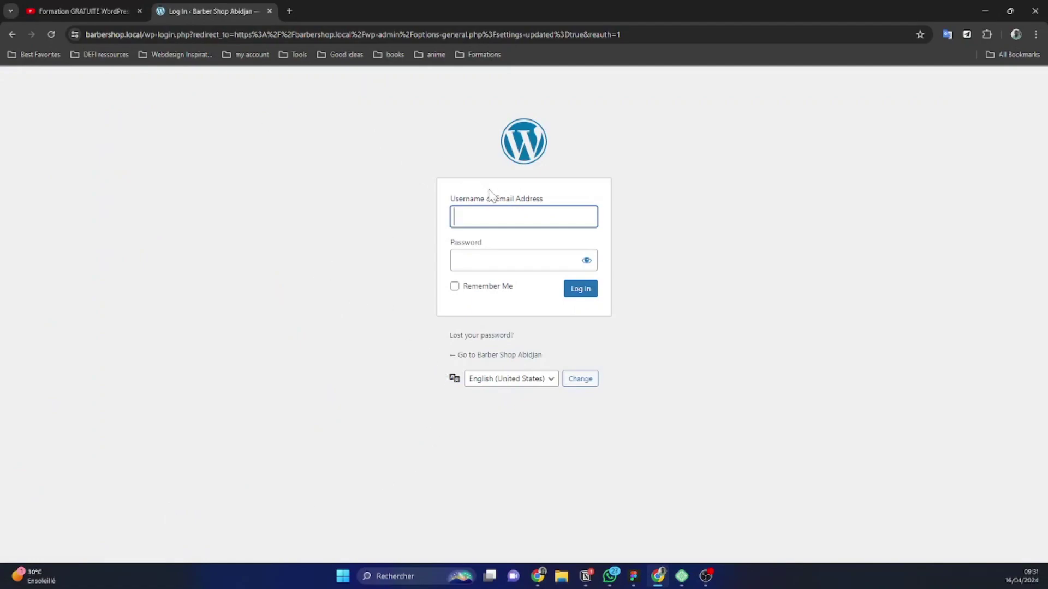
# - Log back in to the WordPress admin with the account username and password
pyautogui.click(515, 219)
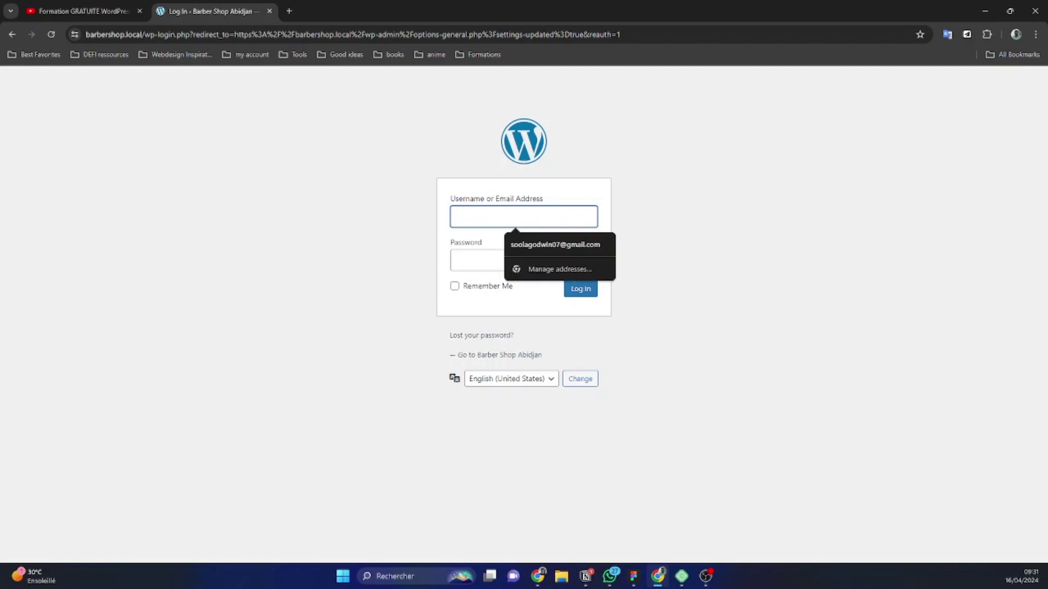
pyautogui.write('bar')
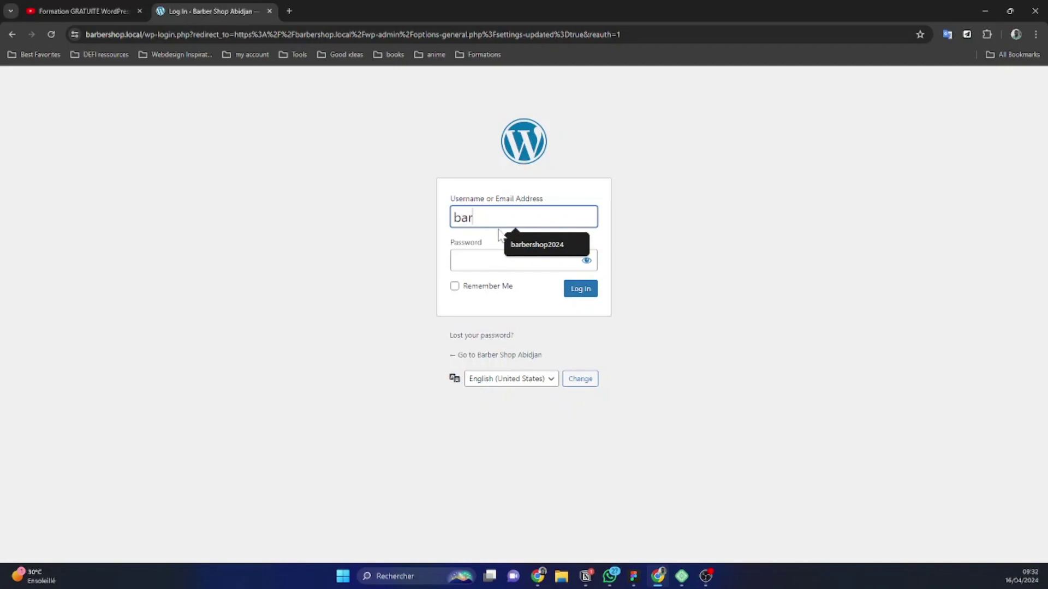
pyautogui.click(540, 245)
pyautogui.press('Tab')
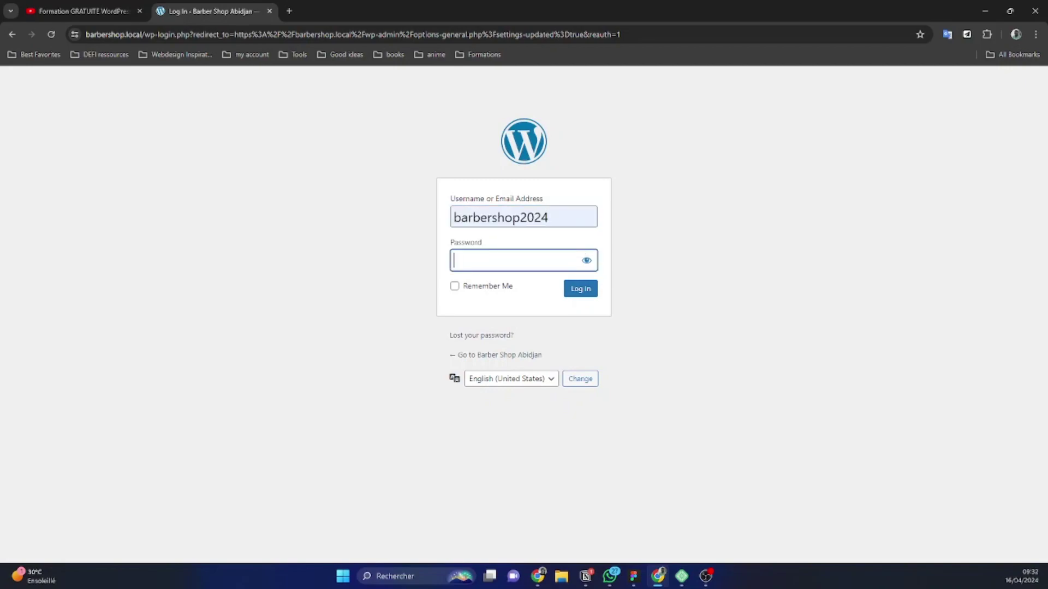
pyautogui.write('************')
pyautogui.press('Return')
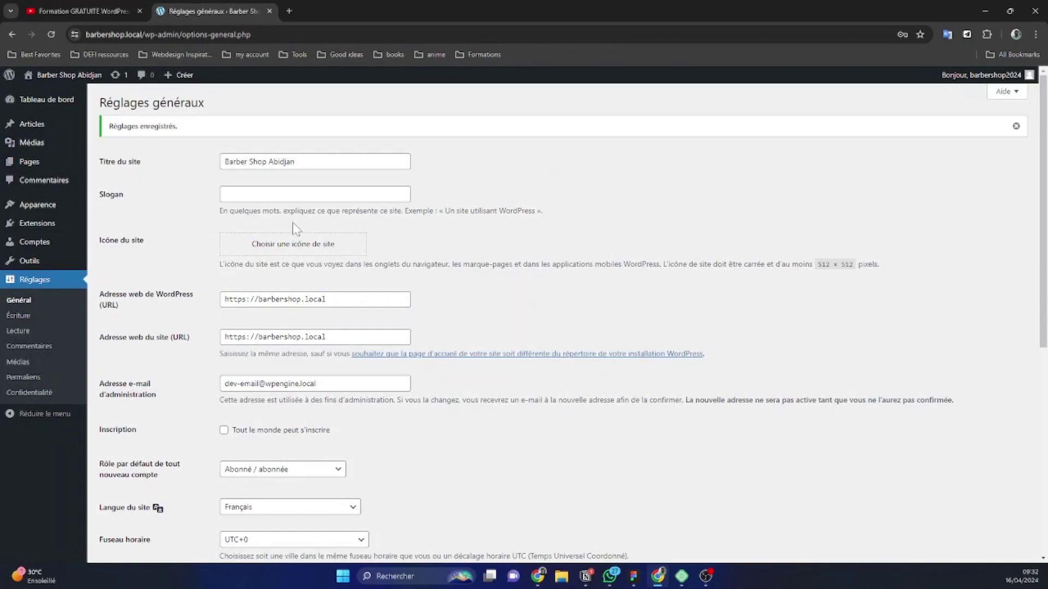
# - Look over the saved general settings, return to the dashboard, and check the site's connection security information in the browser
pyautogui.scroll(-2, 293, 224)
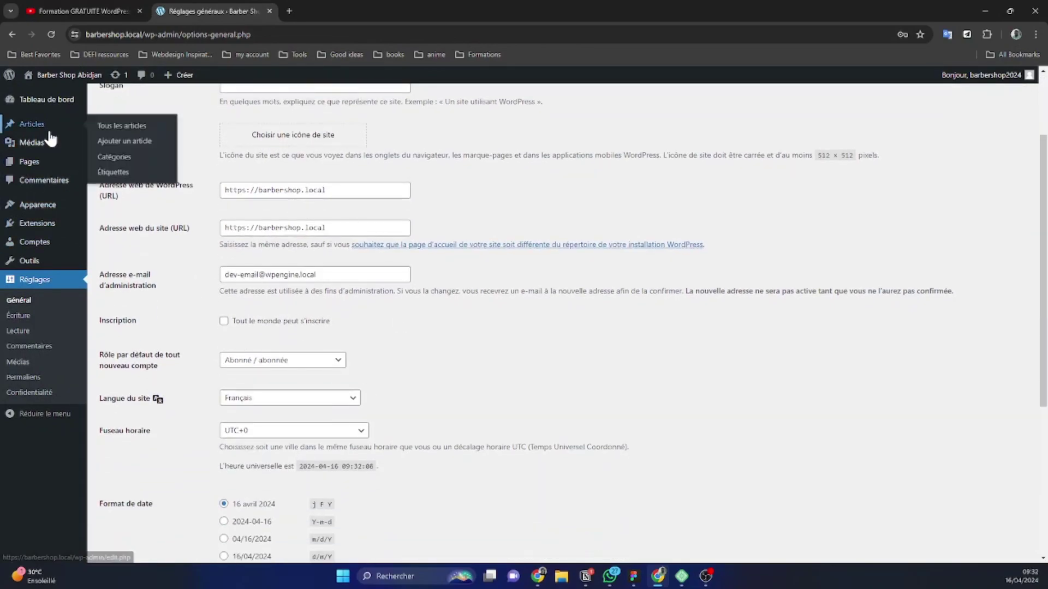
pyautogui.click(41, 110)
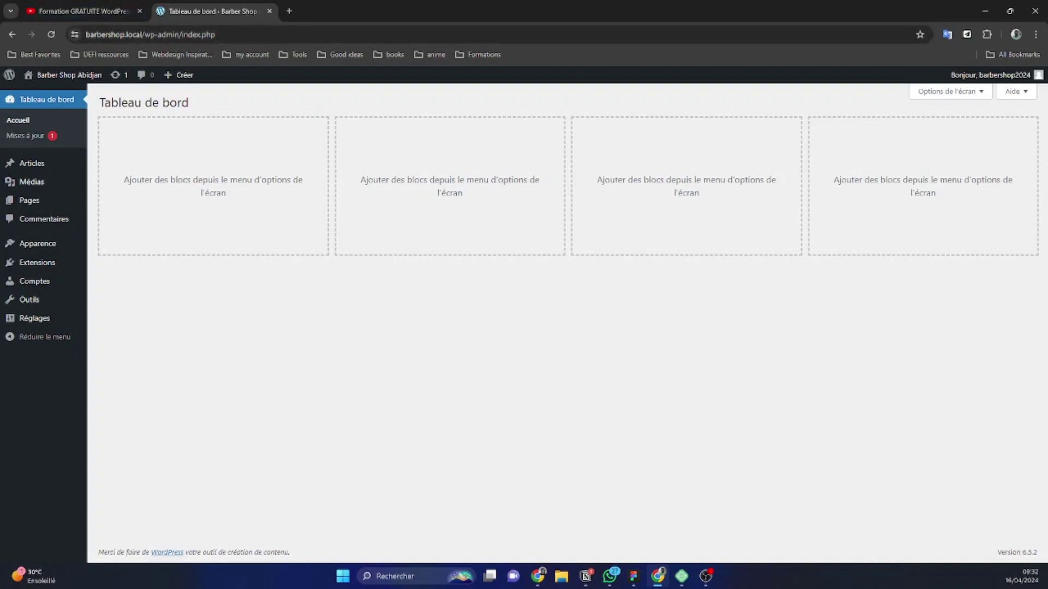
pyautogui.click(75, 34)
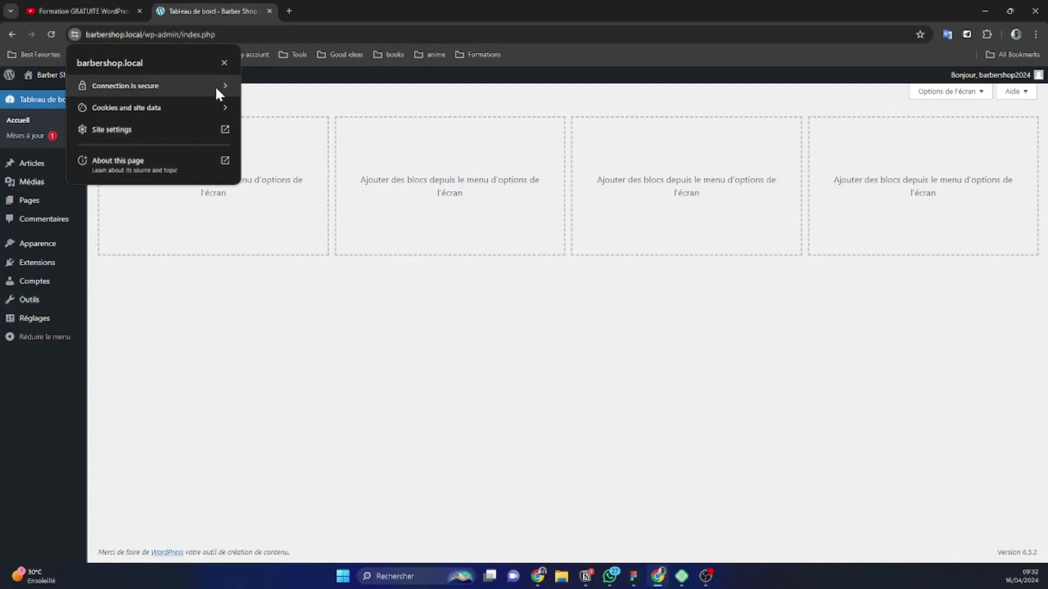
pyautogui.click(147, 297)
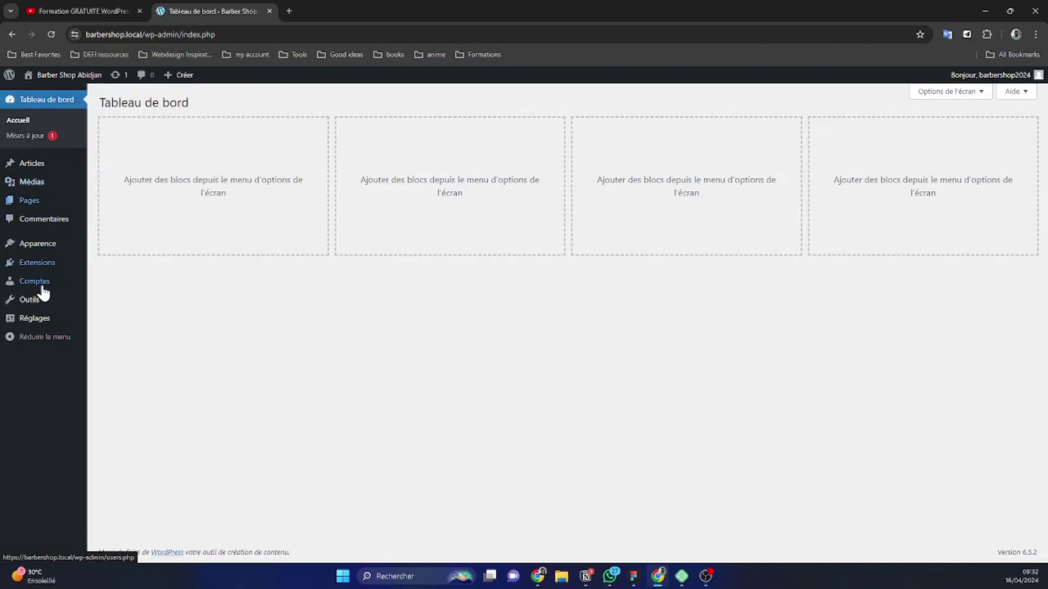
# - Review the general, writing and reading settings pages, including the available default post formats
pyautogui.moveTo(42, 323)
pyautogui.click(119, 326)
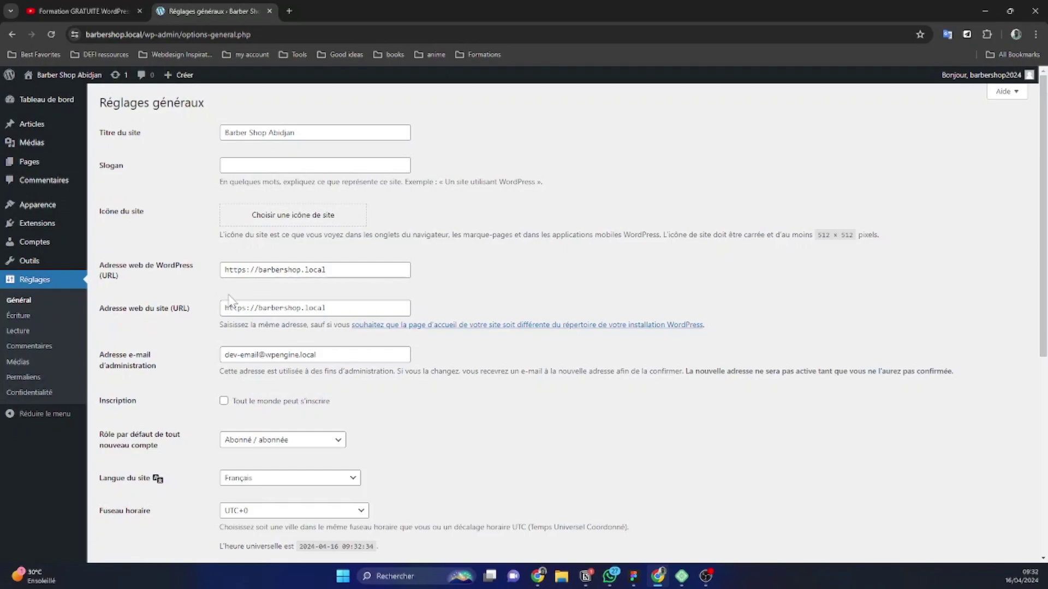
pyautogui.click(34, 319)
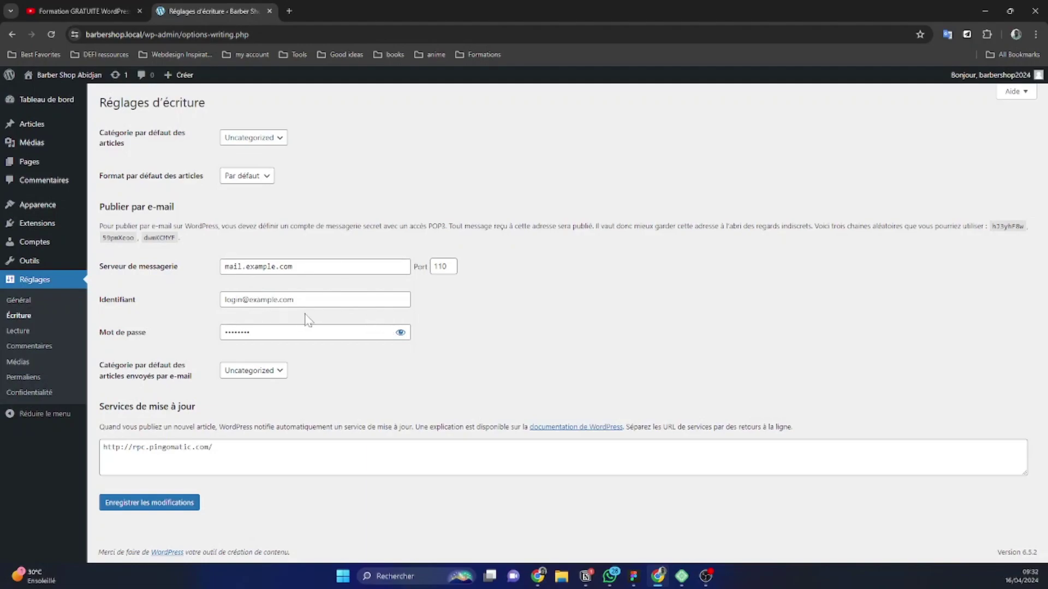
pyautogui.click(254, 177)
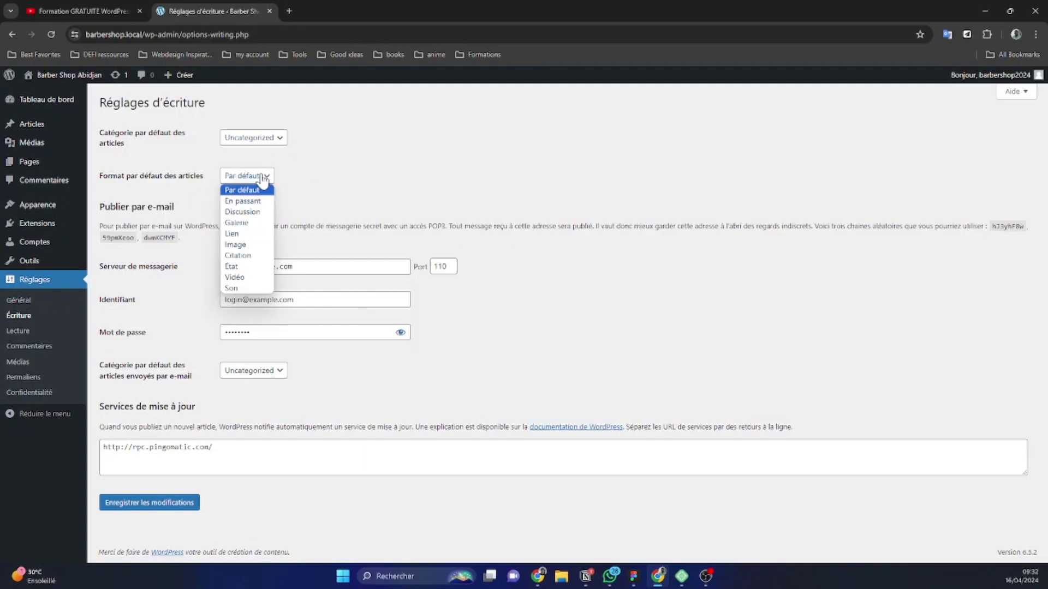
pyautogui.click(291, 177)
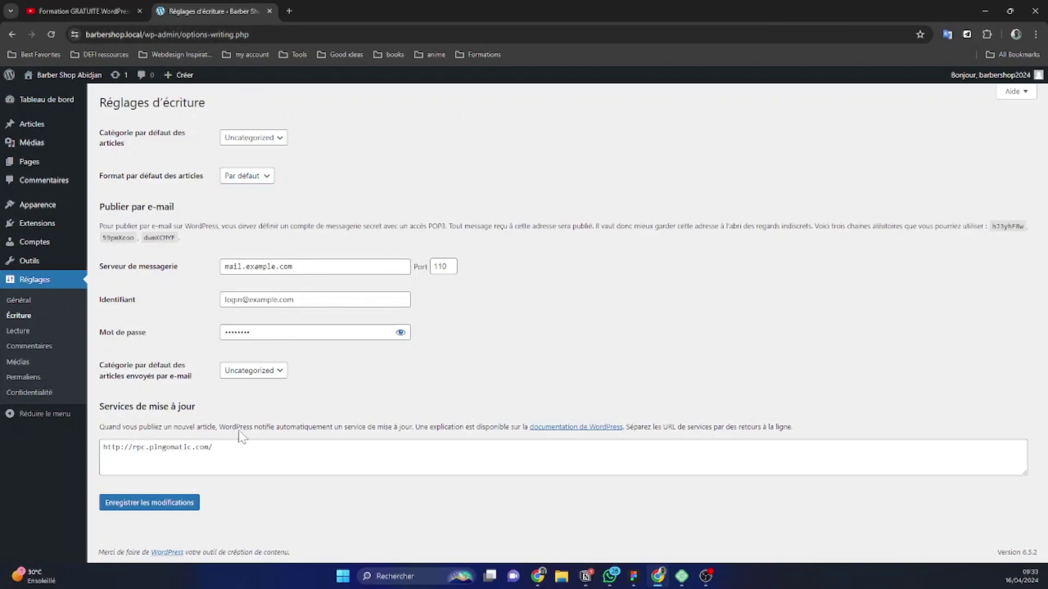
pyautogui.click(44, 332)
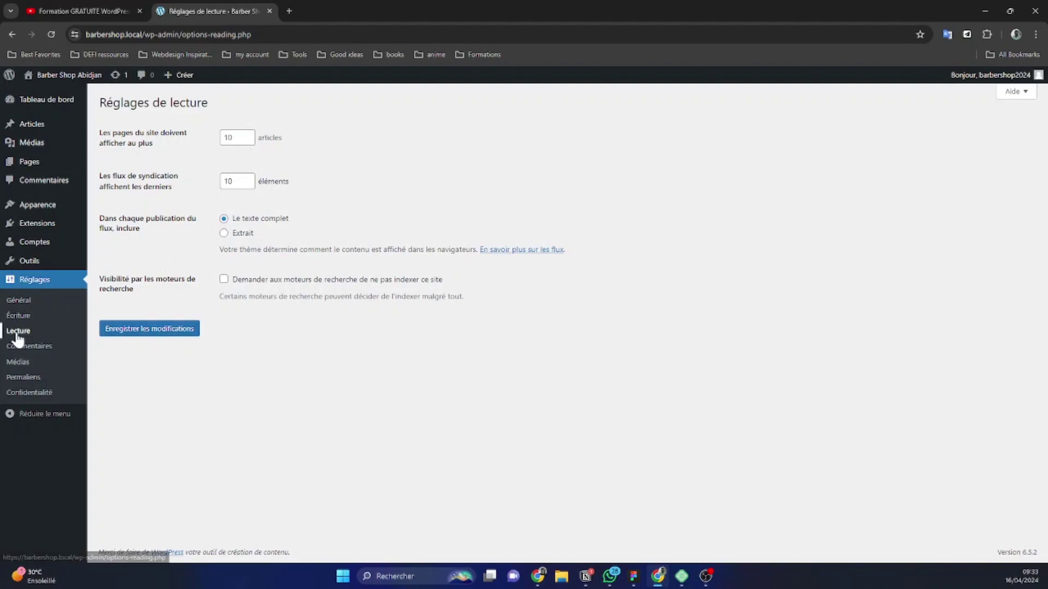
# - In the comment settings, disable notifying linked sites, link notifications from other blogs, and comments on new posts
pyautogui.click(44, 349)
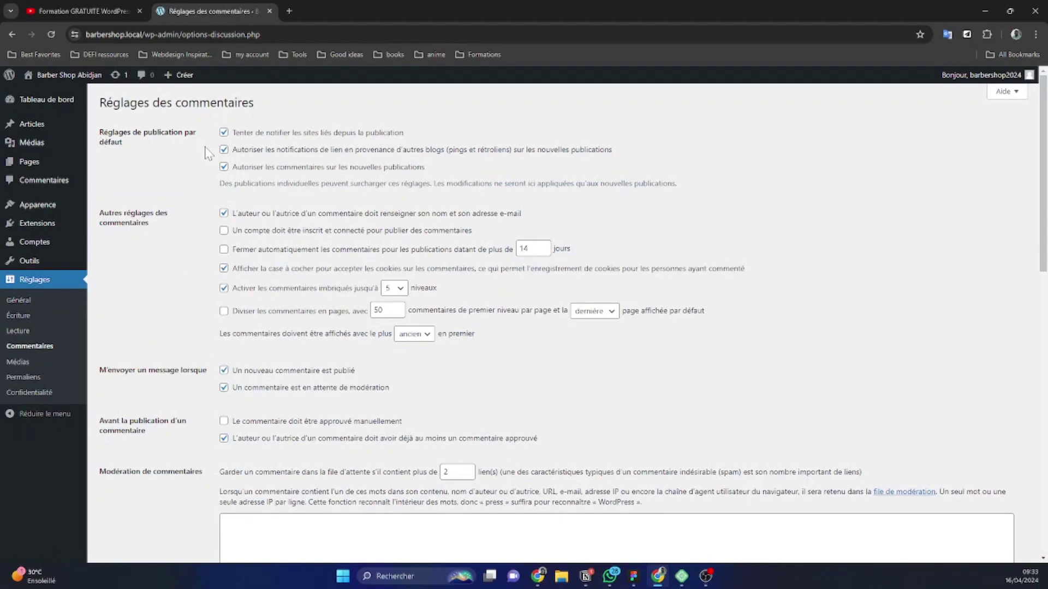
pyautogui.click(231, 133)
pyautogui.click(232, 132)
pyautogui.moveTo(108, 133); pyautogui.dragTo(416, 134)
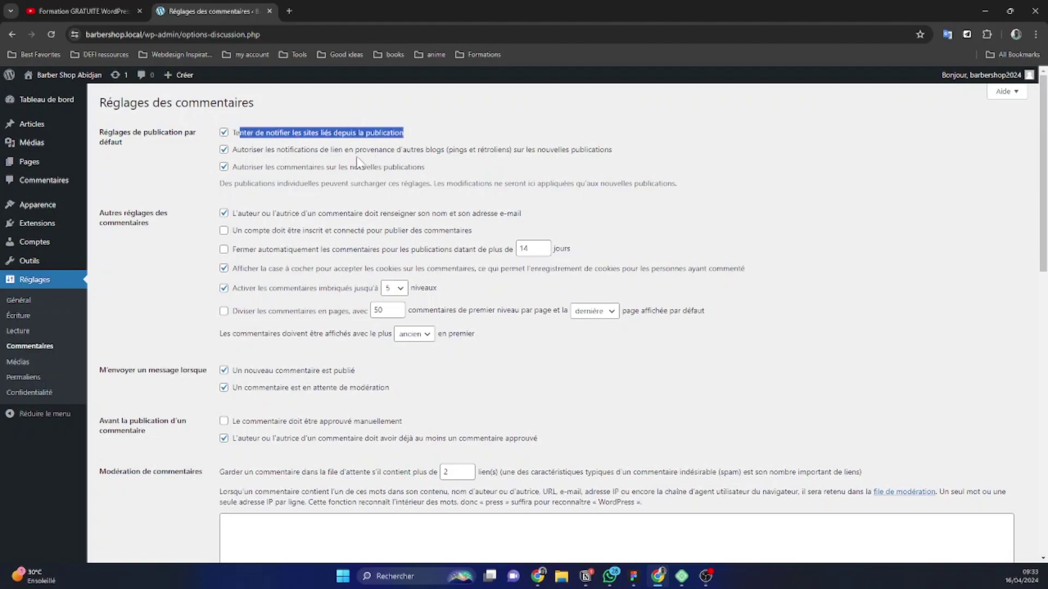
pyautogui.moveTo(238, 150); pyautogui.dragTo(580, 153)
pyautogui.click(223, 133)
pyautogui.click(224, 150)
pyautogui.click(224, 168)
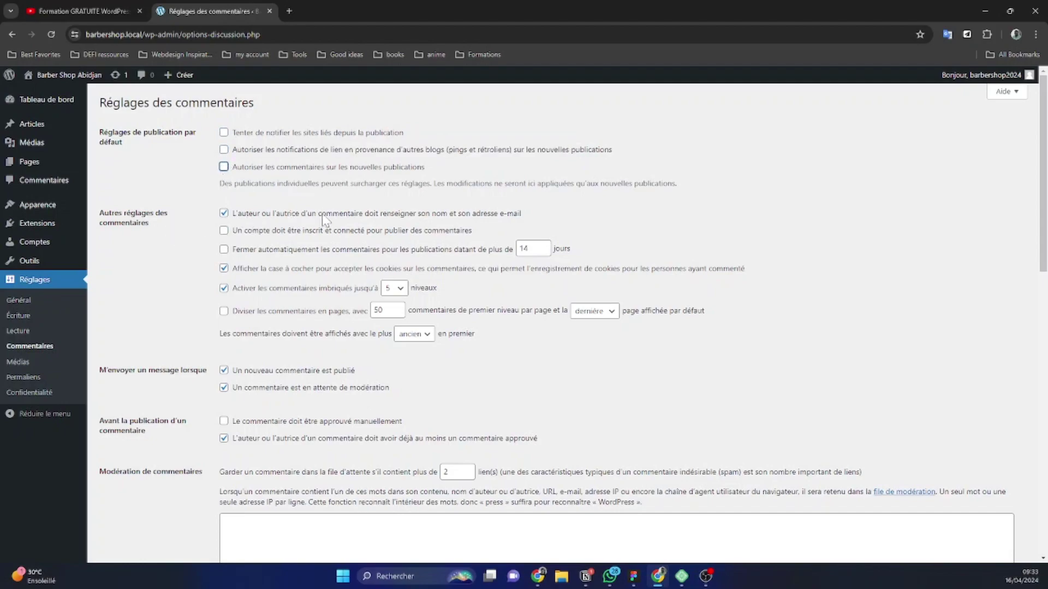
# - Disable the required name and e-mail for comment authors and both e-mail notifications, for new comments and comments awaiting moderation
pyautogui.click(224, 213)
pyautogui.scroll(-2, 263, 248)
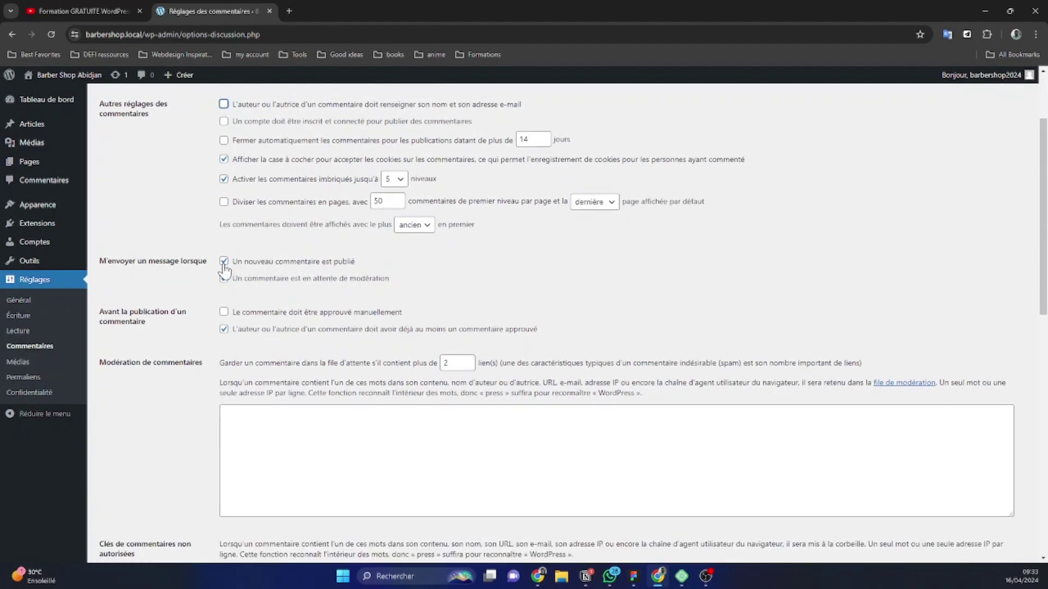
pyautogui.click(223, 263)
pyautogui.click(223, 279)
# - Set the default avatar to "RoboHash (généré)" and save the comment settings
pyautogui.scroll(-4, 225, 335)
pyautogui.scroll(2, 283, 293)
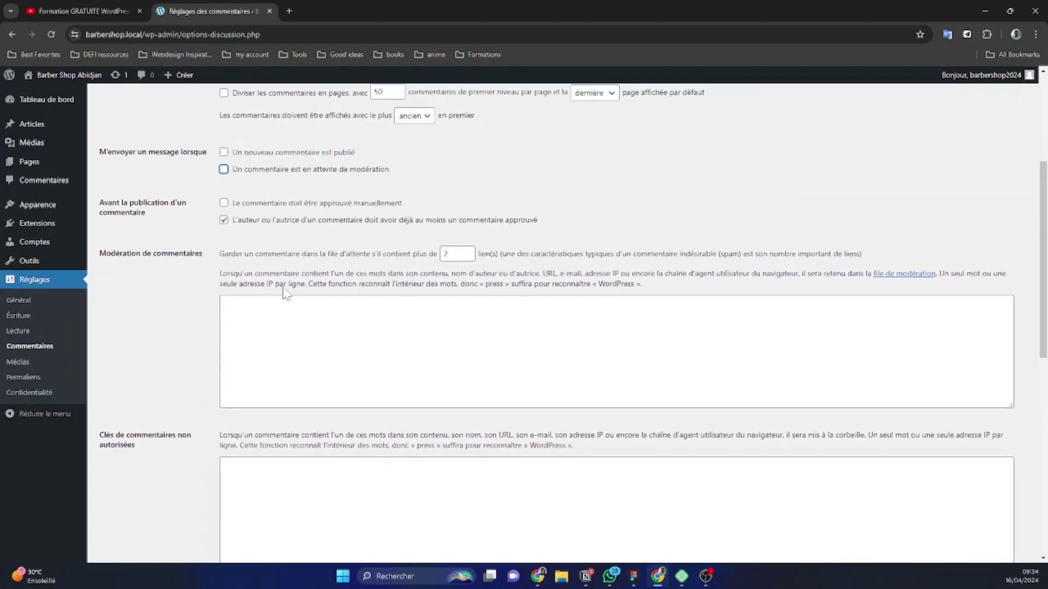
pyautogui.click(229, 305)
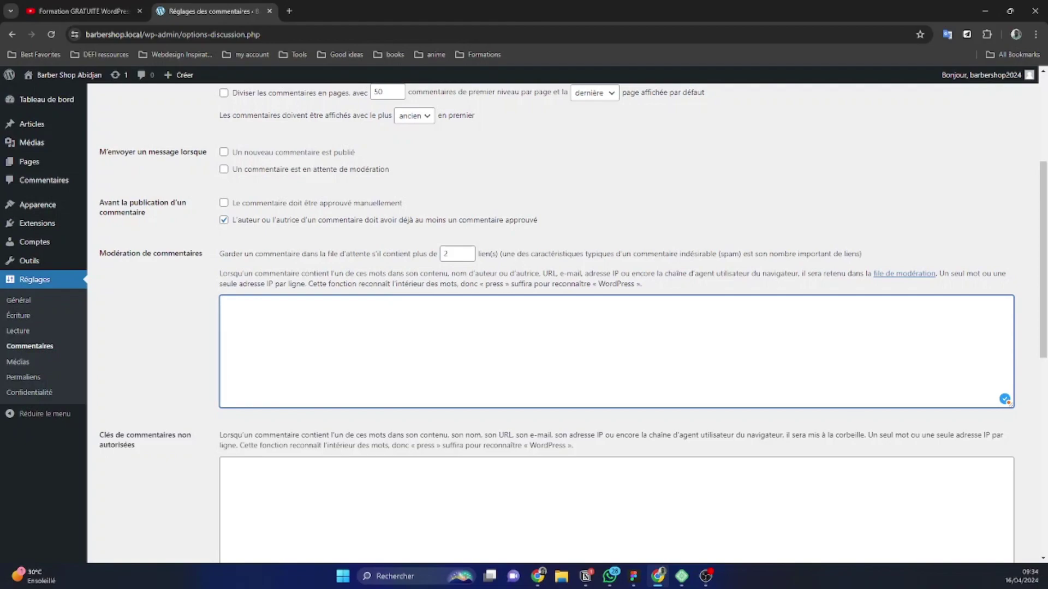
pyautogui.scroll(-4, 409, 387)
pyautogui.scroll(3, 567, 327)
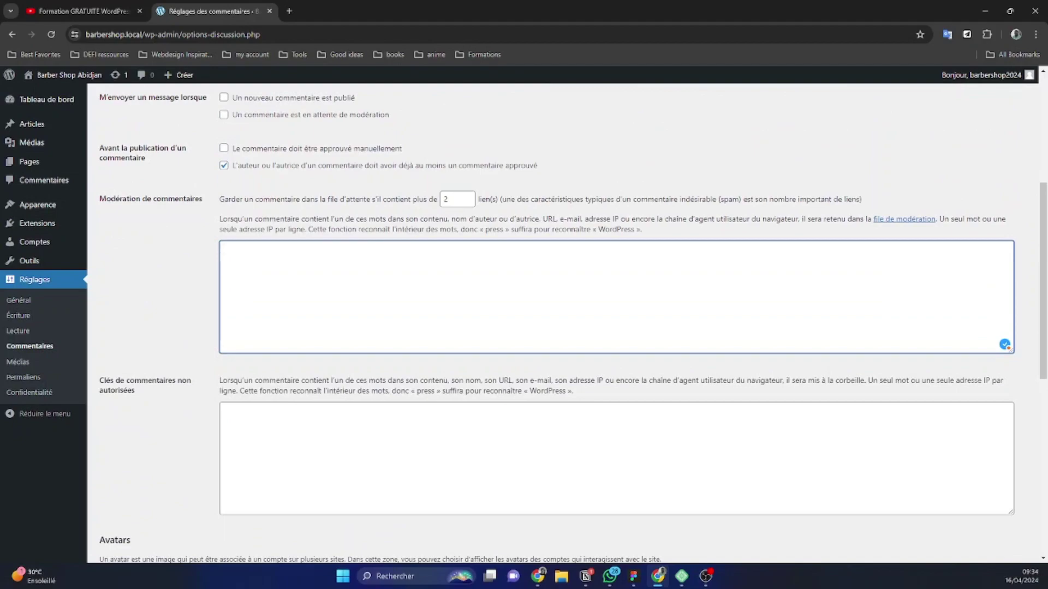
pyautogui.scroll(-6, 349, 306)
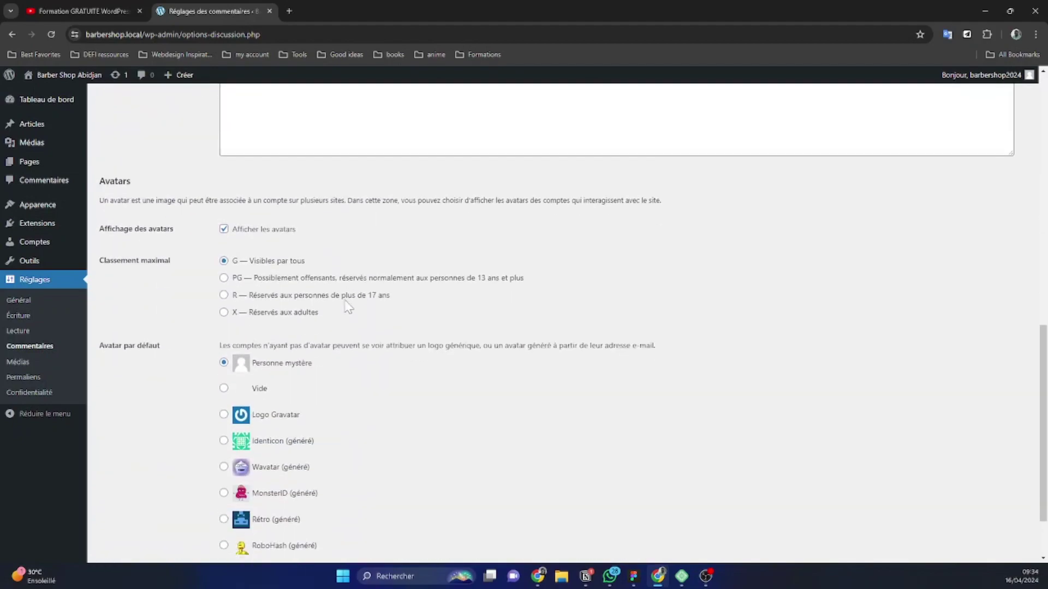
pyautogui.scroll(-2, 348, 307)
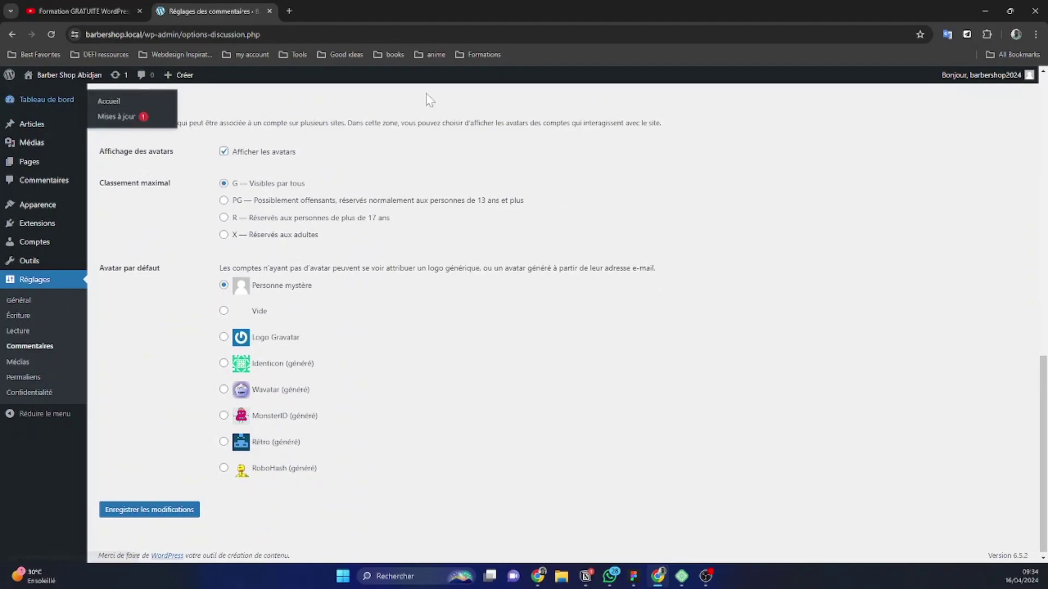
pyautogui.moveTo(1031, 79)
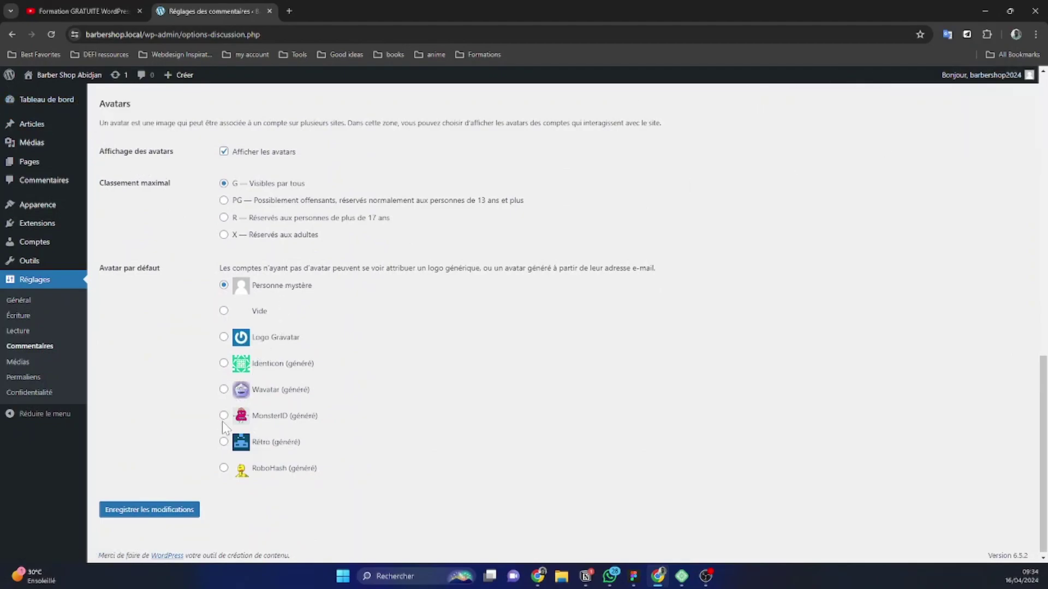
pyautogui.click(224, 469)
pyautogui.click(169, 511)
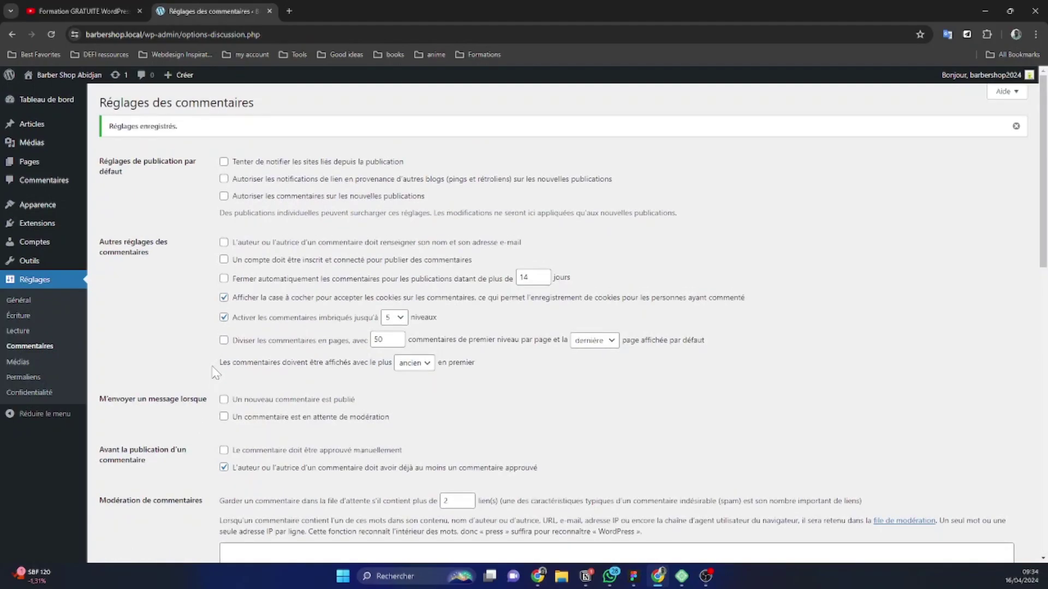
# - Review the media settings, then examine the permalink structure options and their example URLs
pyautogui.click(46, 367)
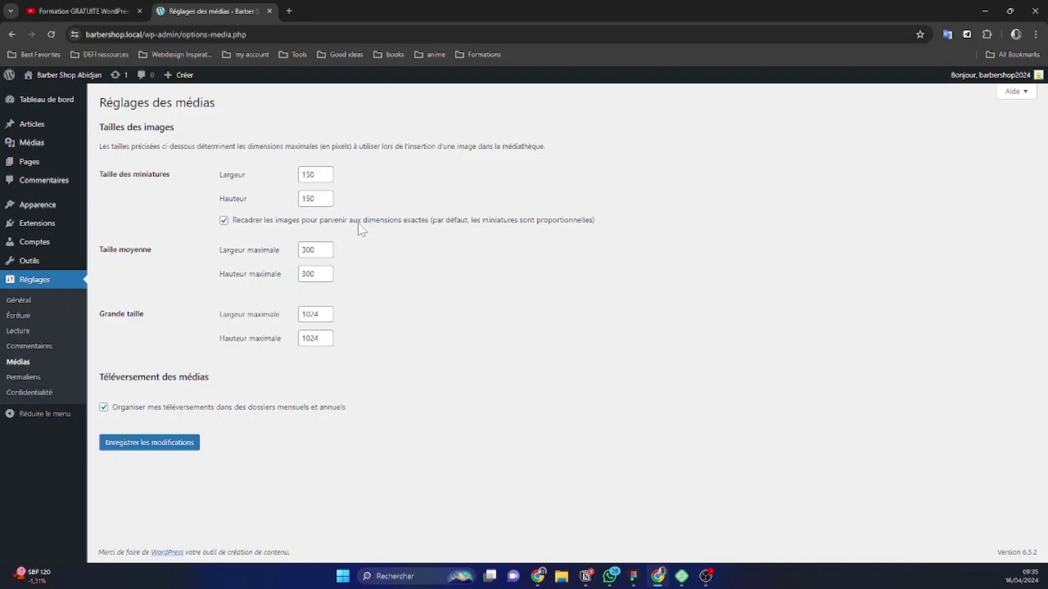
pyautogui.click(55, 380)
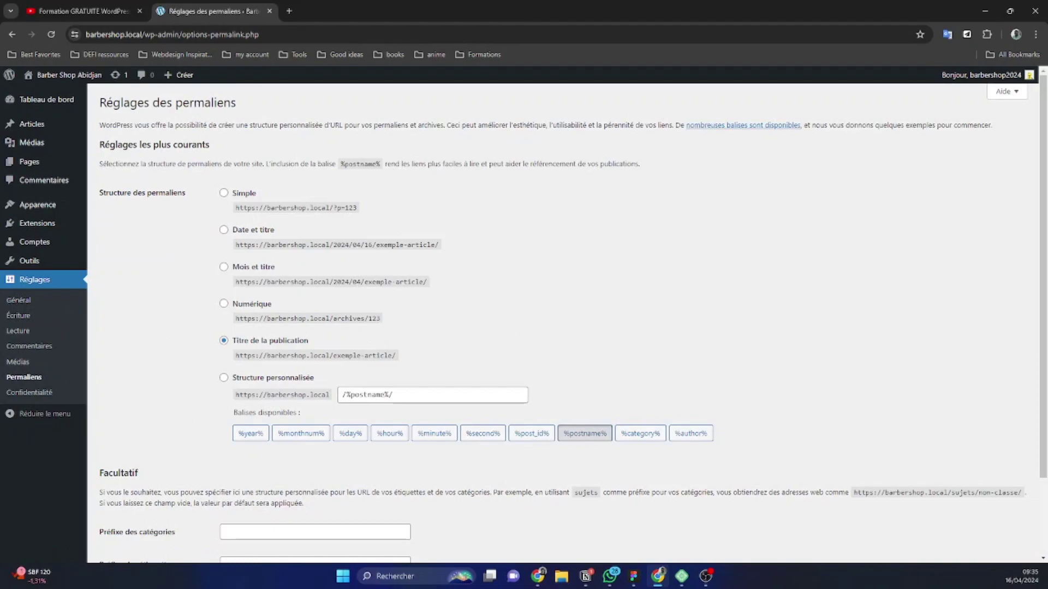
pyautogui.moveTo(104, 193); pyautogui.dragTo(197, 200)
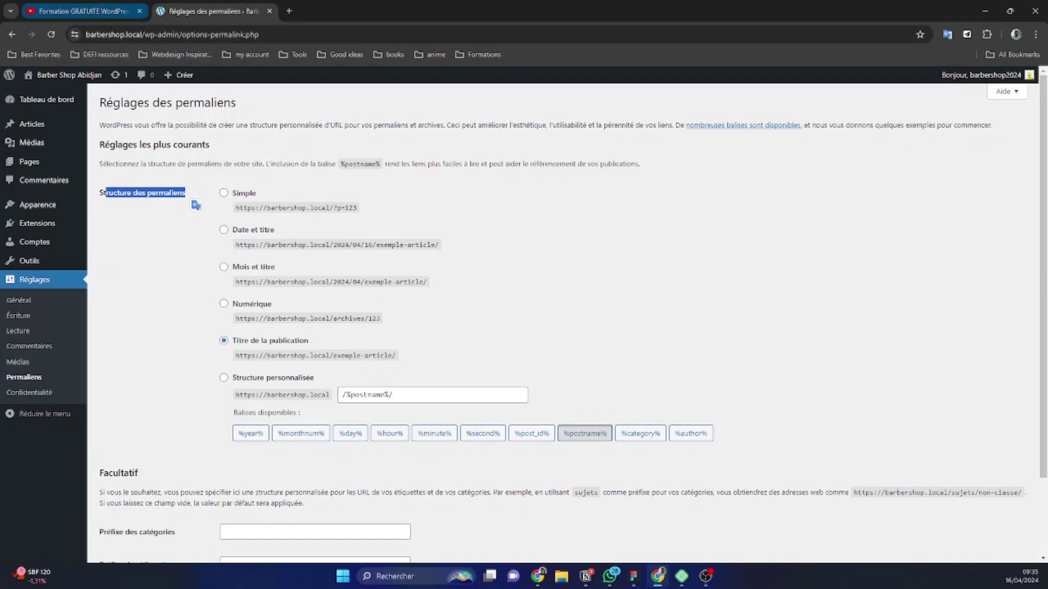
pyautogui.moveTo(86, 35); pyautogui.dragTo(252, 35)
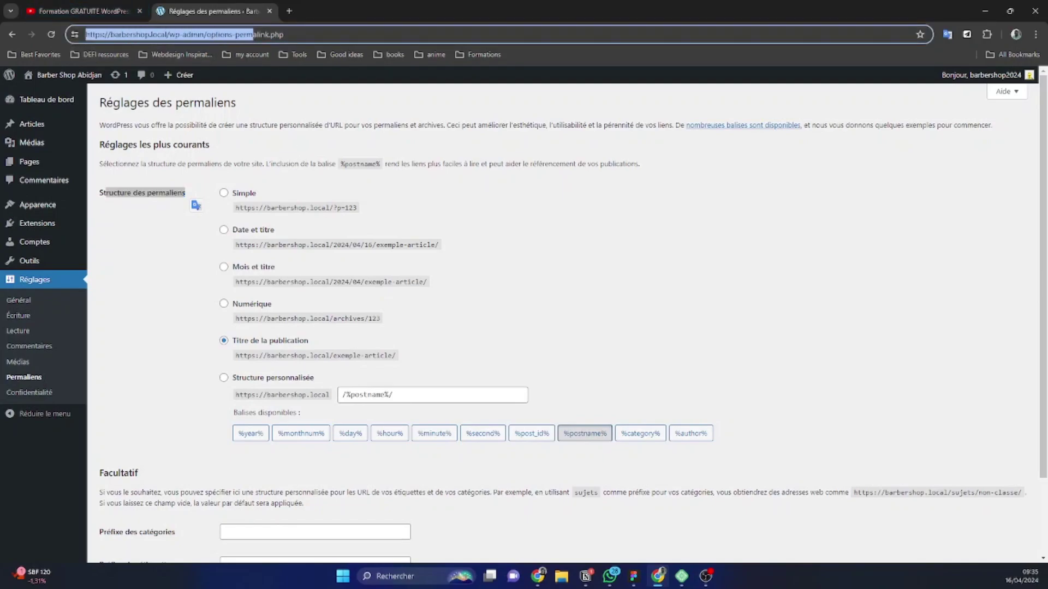
pyautogui.click(380, 264)
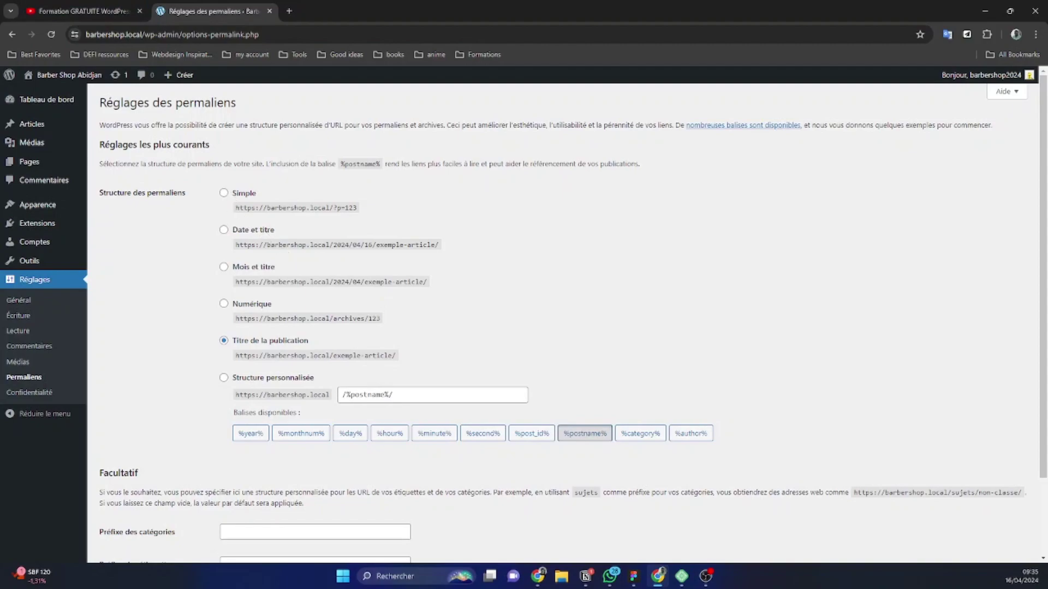
pyautogui.doubleClick(351, 208)
pyautogui.doubleClick(268, 267)
# - Set the permalink structure to "Titre de la publication" and save the permalink settings
pyautogui.click(224, 340)
pyautogui.moveTo(233, 340); pyautogui.dragTo(360, 356)
pyautogui.click(509, 361)
pyautogui.scroll(-2, 491, 366)
pyautogui.click(157, 513)
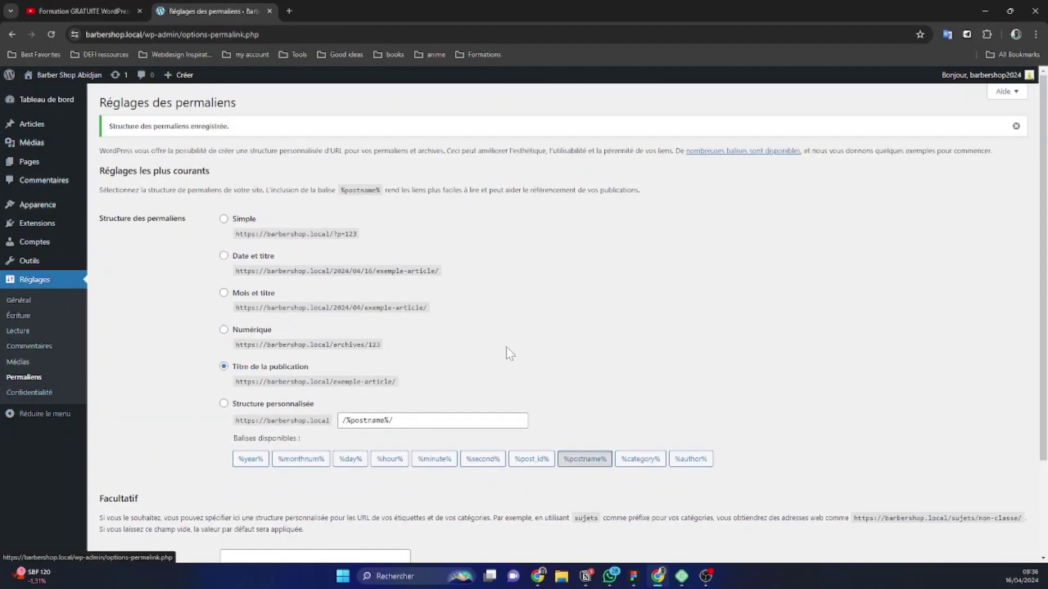
# - Search the plugin directory for "elementor" and install Elementor Website Builder
pyautogui.moveTo(22, 121)
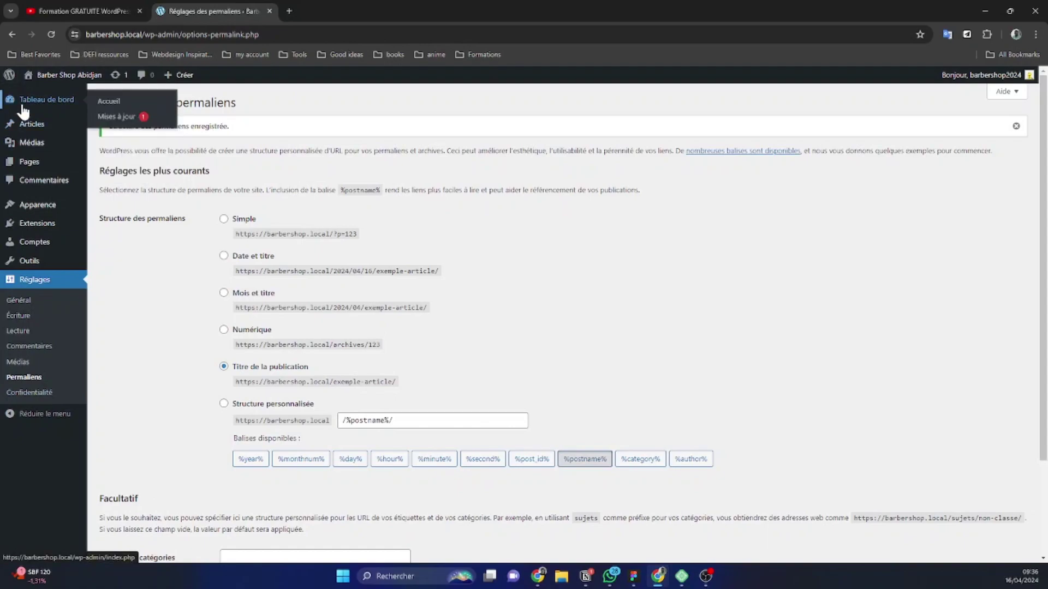
pyautogui.click(23, 106)
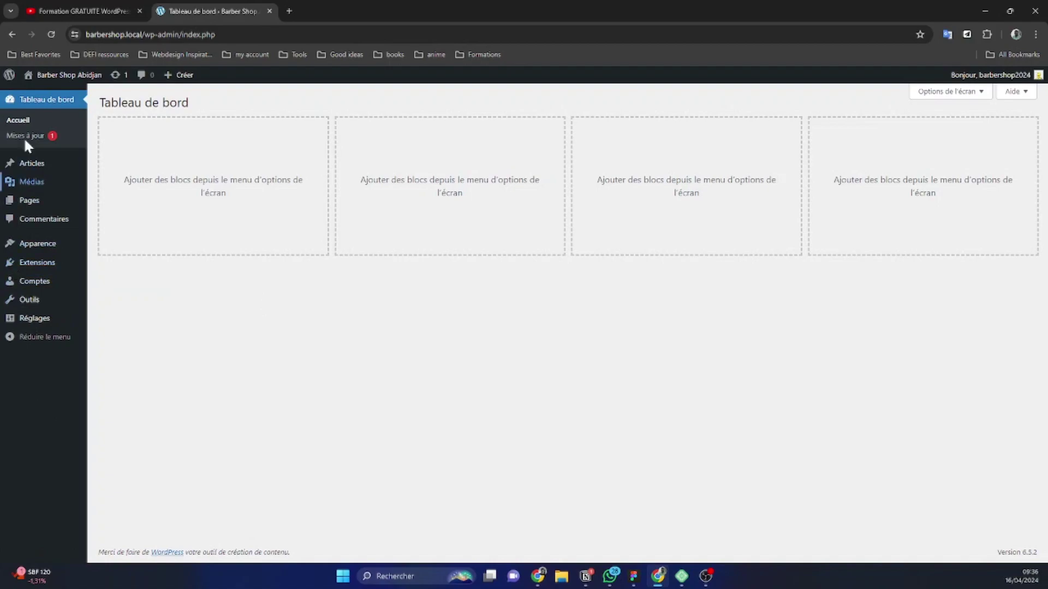
pyautogui.moveTo(47, 265)
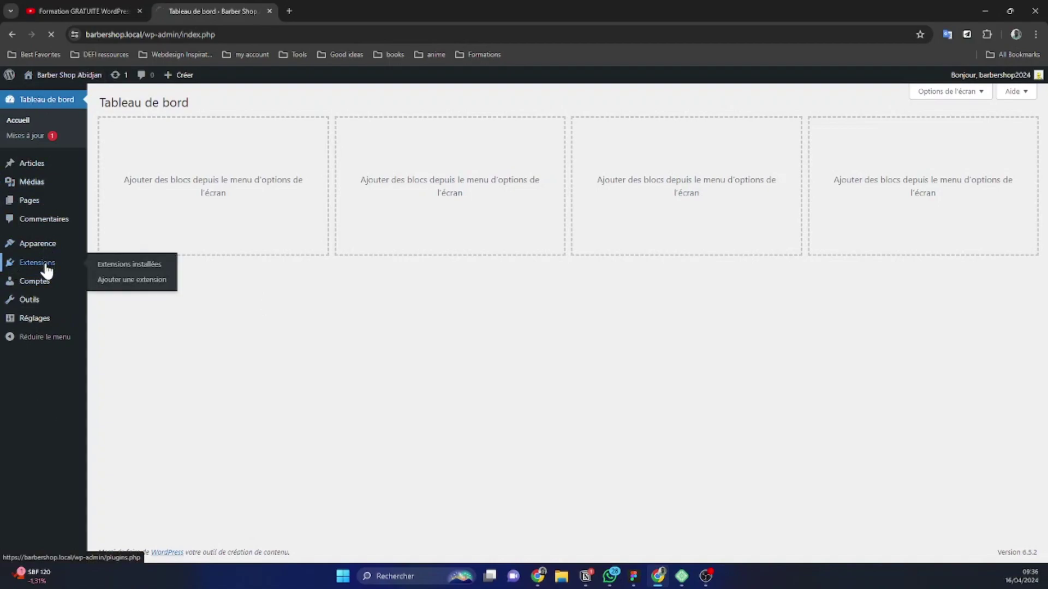
pyautogui.click(189, 103)
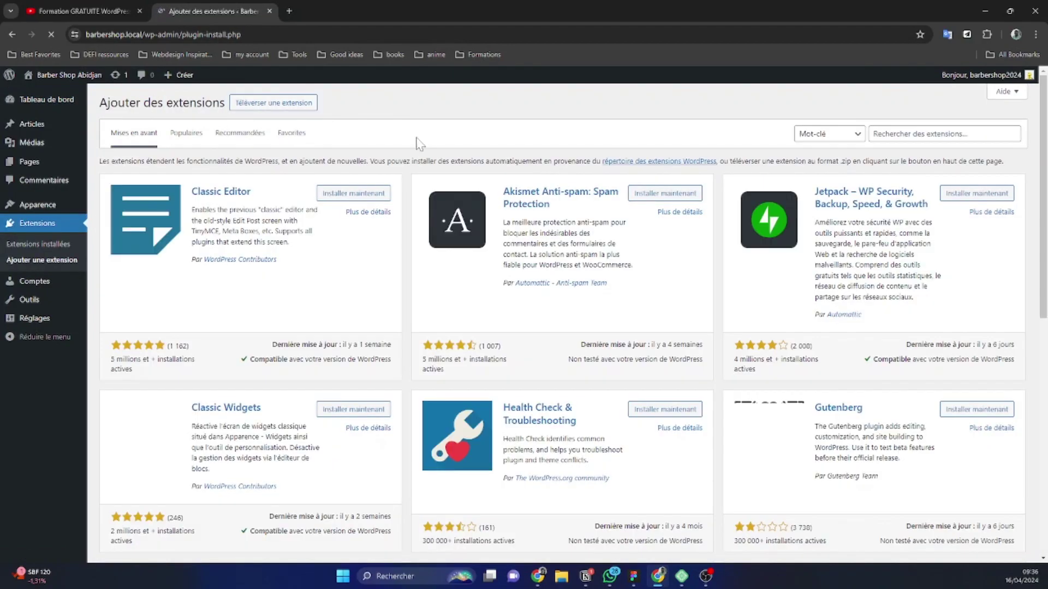
pyautogui.click(934, 134)
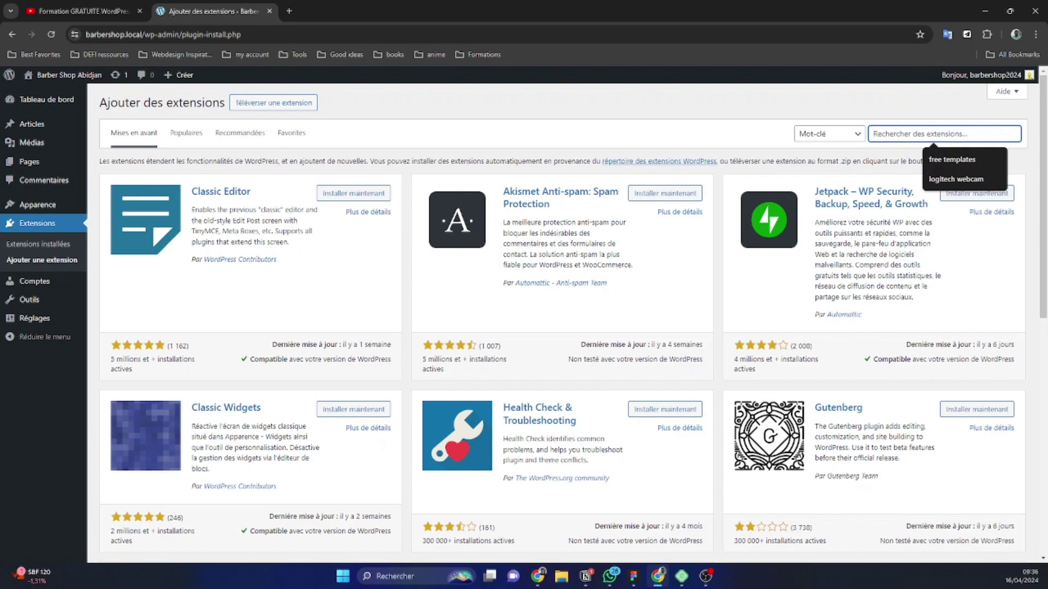
pyautogui.write('elementor')
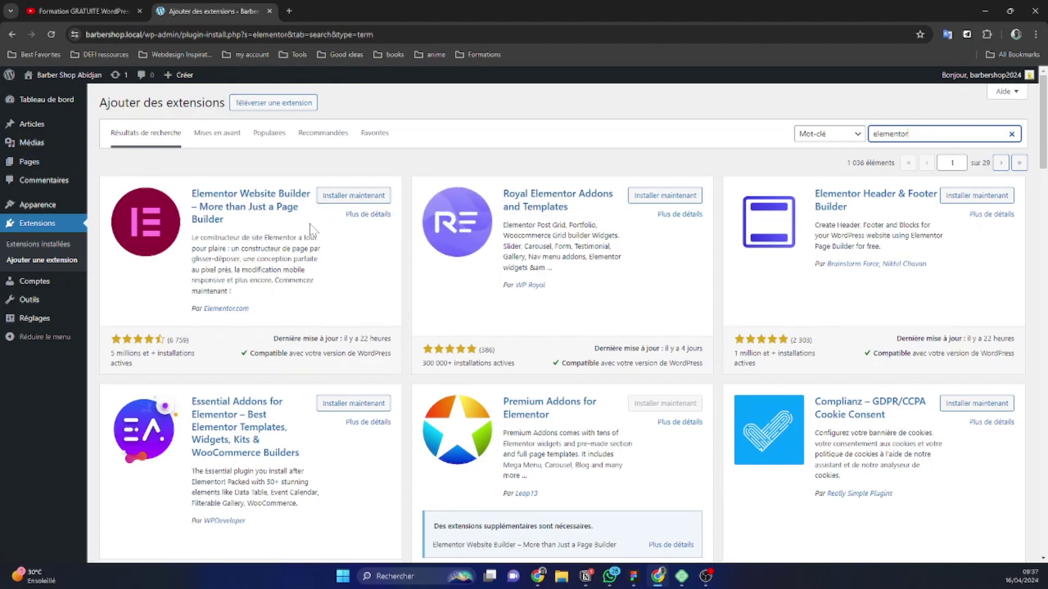
pyautogui.click(352, 198)
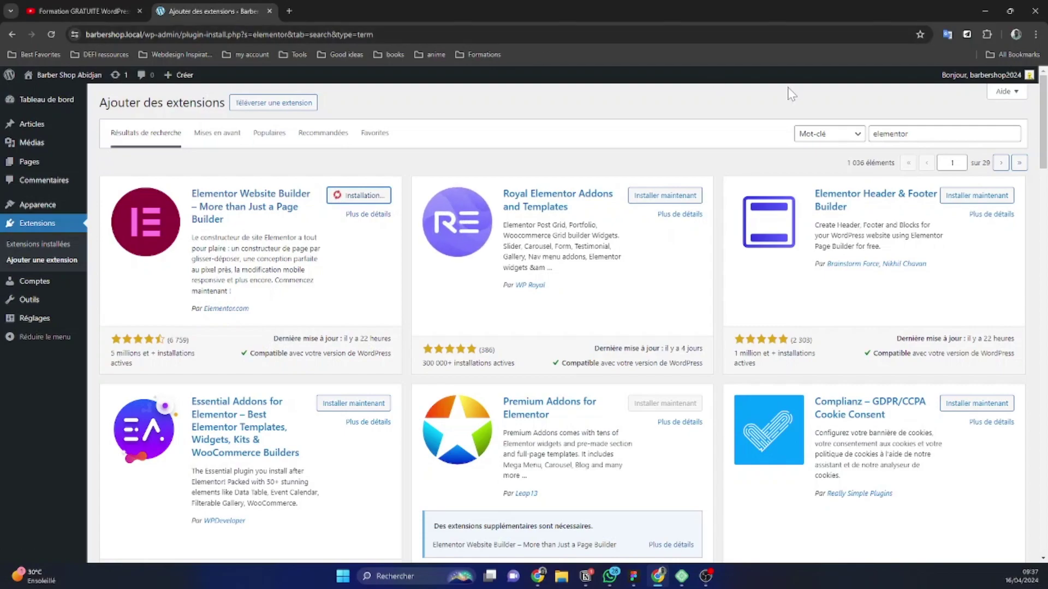
# - Search the plugin directory for "Phastpress" and install PhastPress
pyautogui.moveTo(910, 134); pyautogui.dragTo(861, 139)
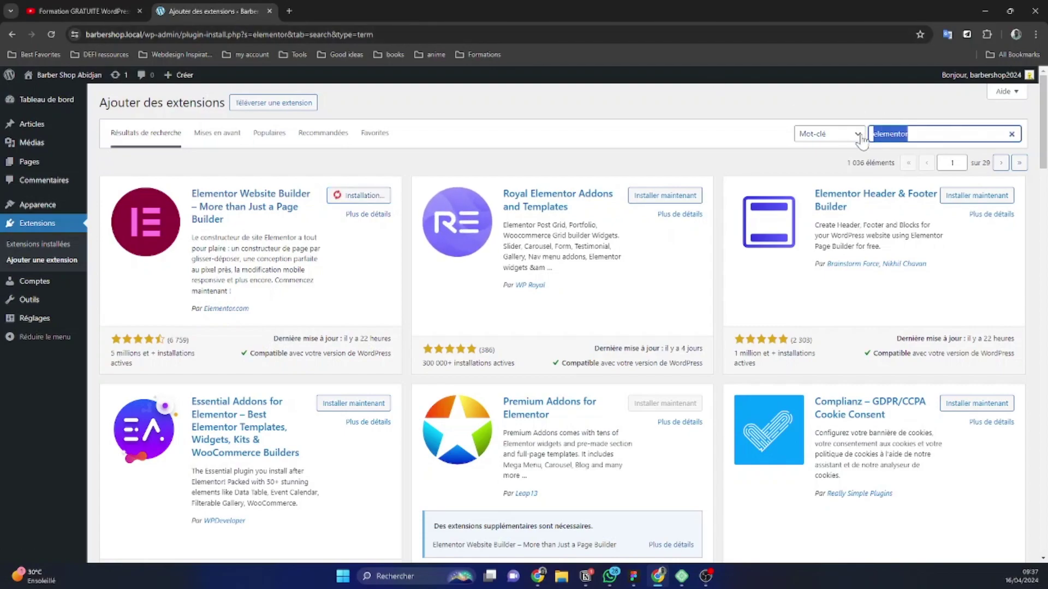
pyautogui.write('Phastpress')
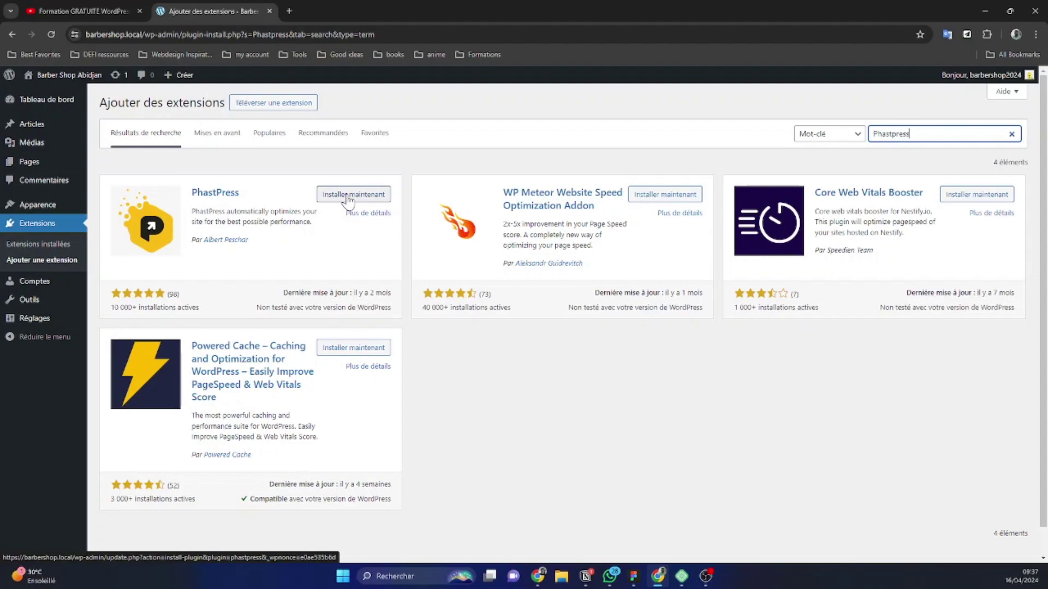
pyautogui.click(348, 198)
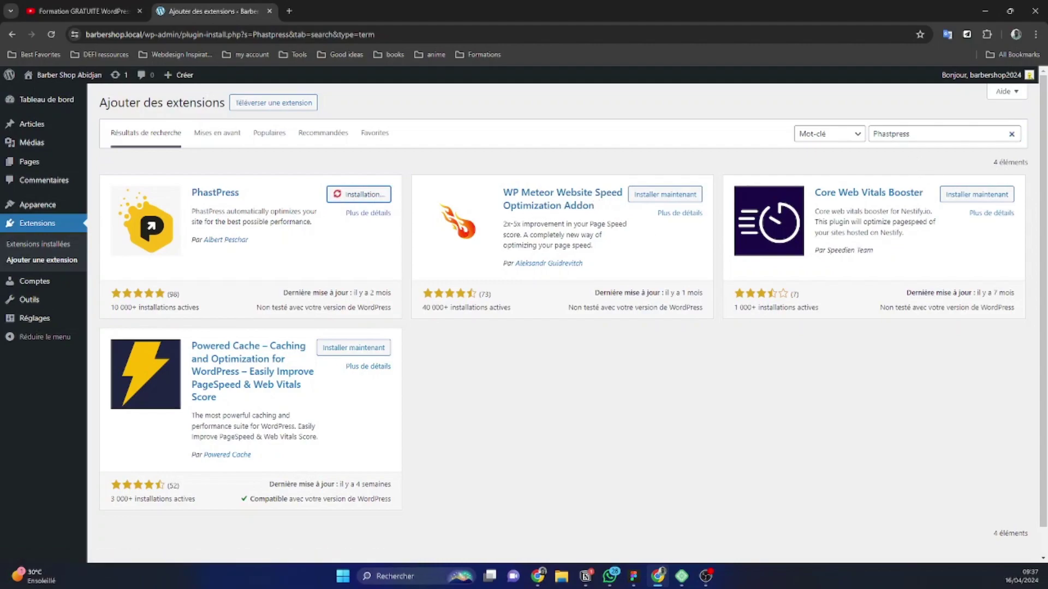
# - Search the plugin directory for "wp meteor page speed" and install WP Meteor Website Speed Optimization Addon
pyautogui.doubleClick(886, 134)
pyautogui.write('wp page speed')
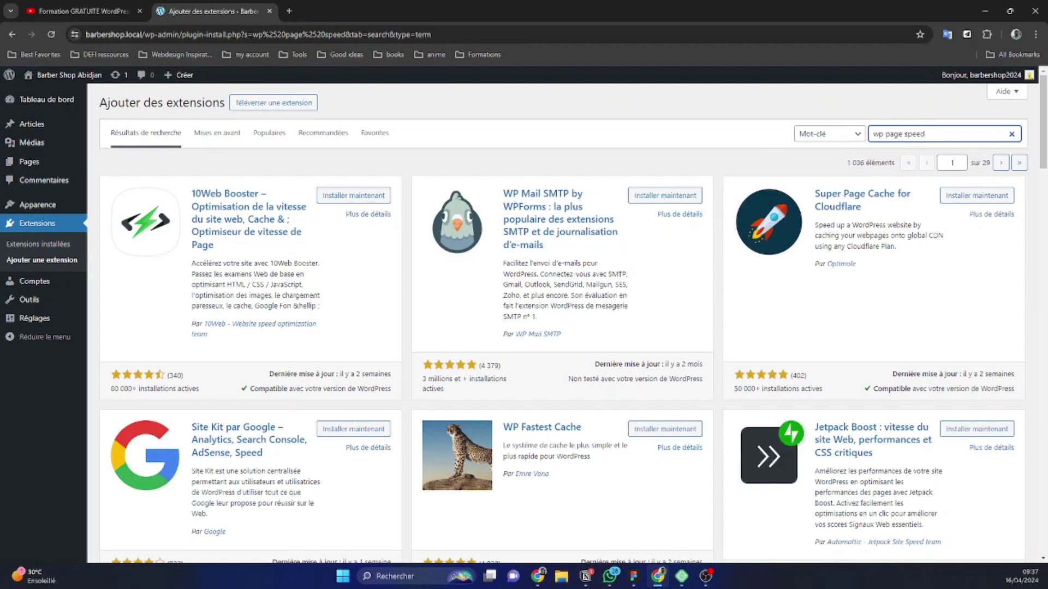
pyautogui.write('meteor')
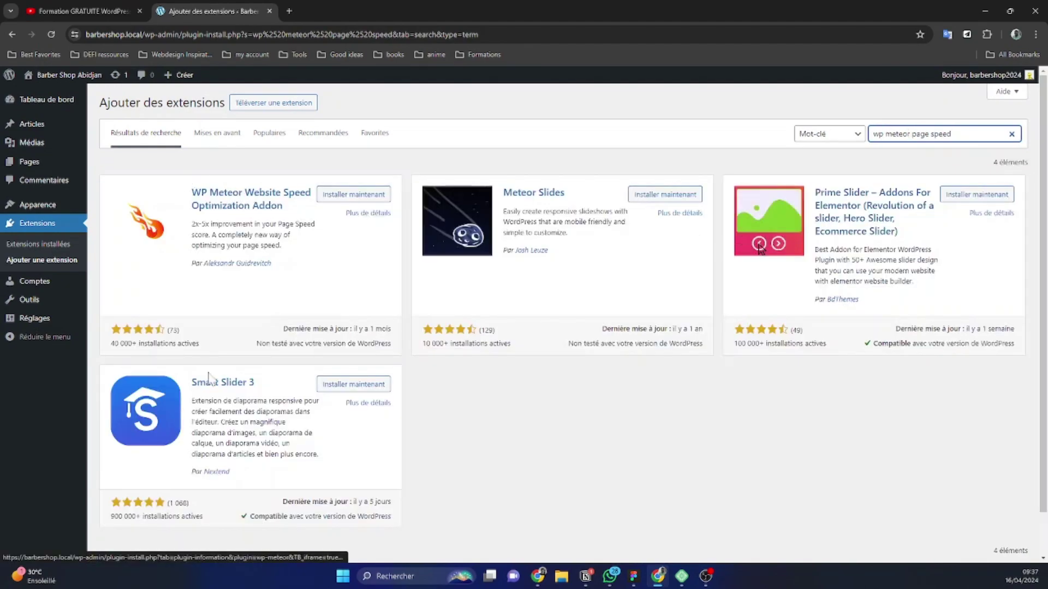
pyautogui.click(334, 198)
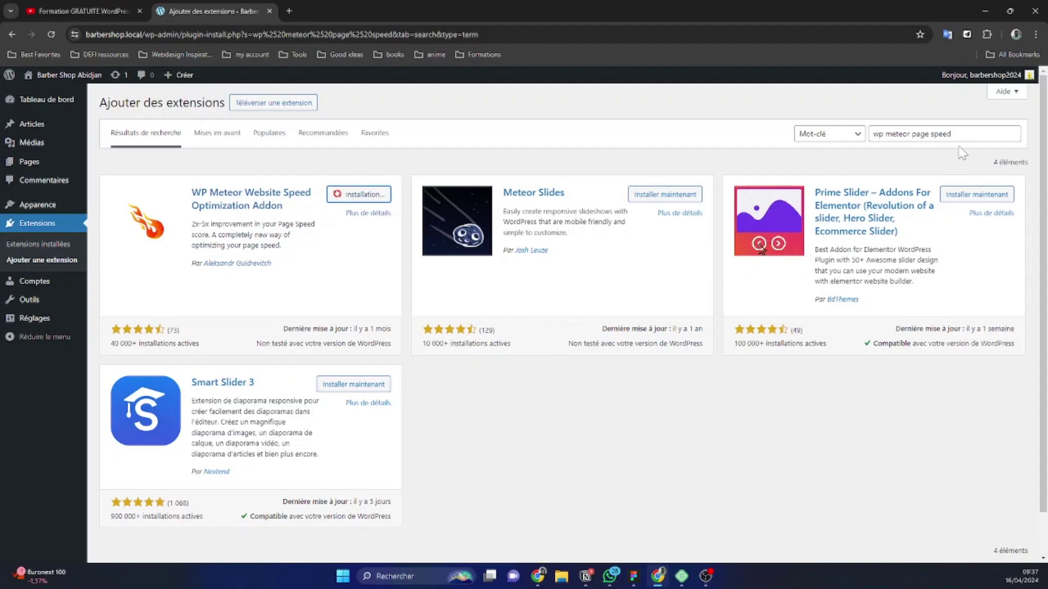
# - Search the plugin directory for "code snippets" and install the Code Snippets plugin
pyautogui.hotkey('ctrl', 'a')
pyautogui.press('BackSpace')
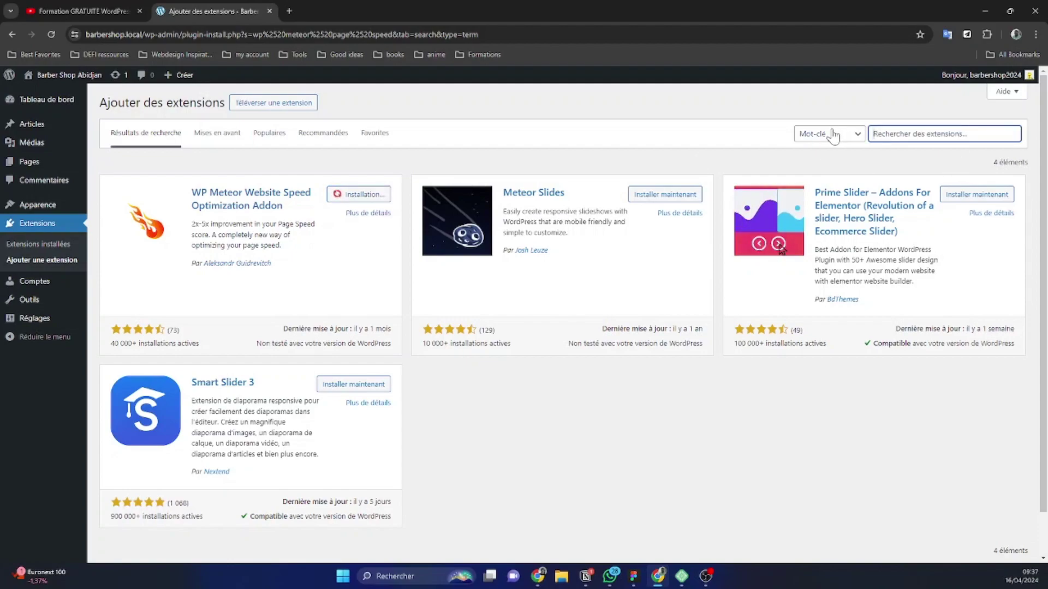
pyautogui.write('code')
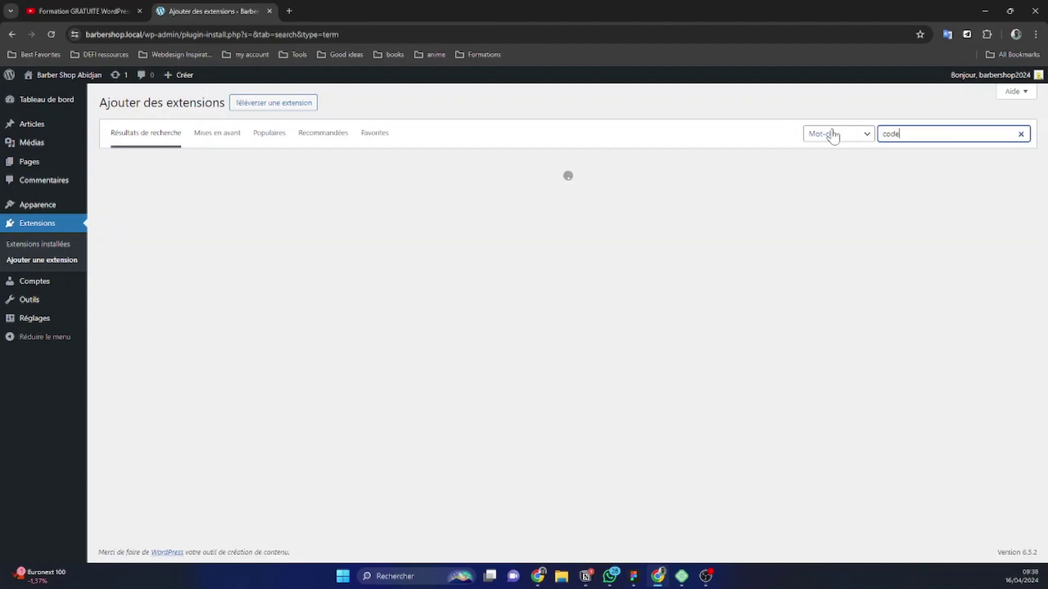
pyautogui.write(' snippets')
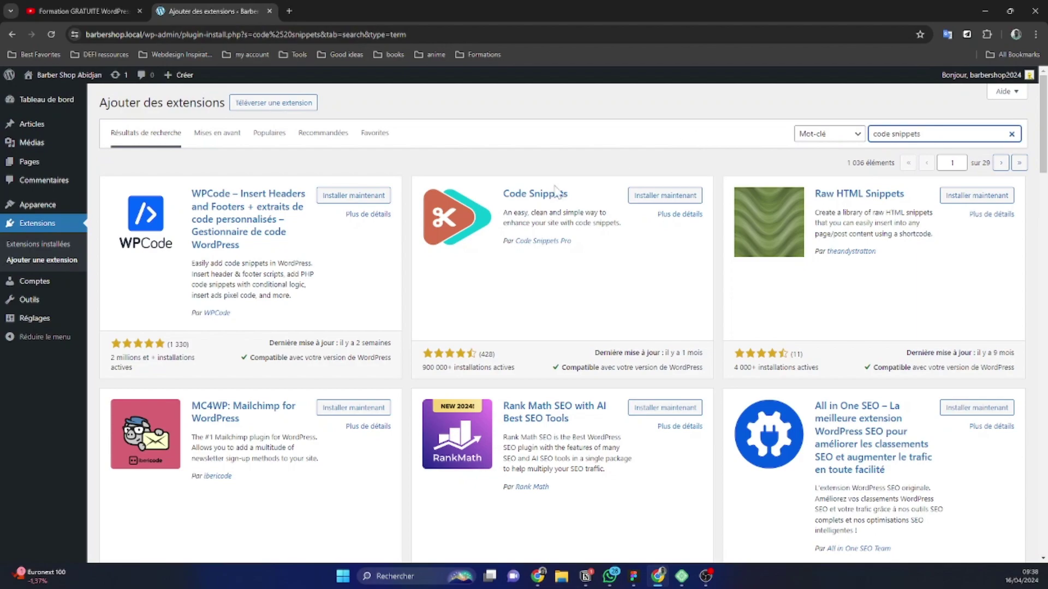
pyautogui.click(638, 197)
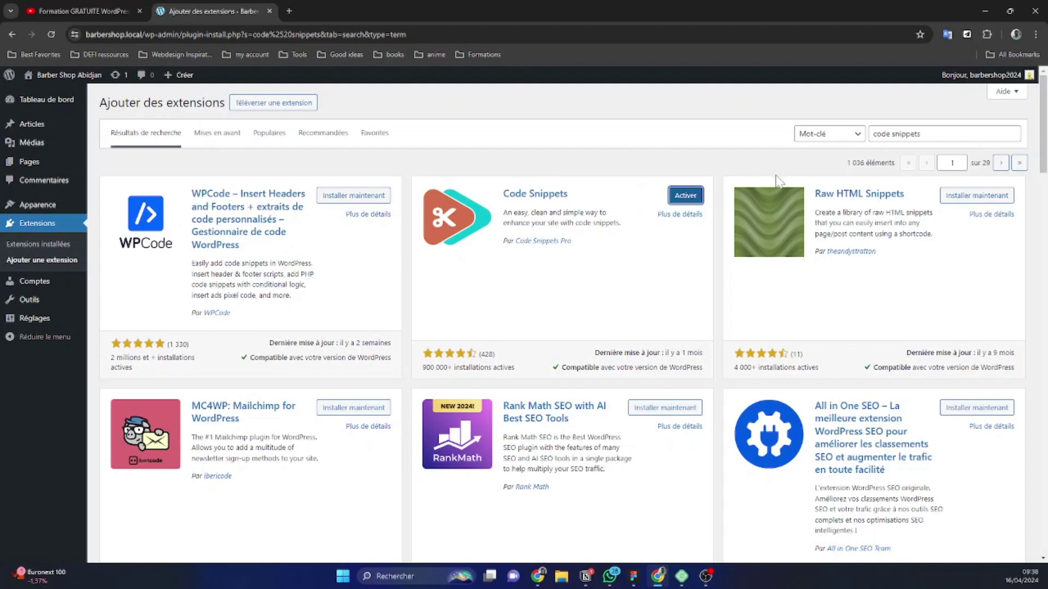
# - Search the plugin directory for "wpvivid" and install "Migrations, Sauvegardes, Staging – WPvivid"
pyautogui.tripleClick(872, 134)
pyautogui.press('BackSpace')
pyautogui.write('wpvivid')
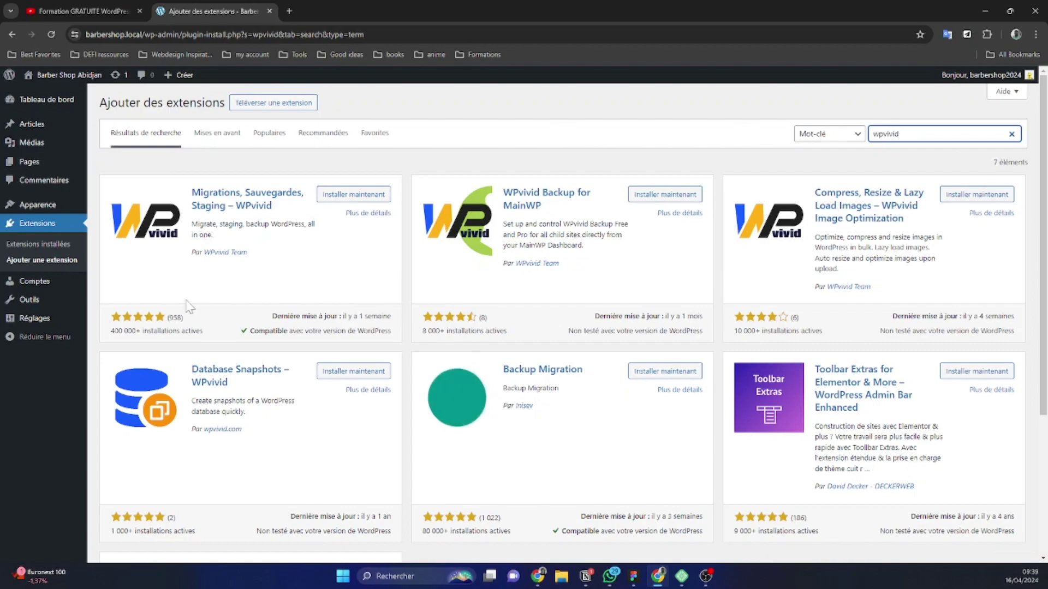
pyautogui.click(338, 199)
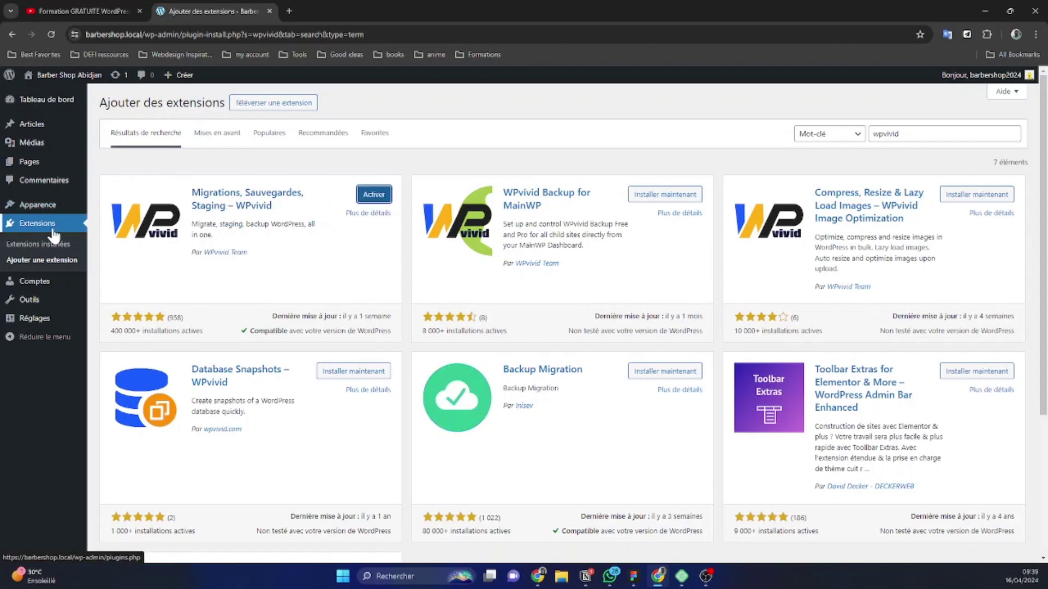
# - Activate all five installed plugins at once with the "Activer" bulk action
pyautogui.click(52, 235)
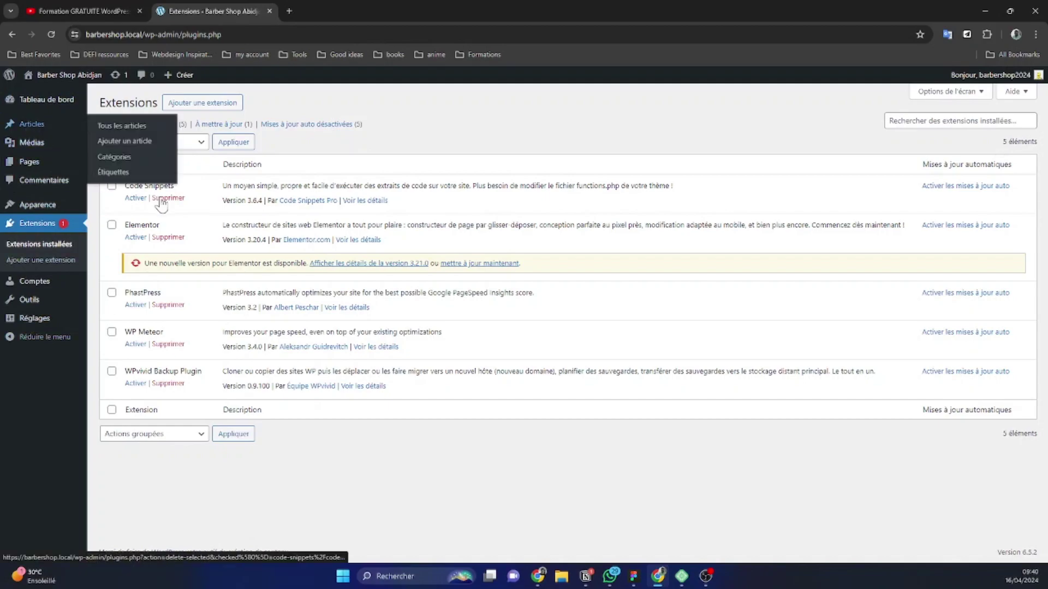
pyautogui.click(112, 165)
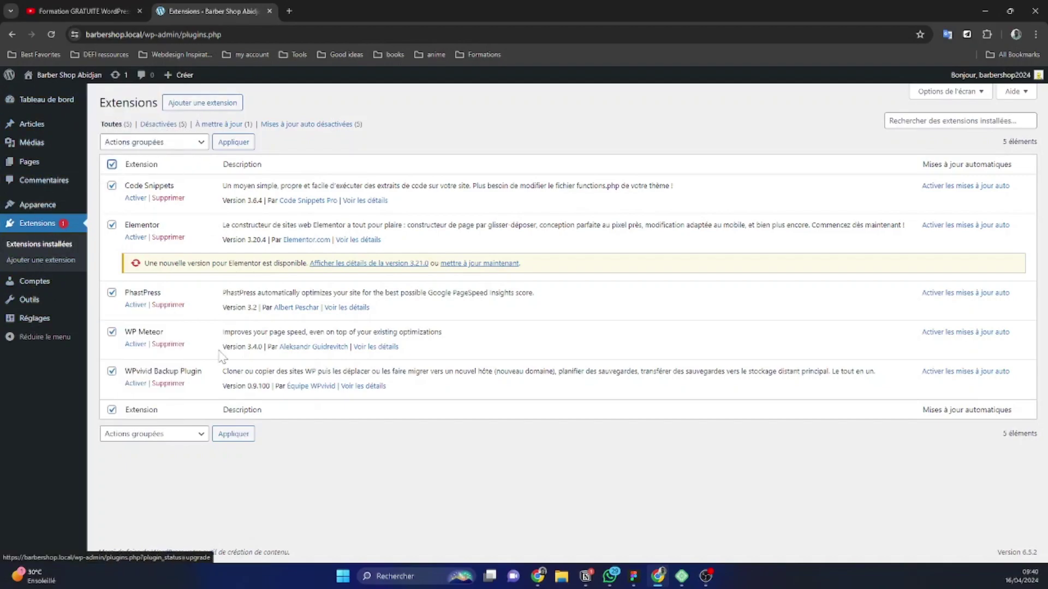
pyautogui.click(147, 144)
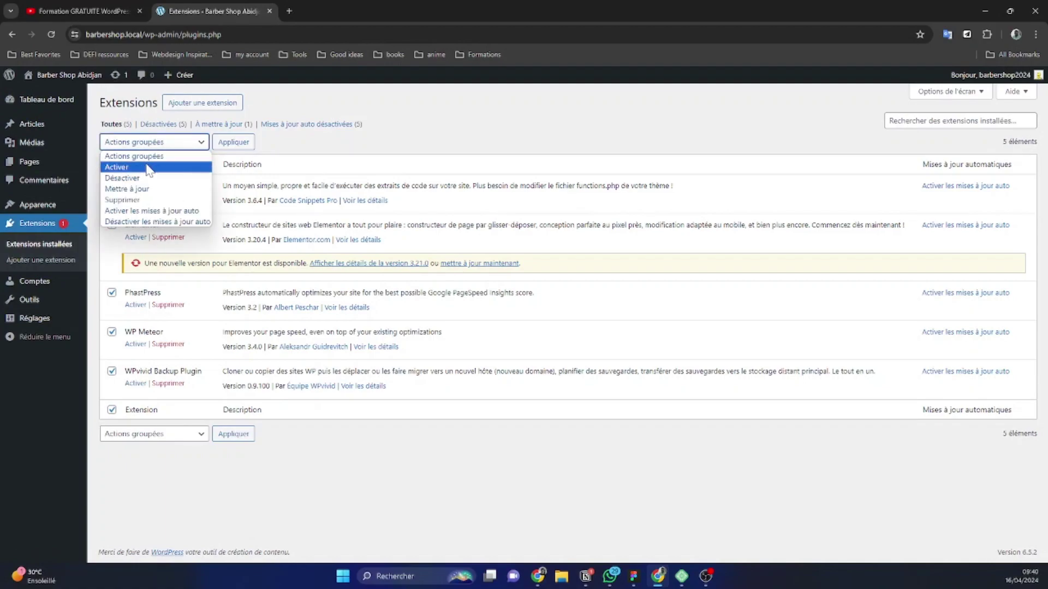
pyautogui.click(149, 167)
pyautogui.click(233, 434)
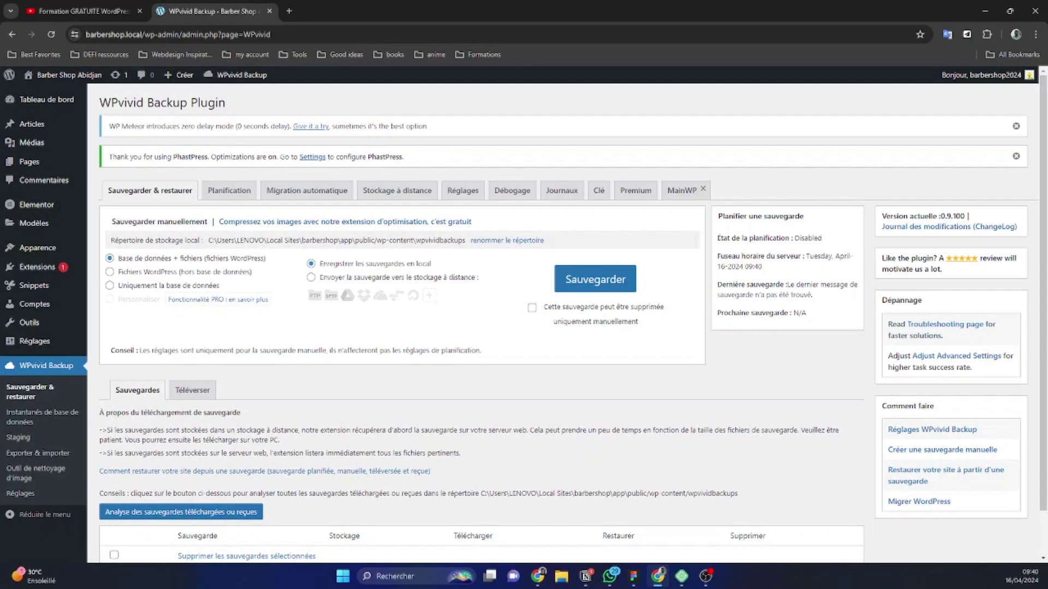
pyautogui.scroll(-1, 540, 248)
pyautogui.scroll(1, 551, 163)
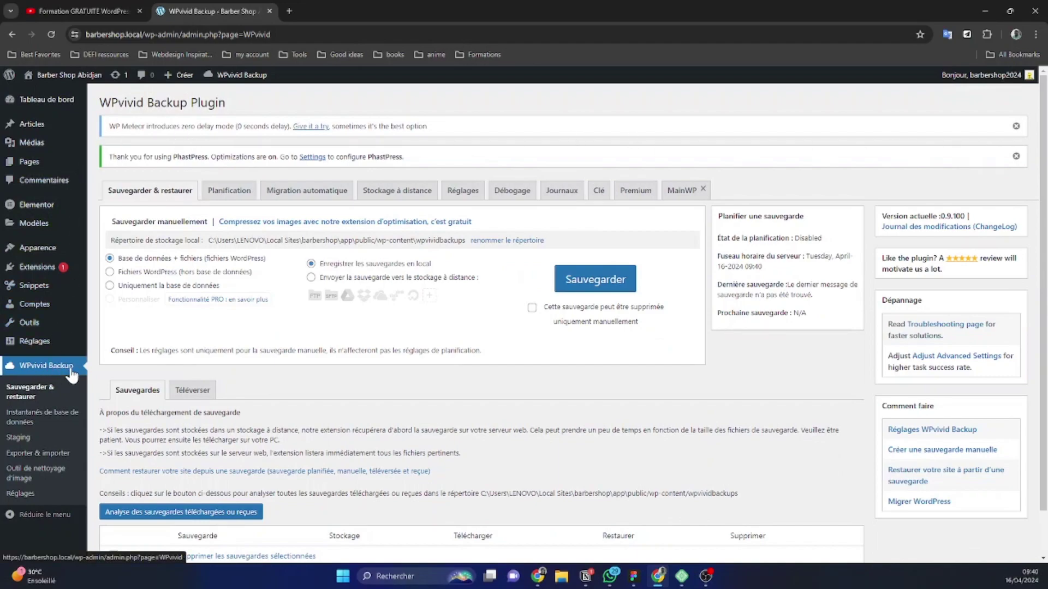
# - Delete all four sample snippets from Code Snippets with one bulk action
pyautogui.moveTo(54, 286)
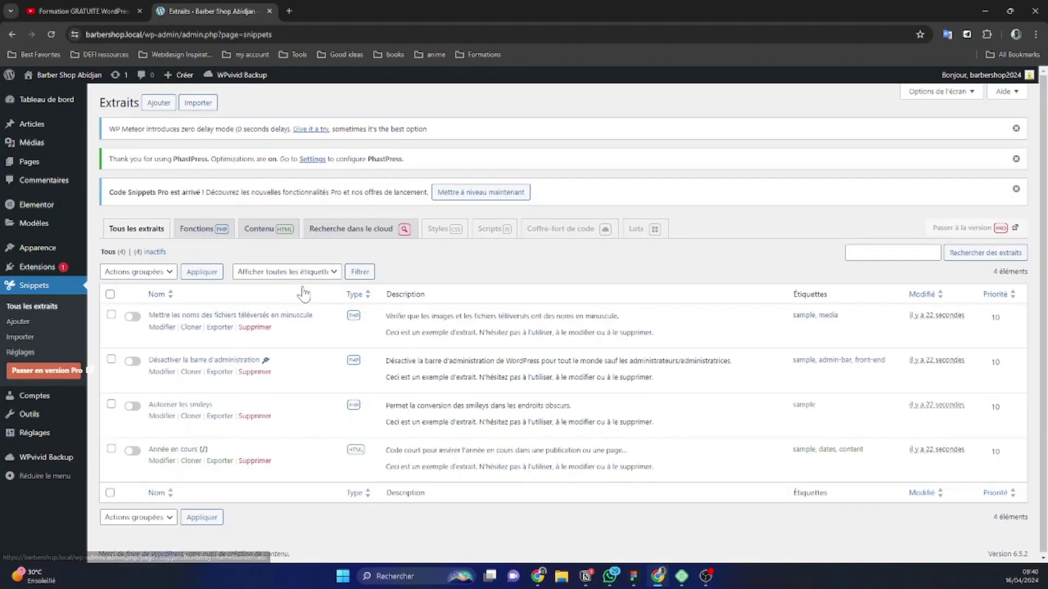
pyautogui.click(109, 294)
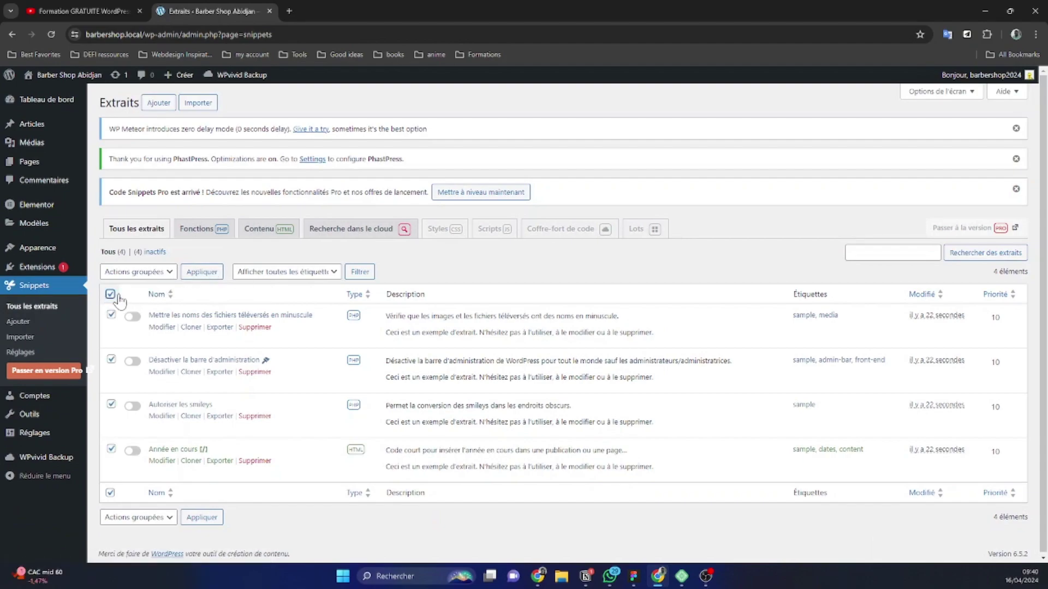
pyautogui.click(143, 272)
pyautogui.click(123, 351)
pyautogui.click(202, 272)
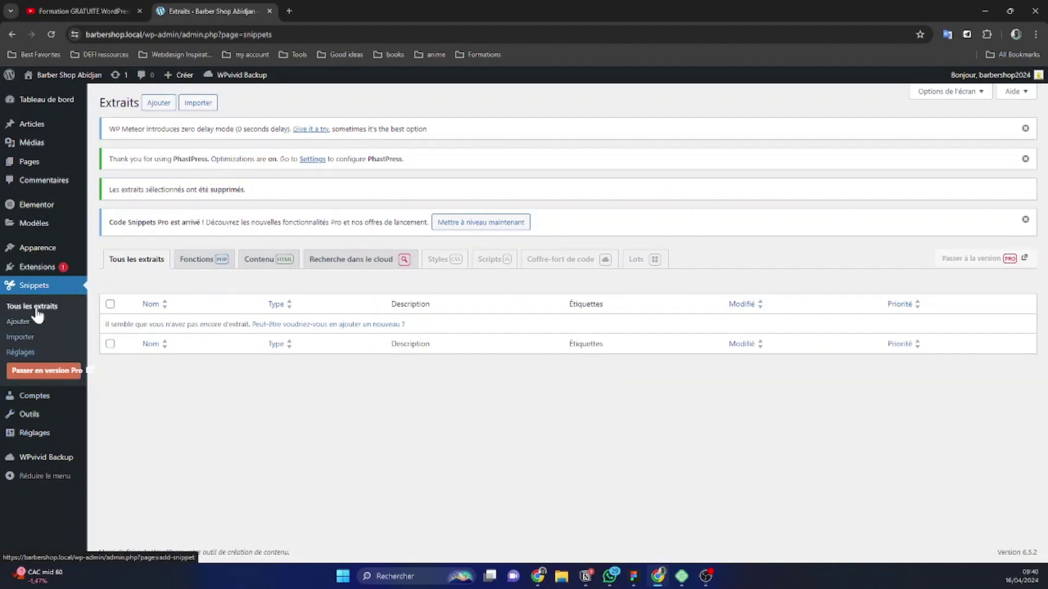
pyautogui.moveTo(37, 426)
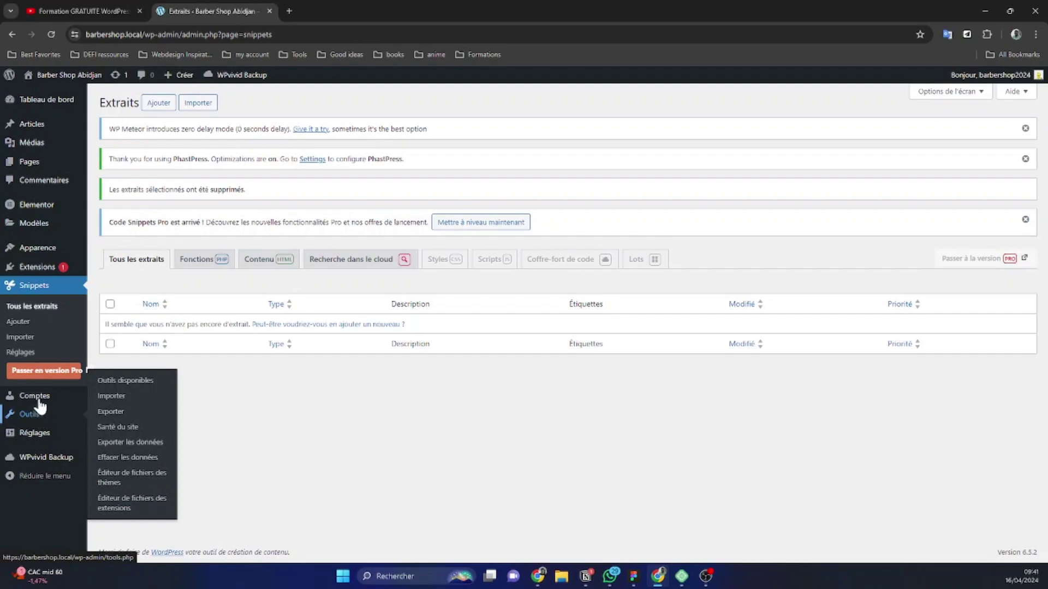
pyautogui.moveTo(48, 232)
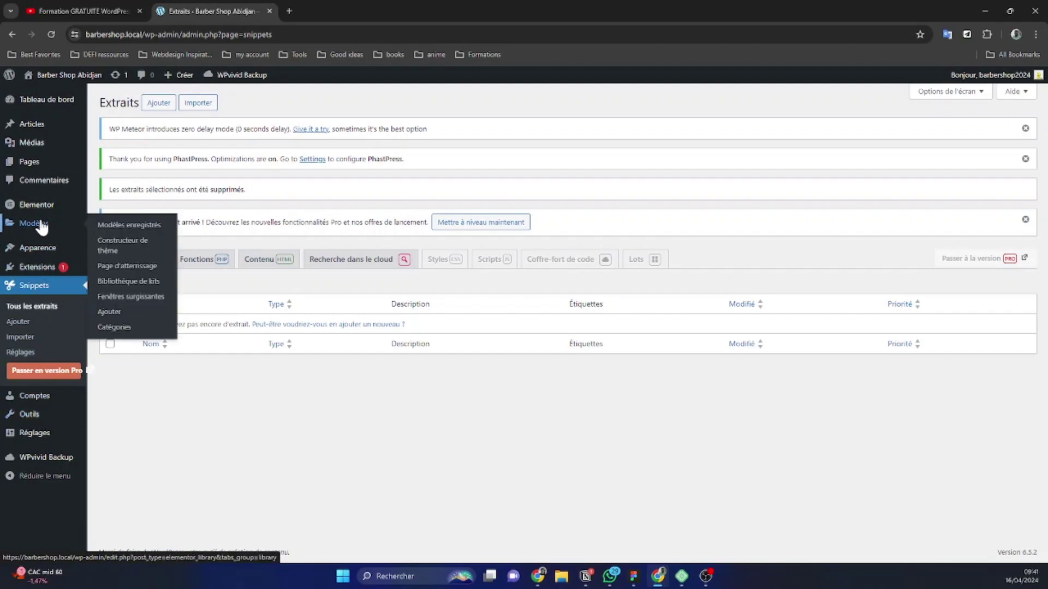
pyautogui.moveTo(33, 207)
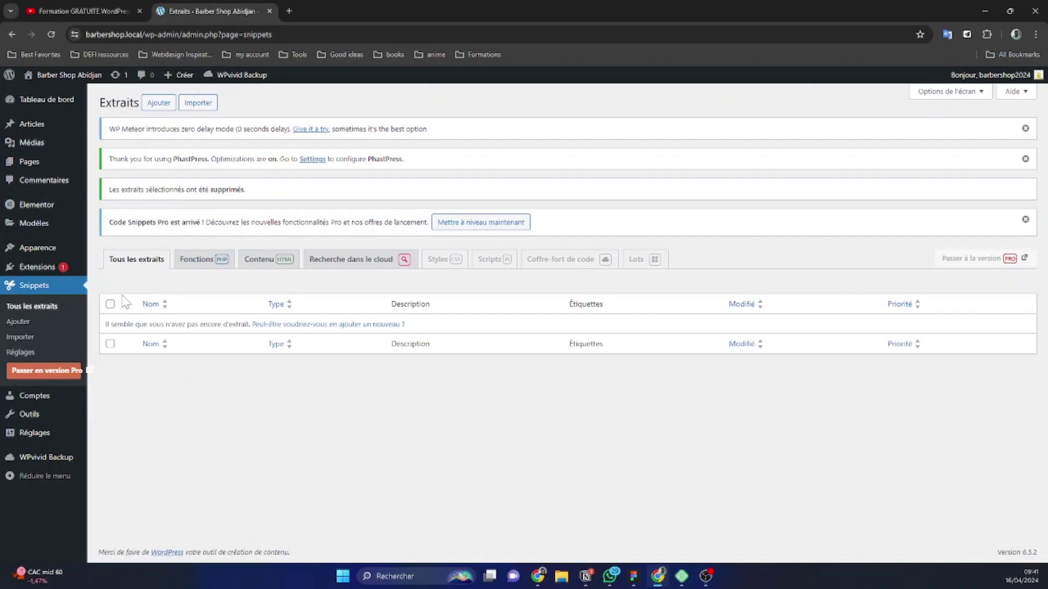
# - Review the PhastPress settings and switch off "Enable gzip compression on processed resources"
pyautogui.moveTo(46, 268)
pyautogui.click(115, 268)
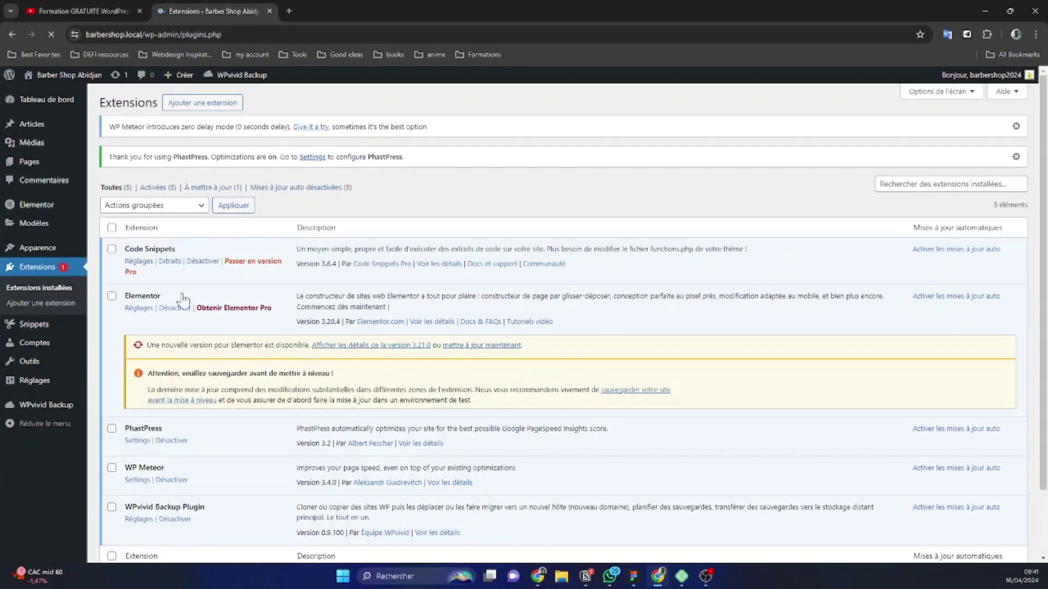
pyautogui.click(138, 442)
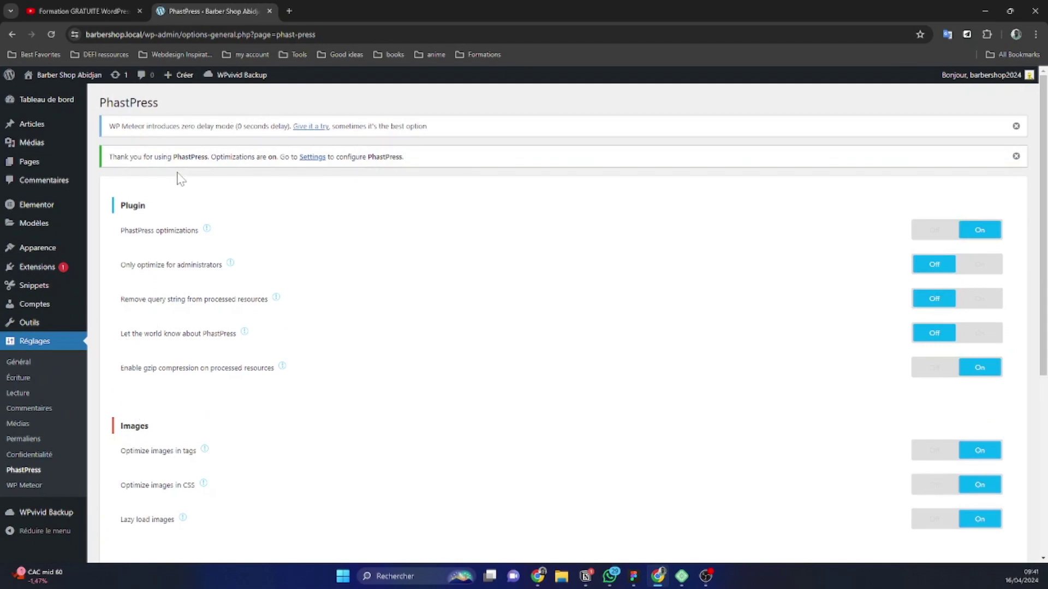
pyautogui.scroll(-3, 382, 249)
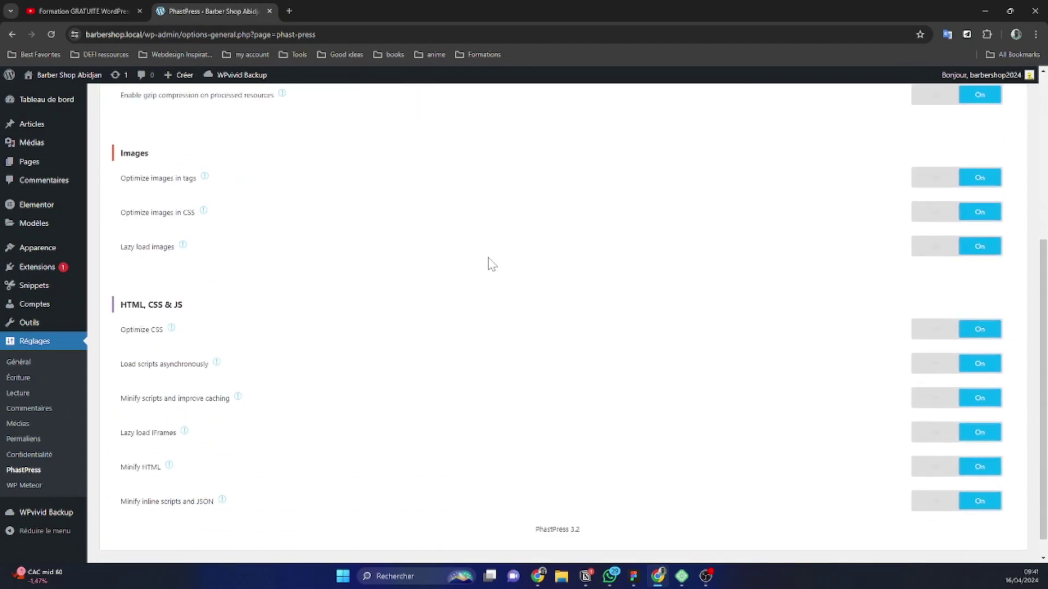
pyautogui.scroll(3, 493, 270)
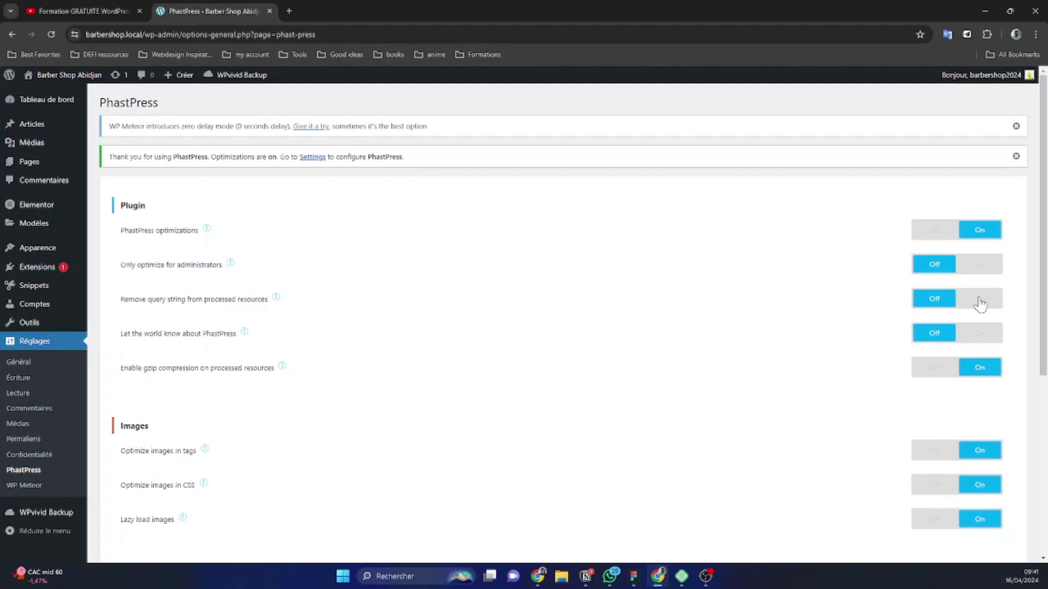
pyautogui.click(935, 368)
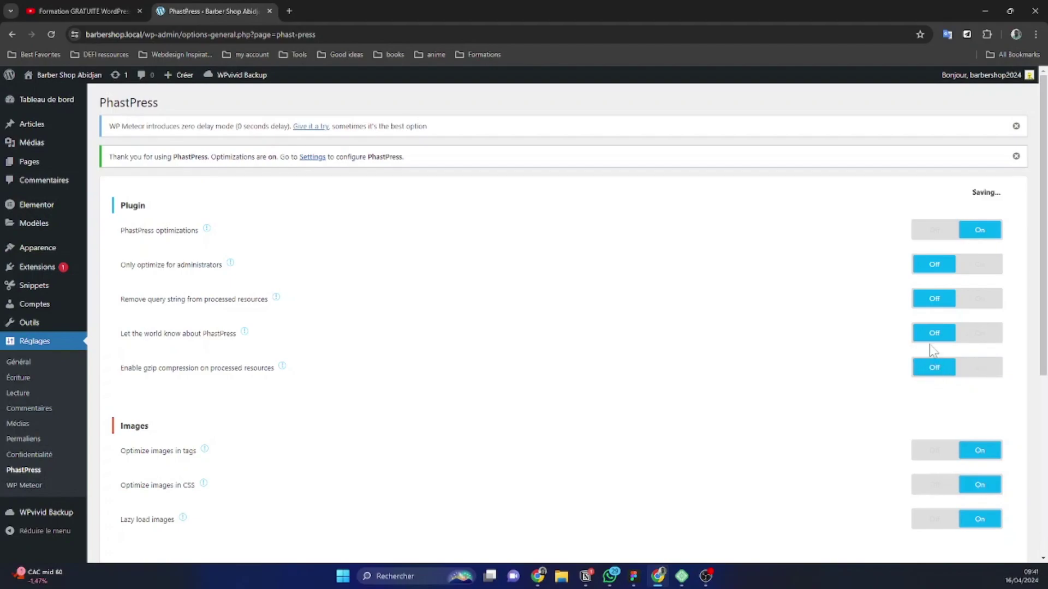
# - Switch off "Optimize images in tags", "Optimize images in CSS" and "Lazy load images" in the PhastPress image settings
pyautogui.scroll(-3, 926, 344)
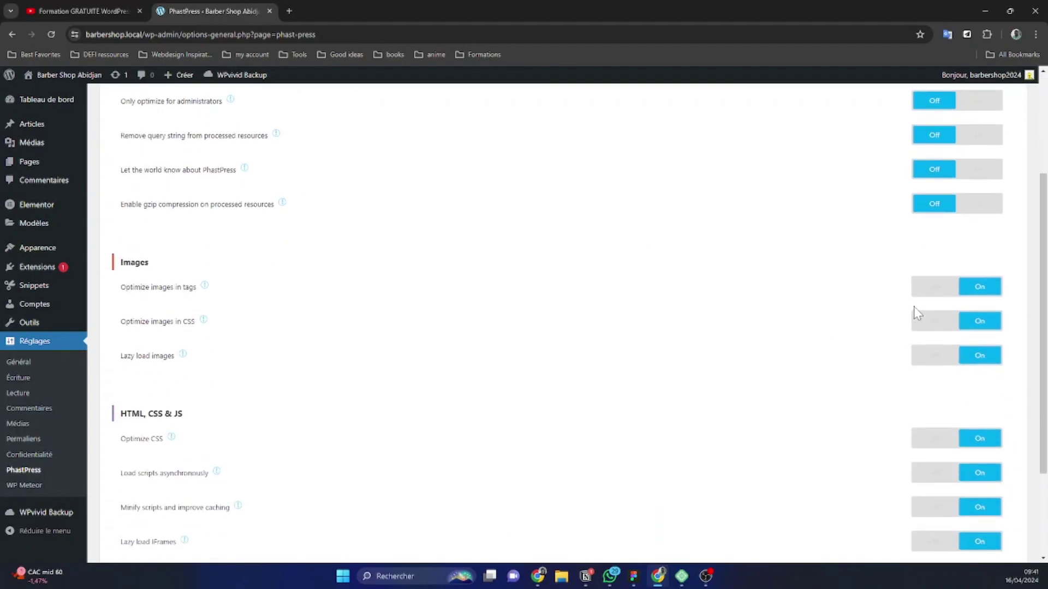
pyautogui.click(931, 288)
pyautogui.click(934, 322)
pyautogui.click(938, 355)
# - Switch off "Load scripts asynchronously" in the HTML, CSS & JS section of PhastPress
pyautogui.scroll(-2, 773, 323)
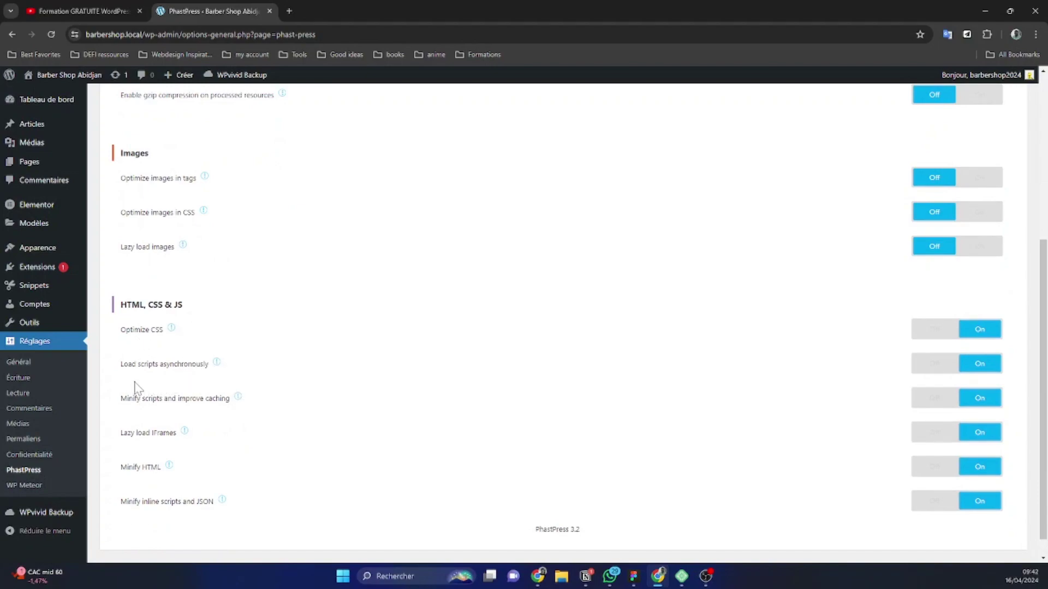
pyautogui.moveTo(532, 529); pyautogui.dragTo(899, 532)
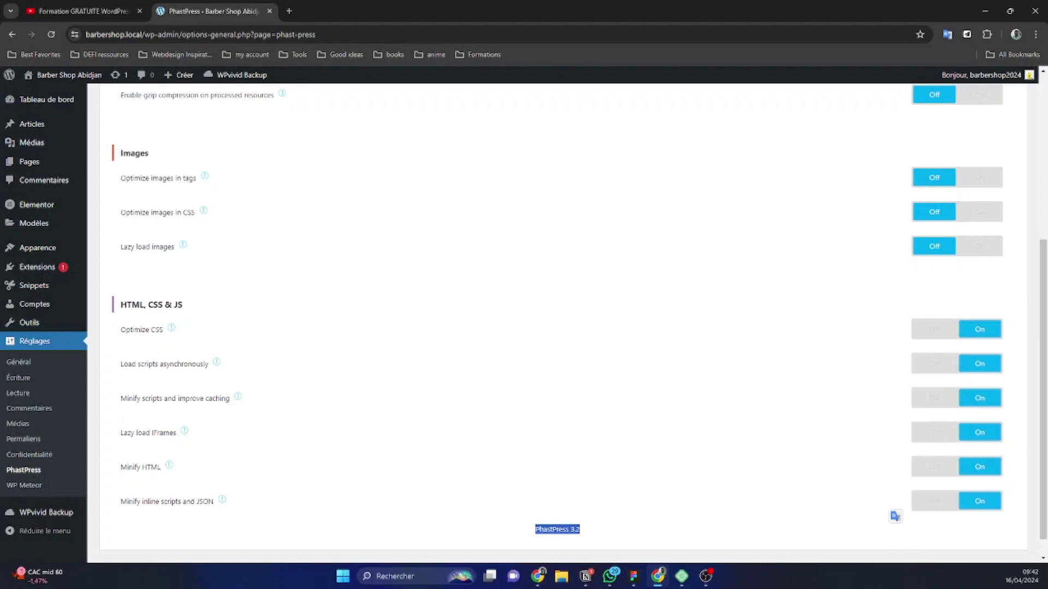
pyautogui.click(978, 363)
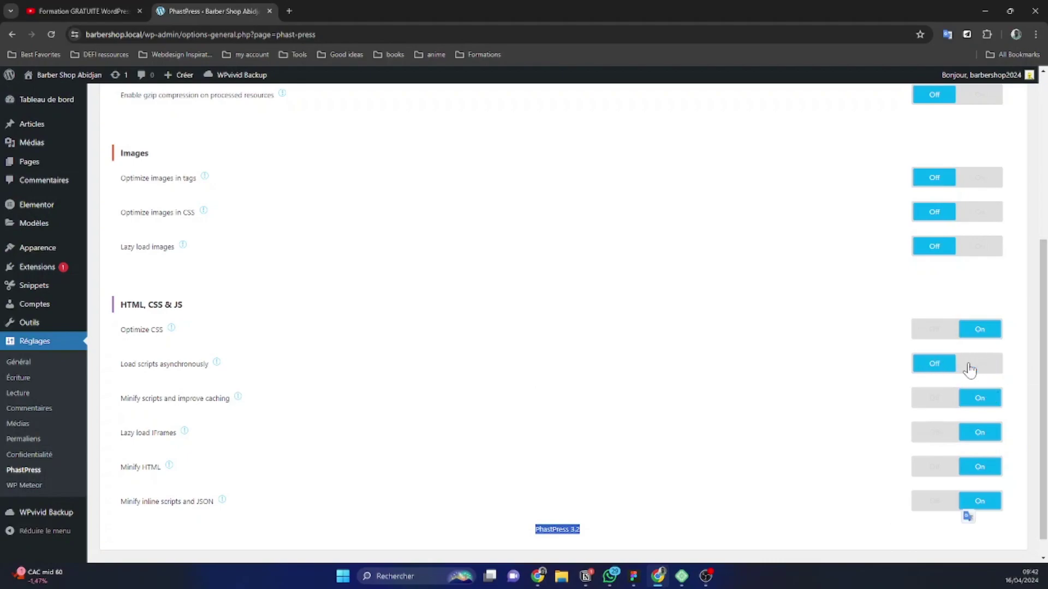
# - Review the PhastPress settings in the Plugin, Images and HTML, CSS & JS sections, and dismiss the notices above them
pyautogui.scroll(2, 1004, 453)
pyautogui.scroll(3, 993, 409)
pyautogui.scroll(-5, 977, 381)
pyautogui.scroll(4, 979, 406)
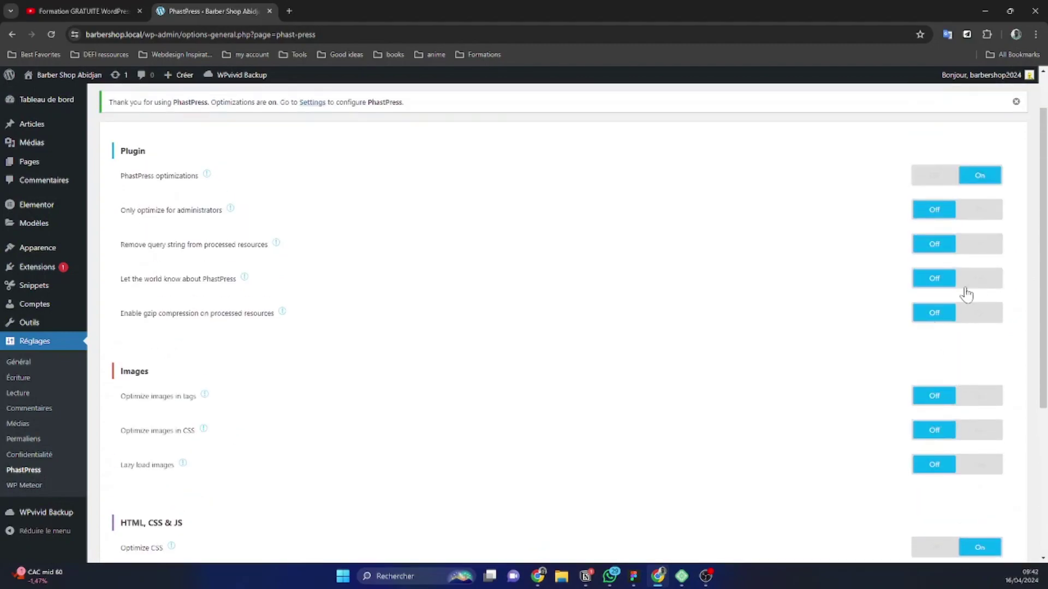
pyautogui.scroll(2, 964, 297)
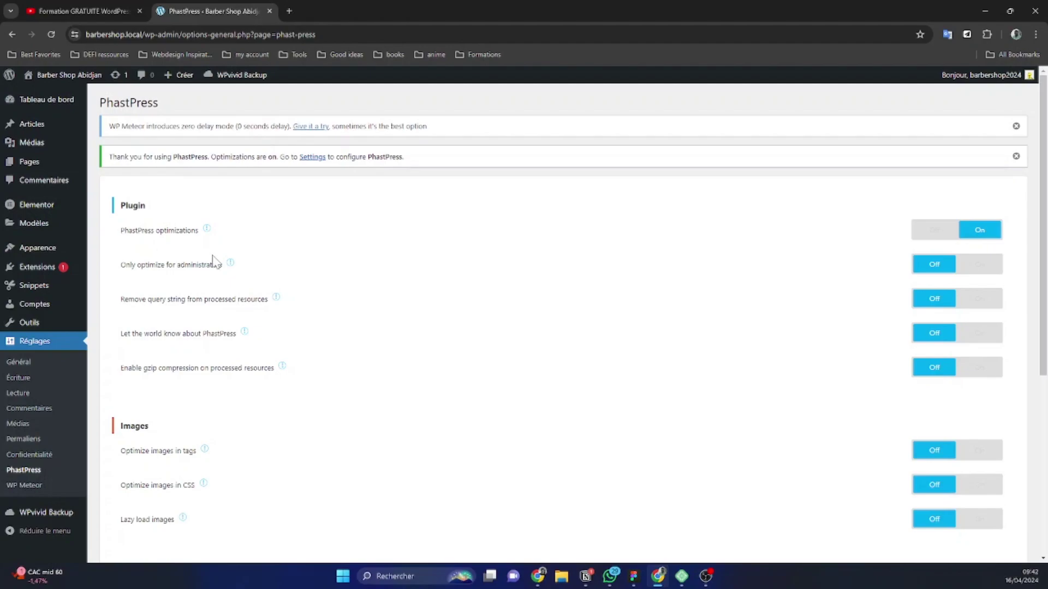
pyautogui.scroll(-5, 375, 262)
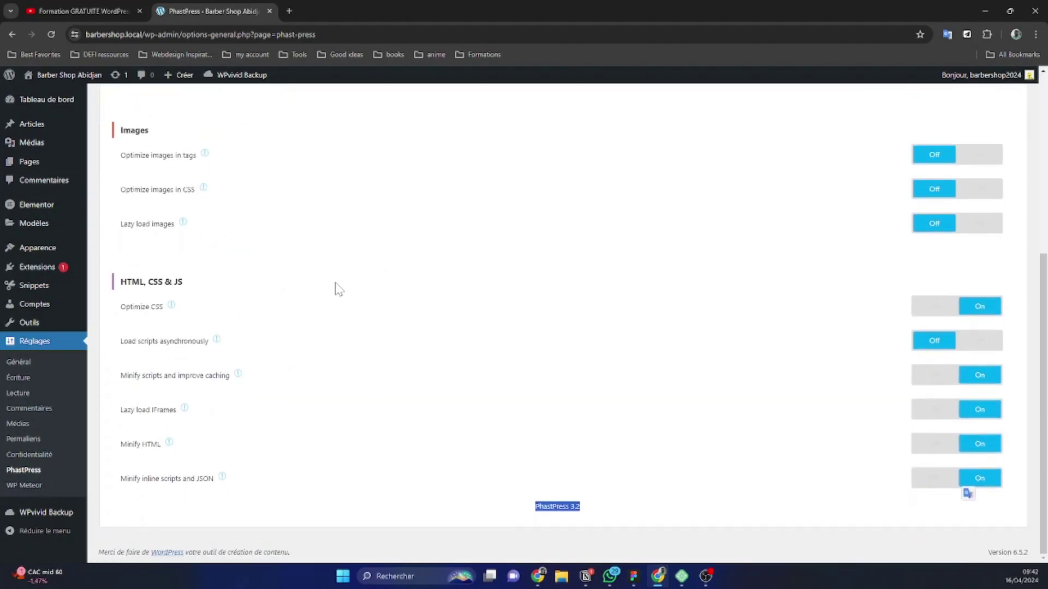
pyautogui.scroll(1, 335, 287)
pyautogui.scroll(5, 472, 294)
pyautogui.moveTo(207, 228)
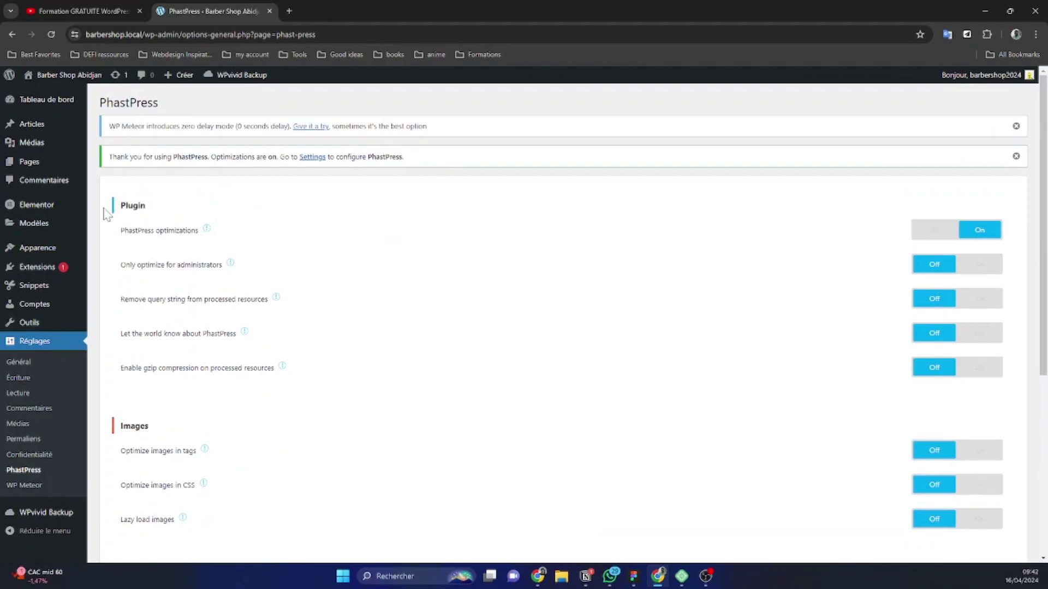
pyautogui.click(1015, 156)
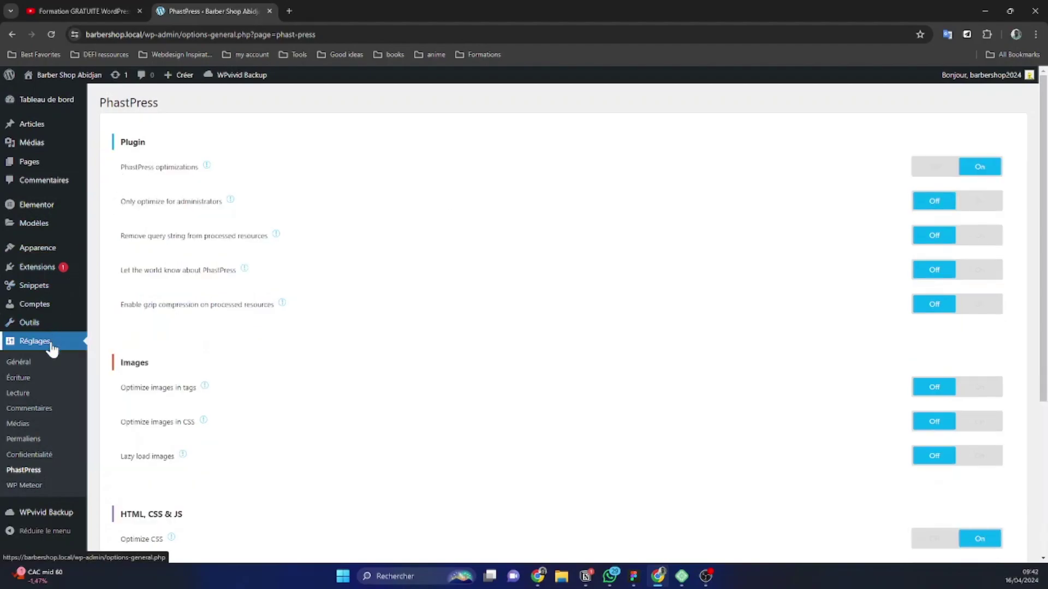
# - Set WP Meteor to "Delay until first interaction" in its plugin settings, save the changes and dismiss the notice
pyautogui.moveTo(54, 274)
pyautogui.click(129, 270)
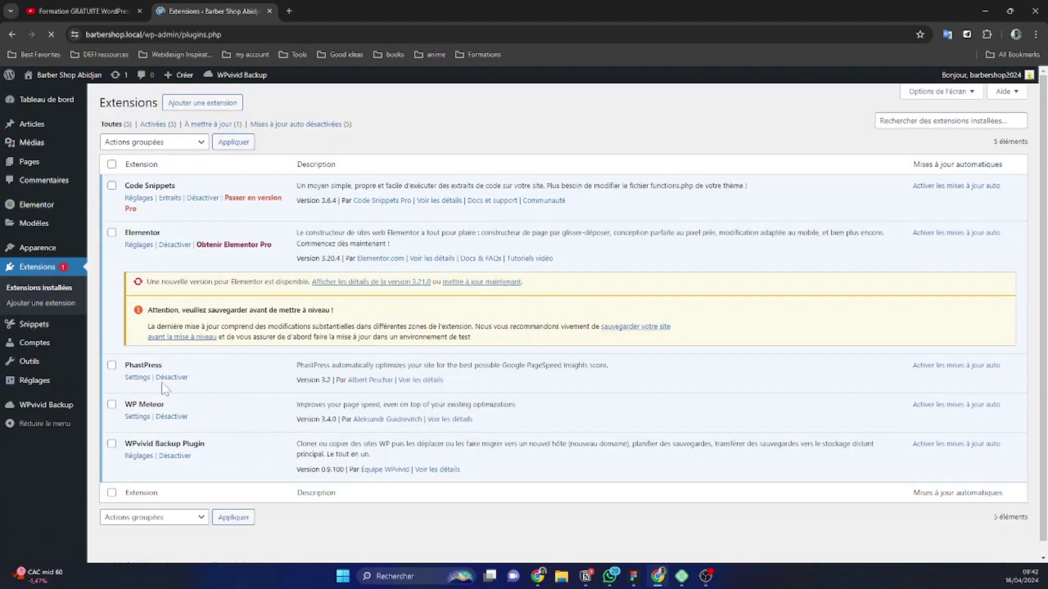
pyautogui.click(137, 417)
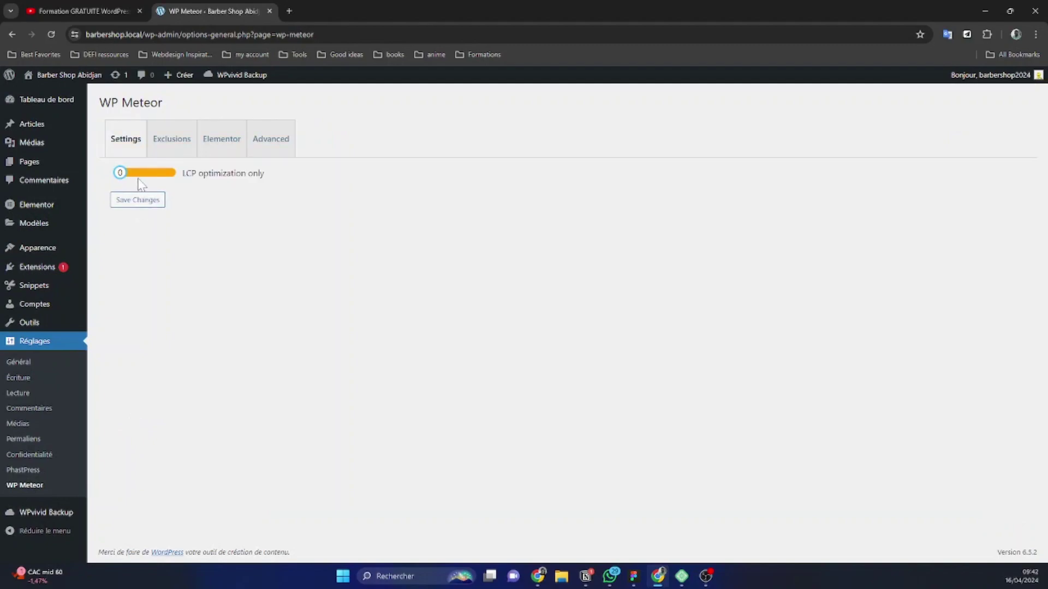
pyautogui.click(147, 173)
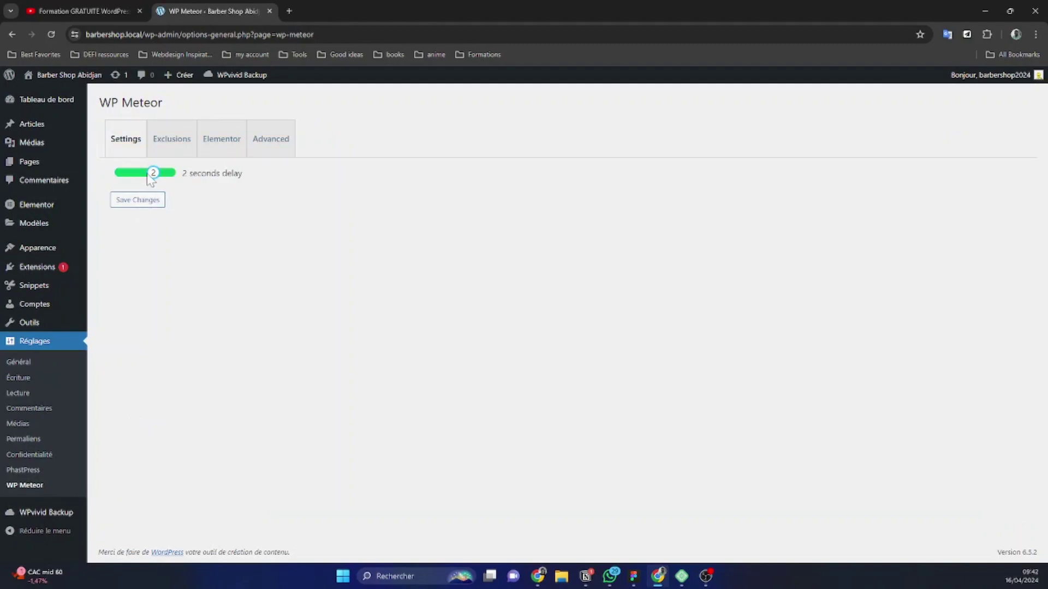
pyautogui.click(171, 173)
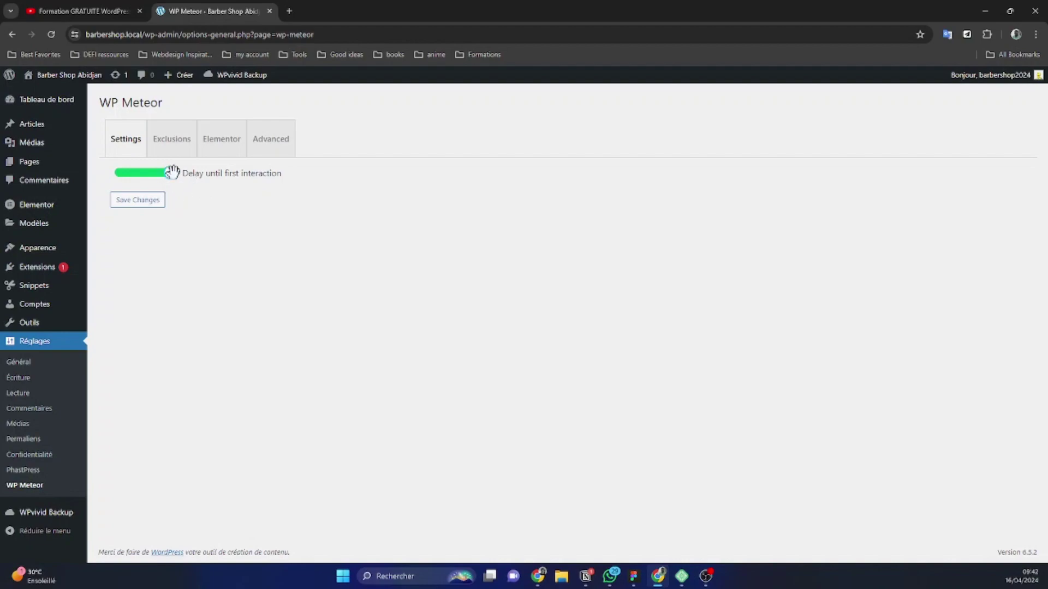
pyautogui.click(145, 175)
pyautogui.moveTo(146, 174); pyautogui.dragTo(170, 174)
pyautogui.click(145, 200)
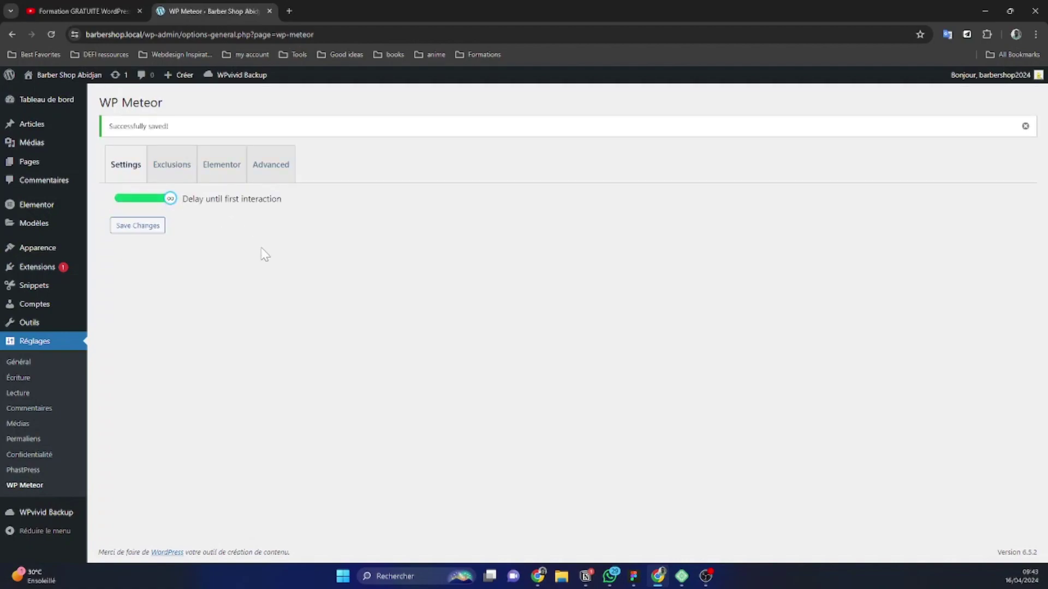
pyautogui.click(1027, 128)
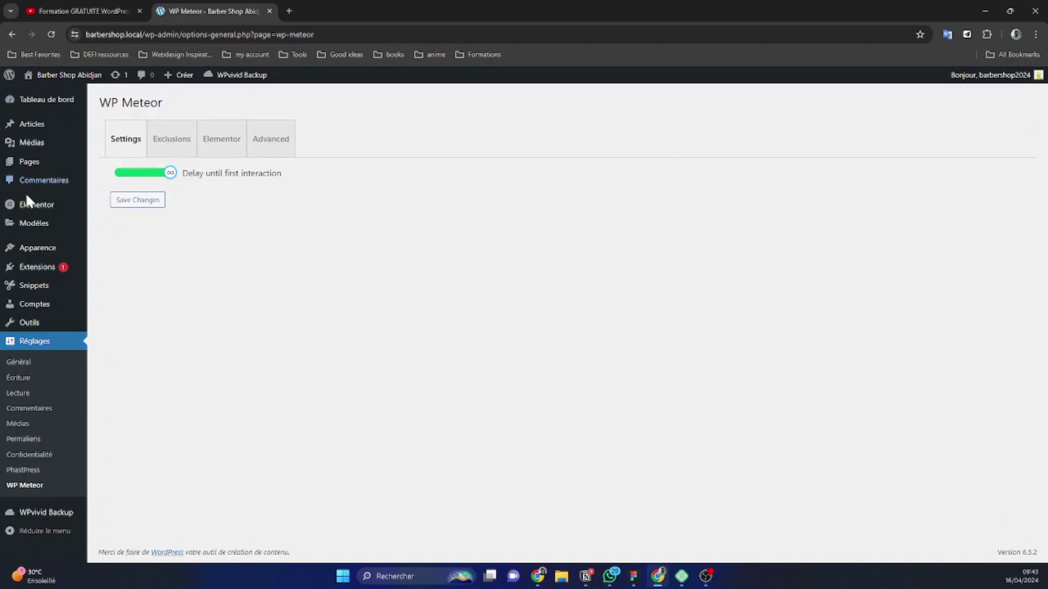
# - Open Elementor's general settings and examine its content types and default colour and font options
pyautogui.click(31, 211)
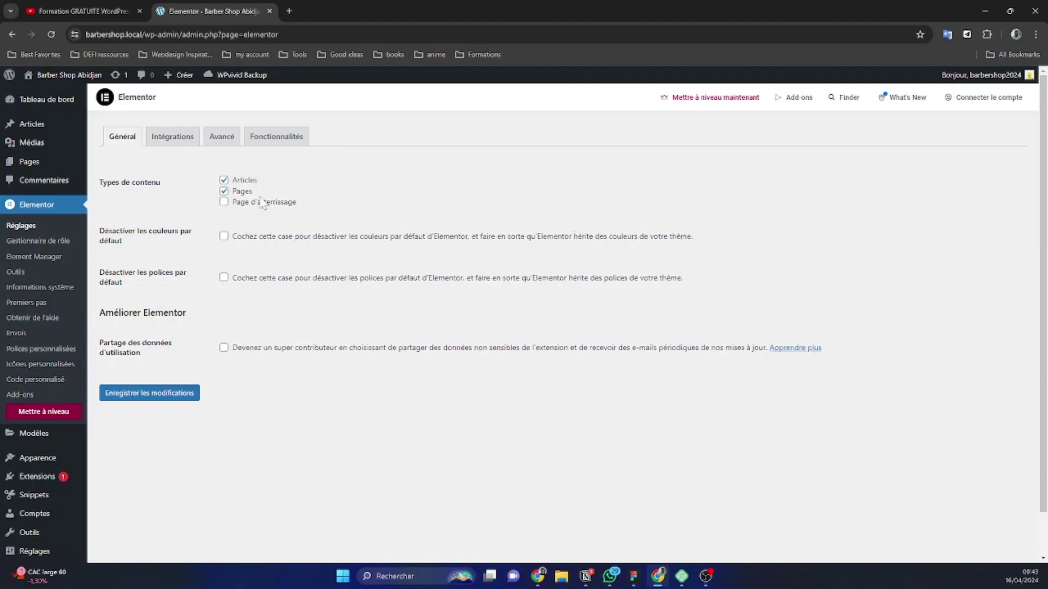
pyautogui.moveTo(51, 107)
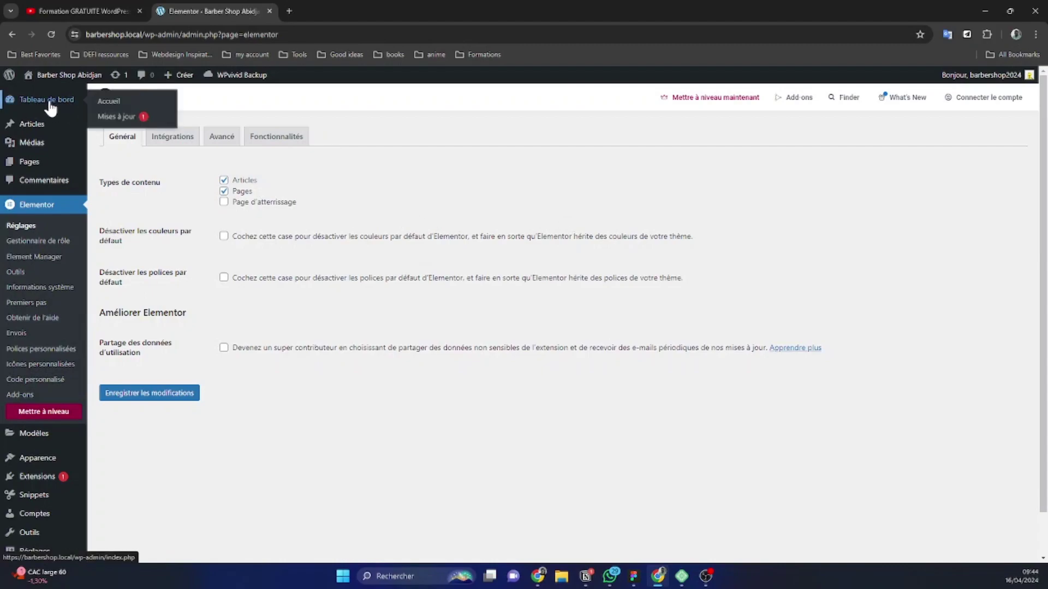